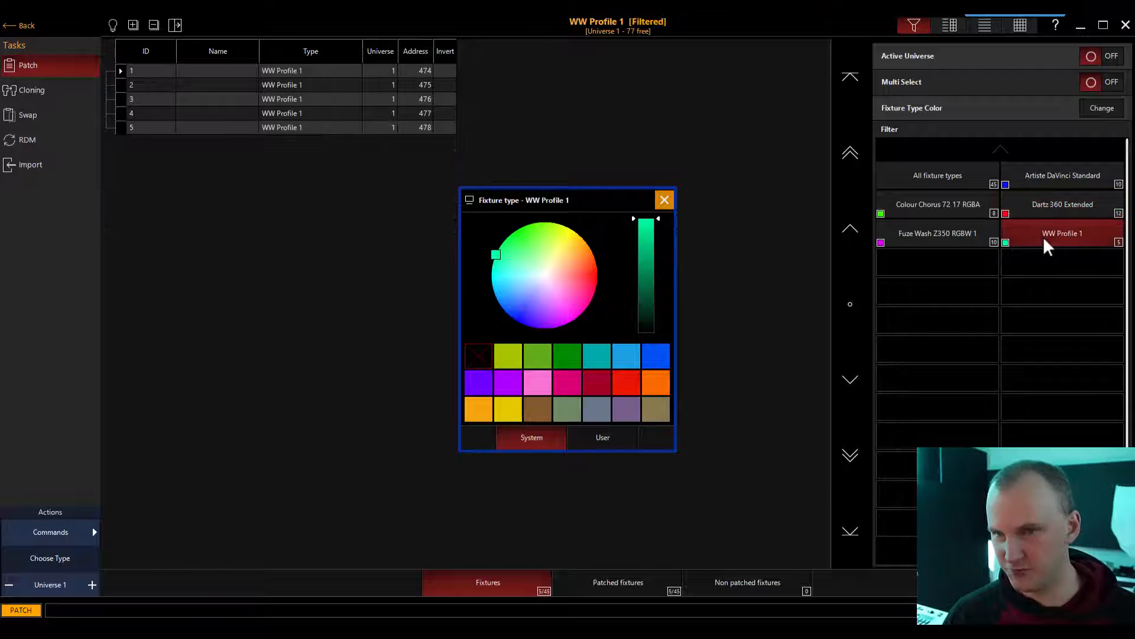
Check the fixture type colour of the Fuze Wash Z350 RGBW 1 and leave the patch
left_click(938, 236)
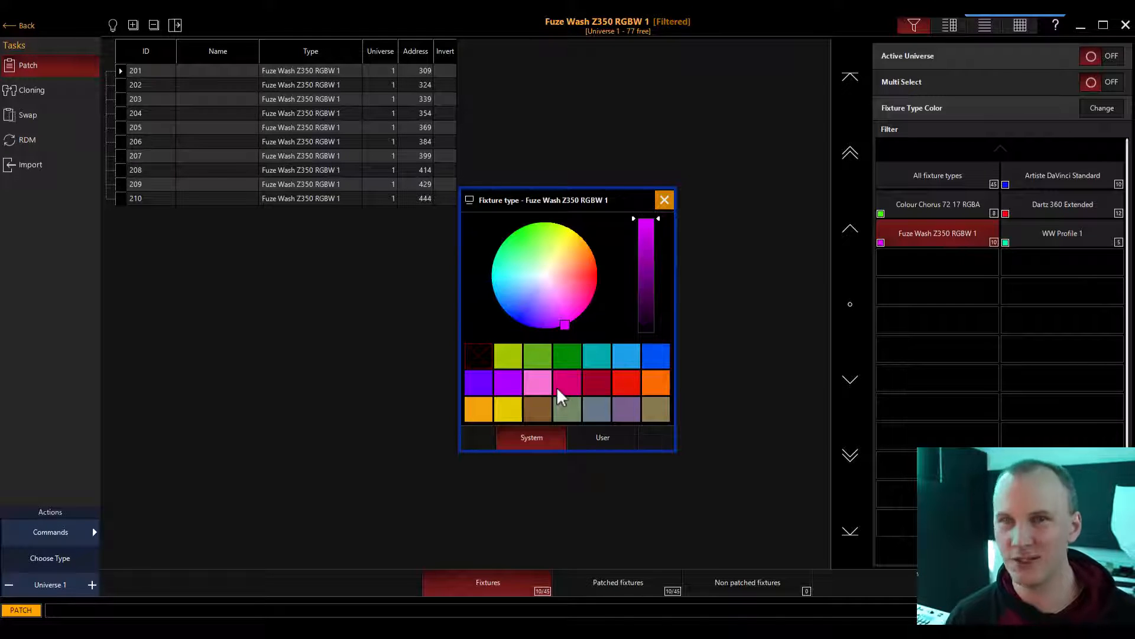
left_click(670, 203)
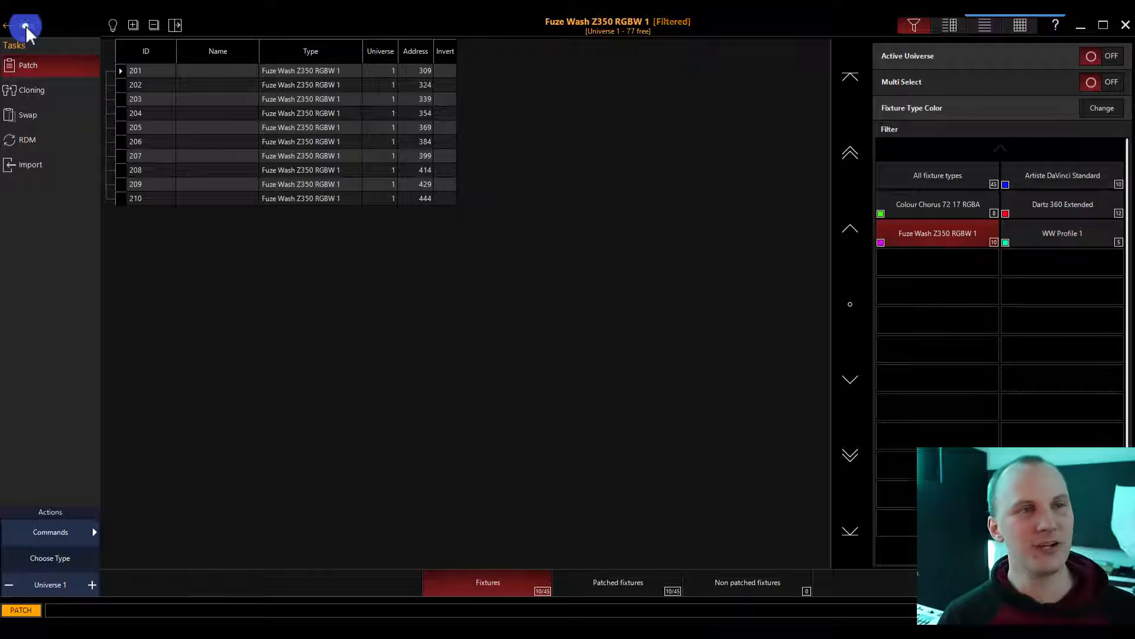
left_click(26, 26)
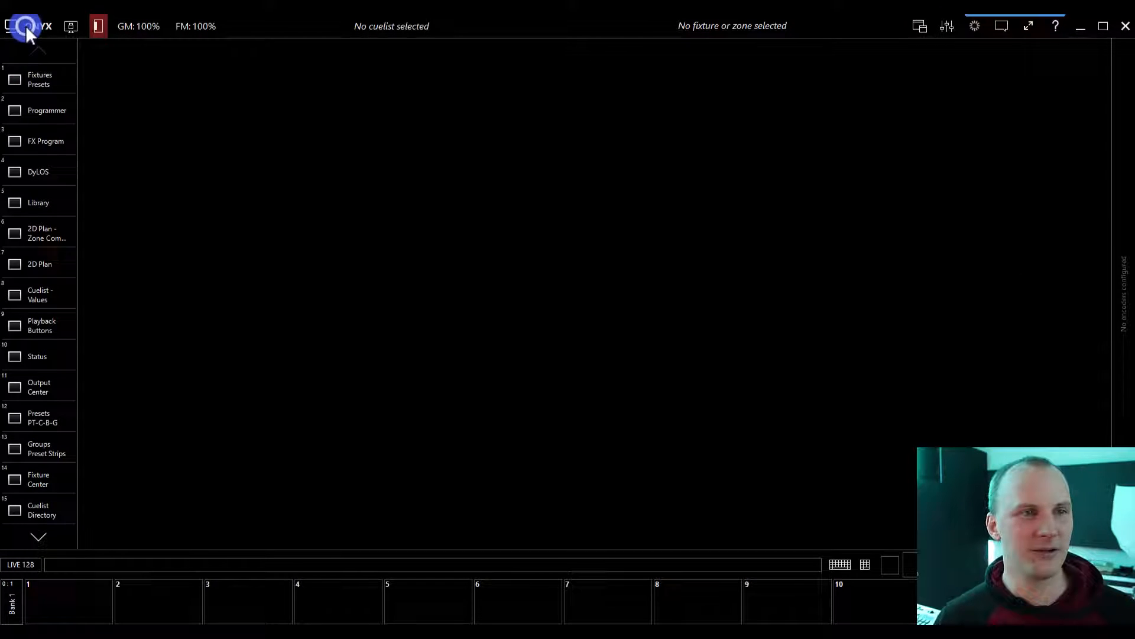
Look over the colour-coded patched fixtures in the Fixtures Presets view
left_click(41, 79)
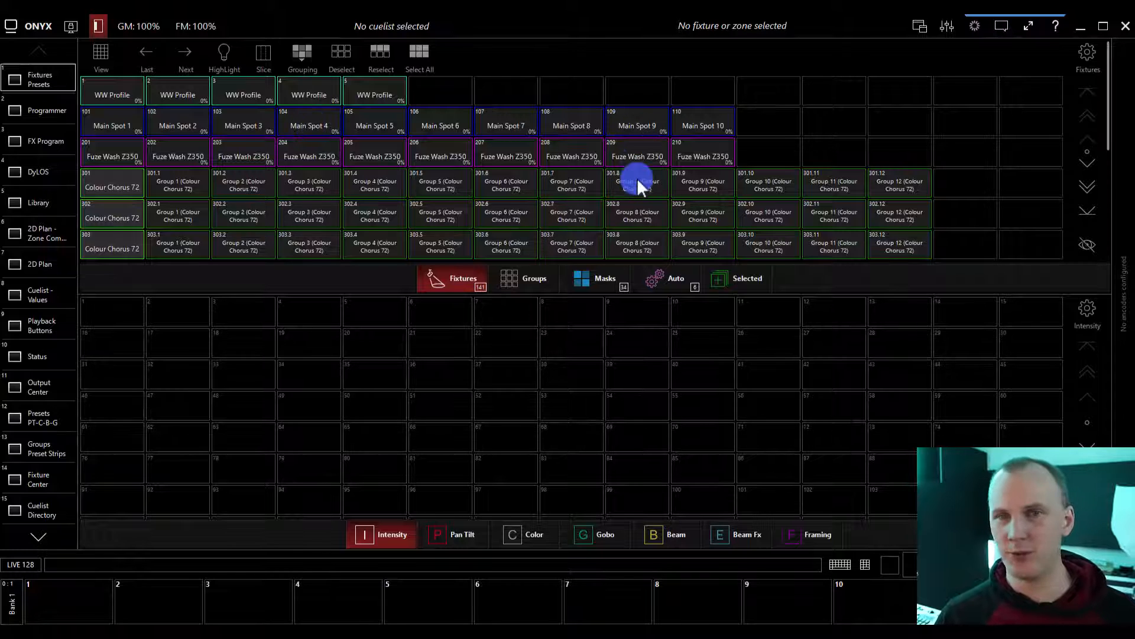
scroll(637, 177, "down", 3)
scroll(636, 177, "up", 3)
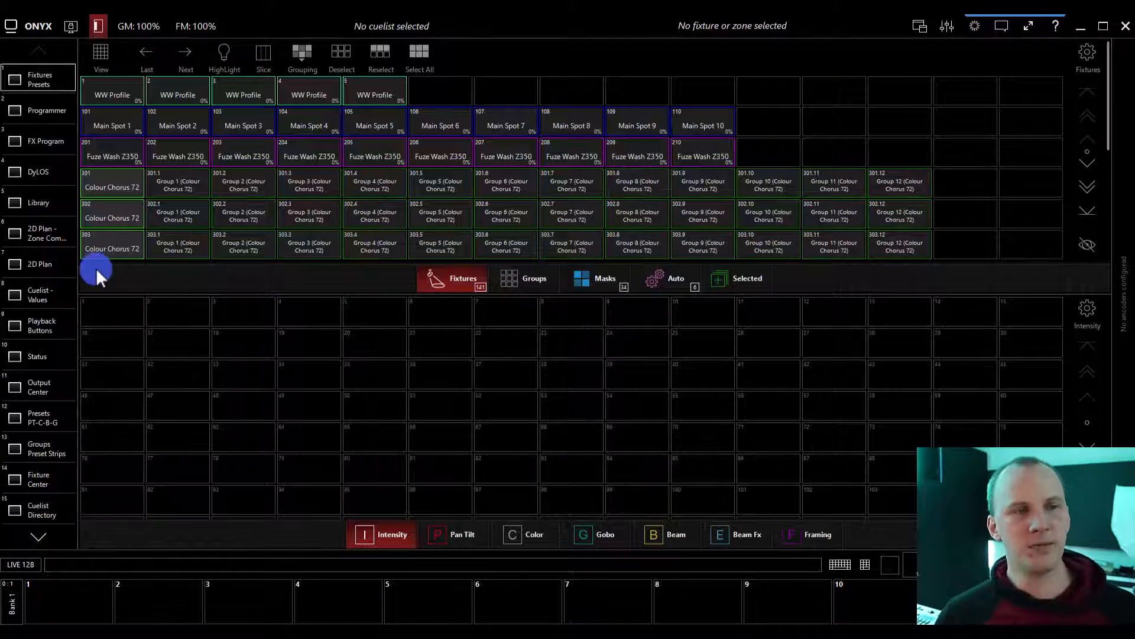
Open the 2D Plan view and look through the Capture : Top, Capture : Front and Page 1 pages
left_click(54, 261)
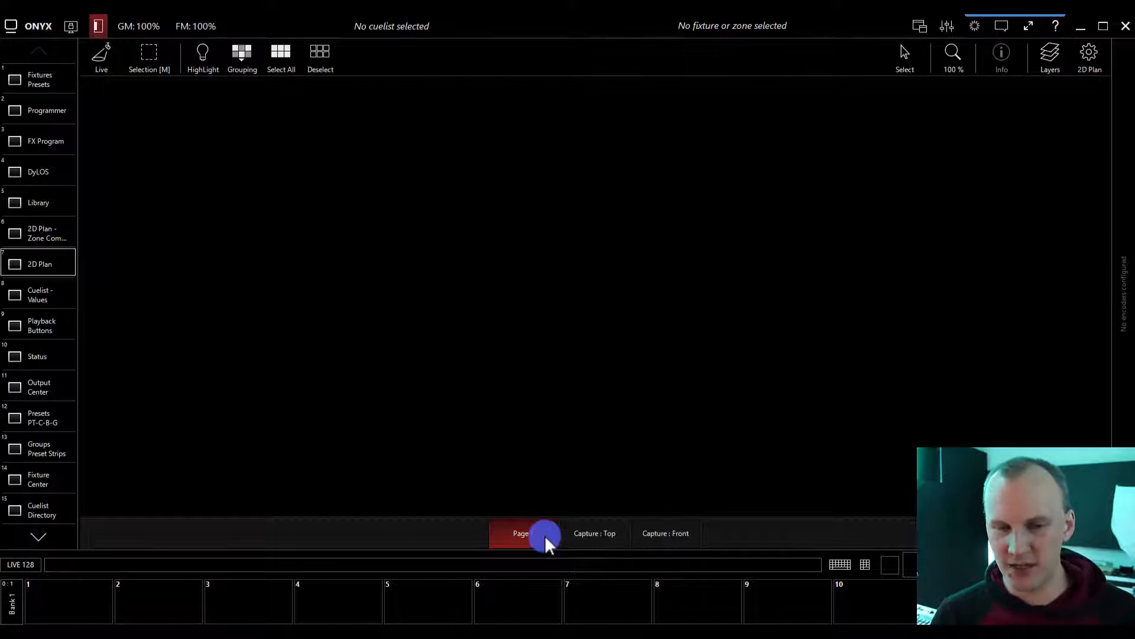
left_click(580, 533)
left_click(640, 531)
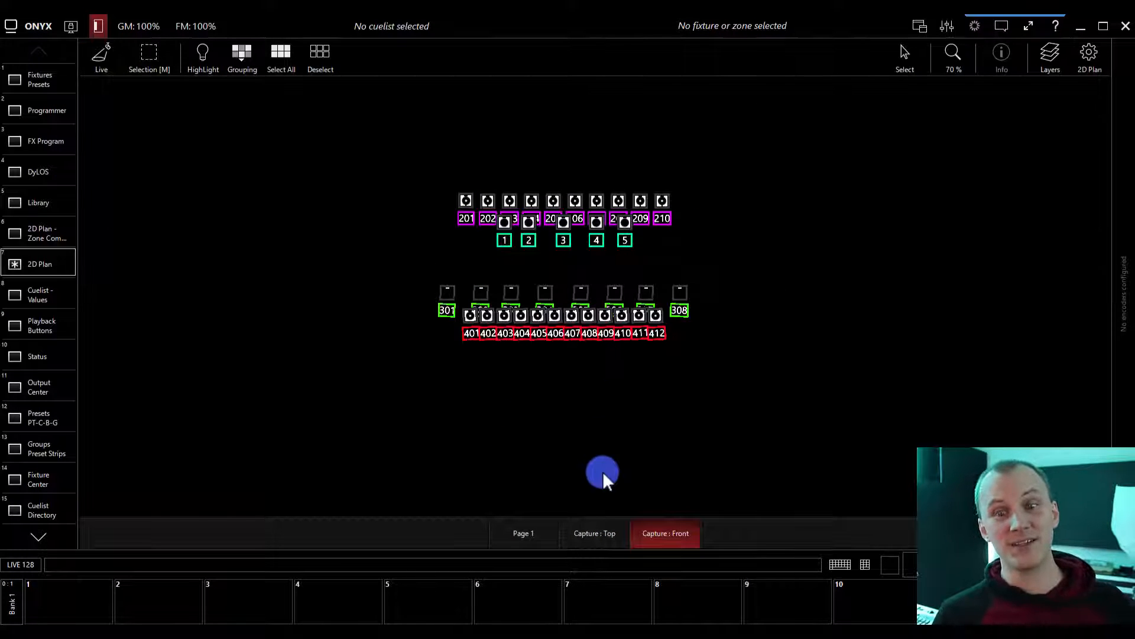
left_click(588, 529)
left_click(668, 530)
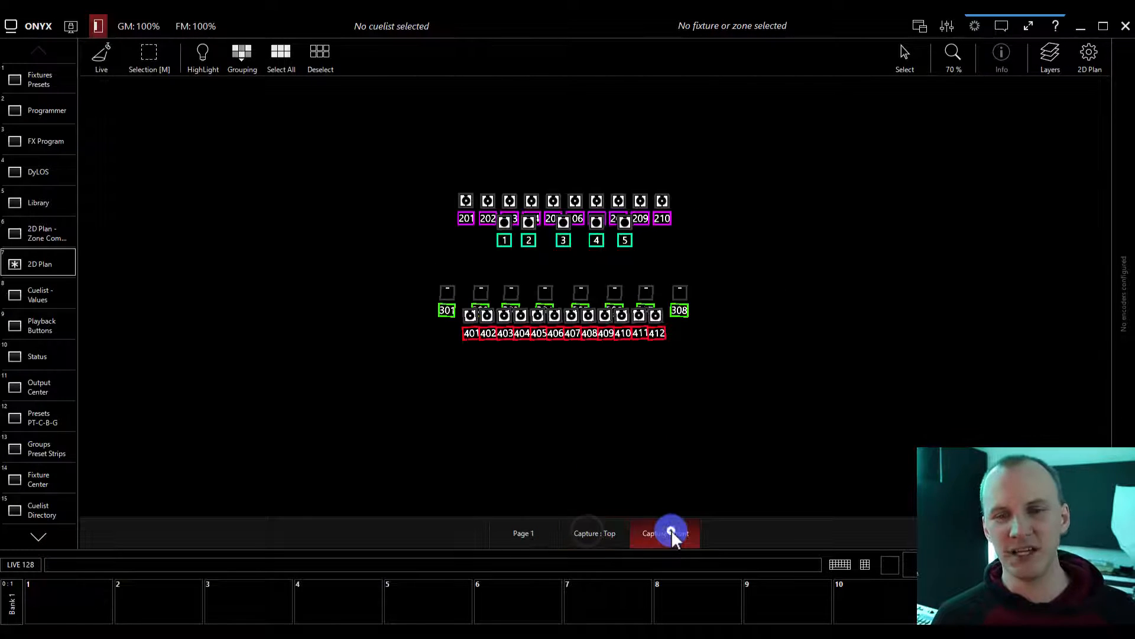
left_click(529, 524)
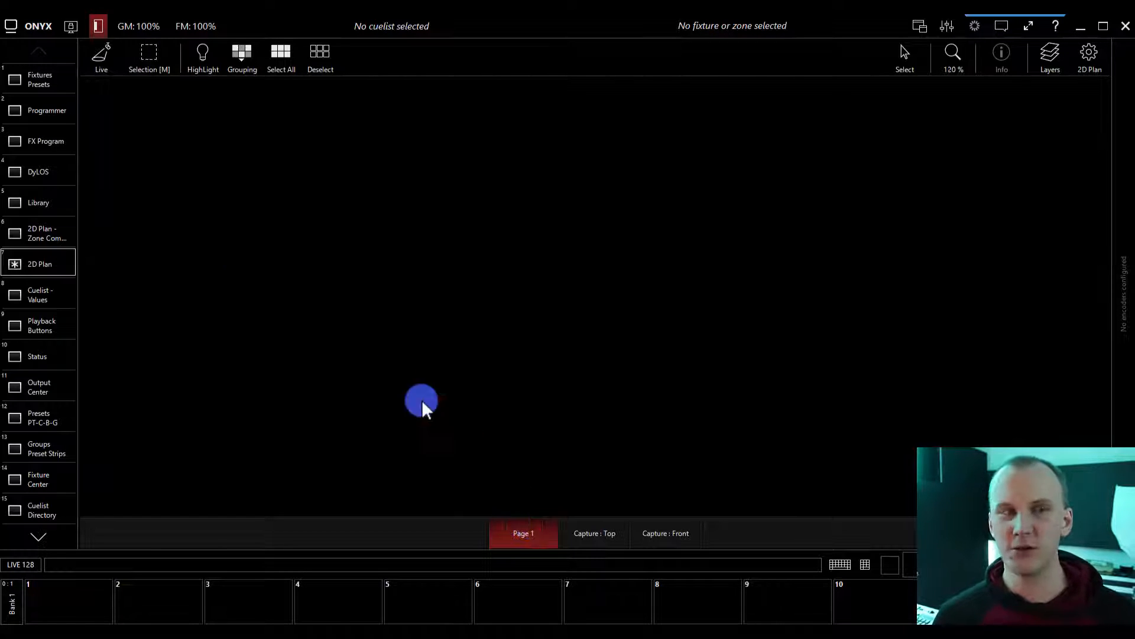
Delete the Capture : Top and Capture : Front pages from the 2D plan and return the plan to live mode
left_click(105, 58)
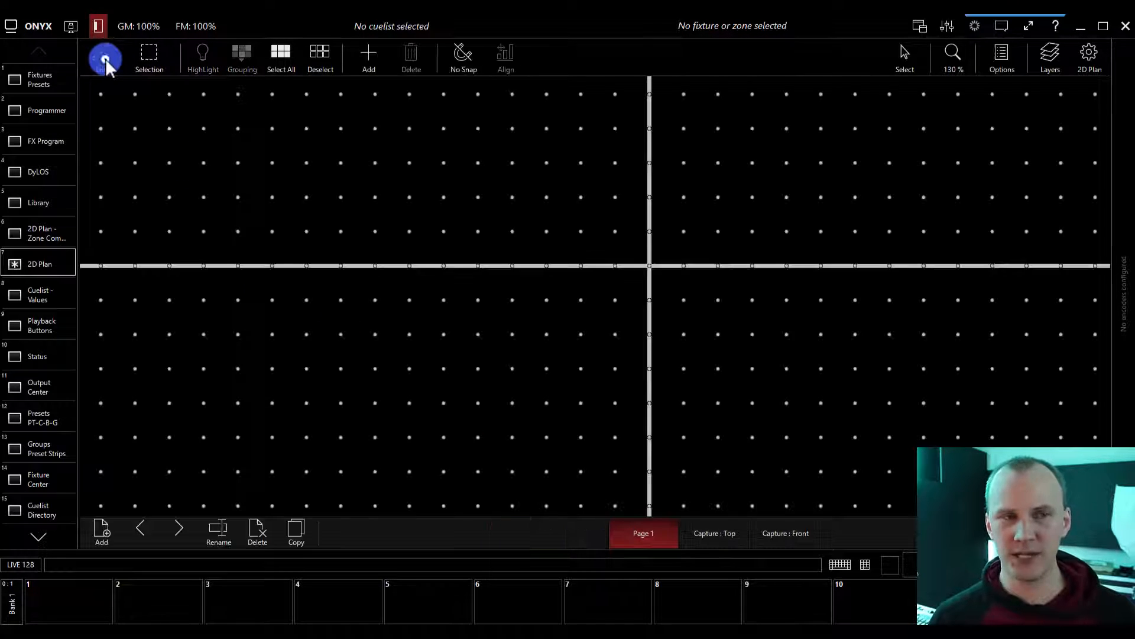
left_click(713, 534)
left_click(257, 535)
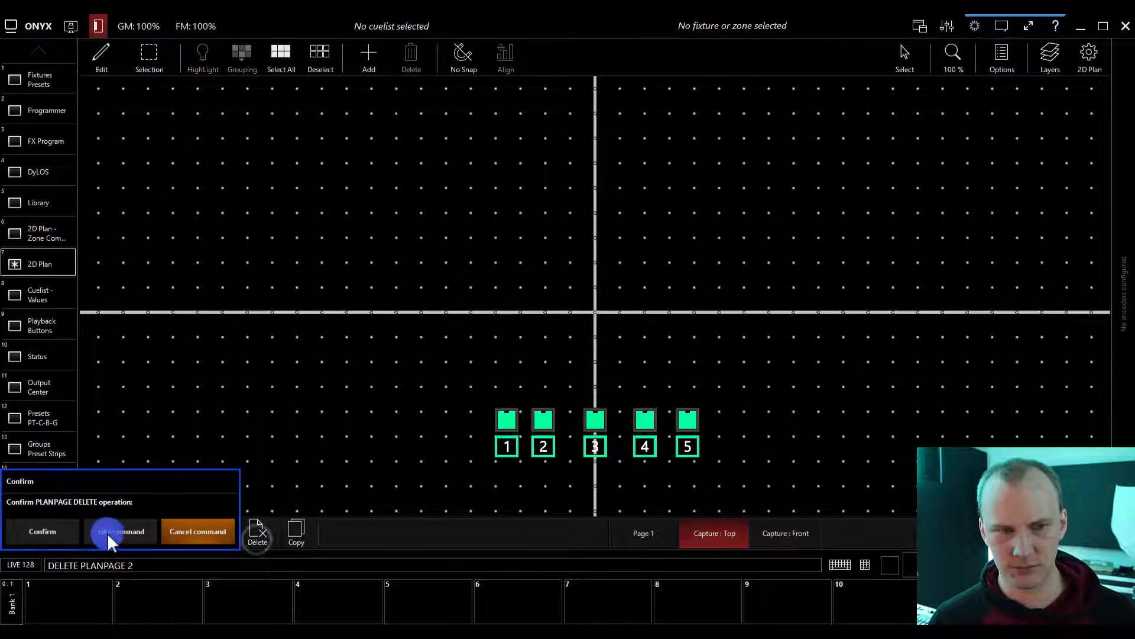
left_click(42, 531)
left_click(749, 532)
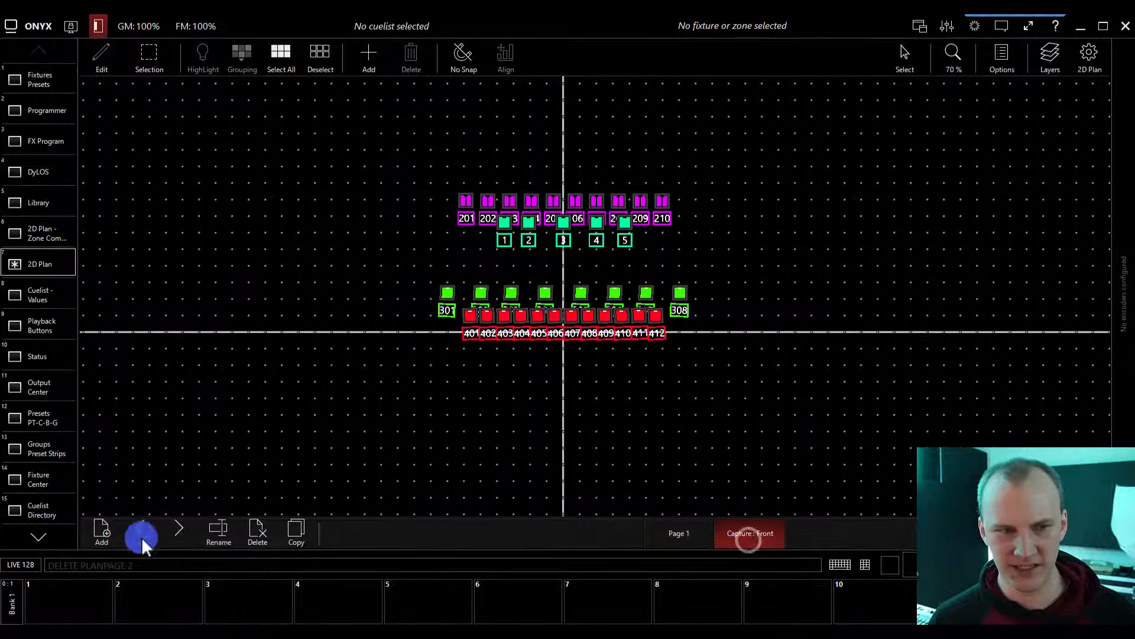
left_click(257, 531)
left_click(43, 531)
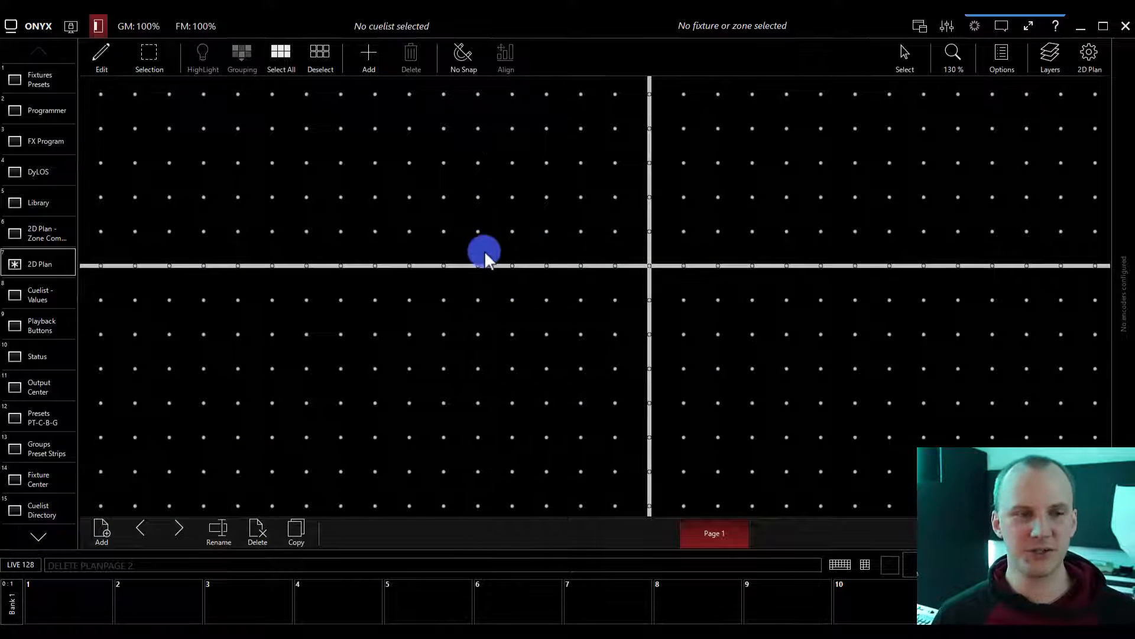
left_click(115, 70)
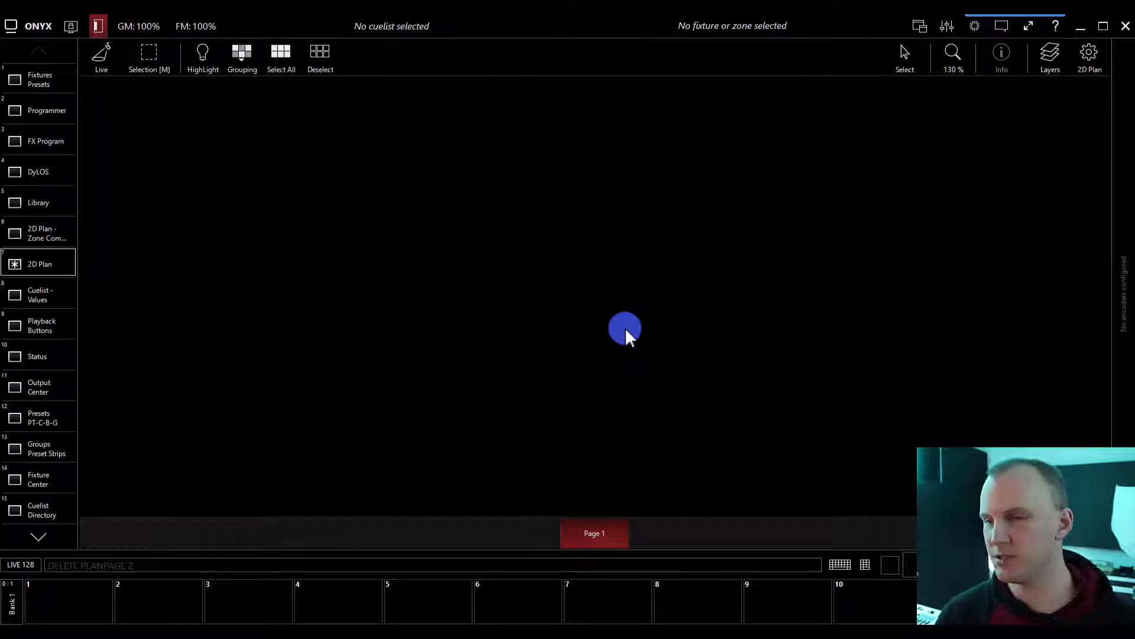
scroll(625, 328, "down", 2)
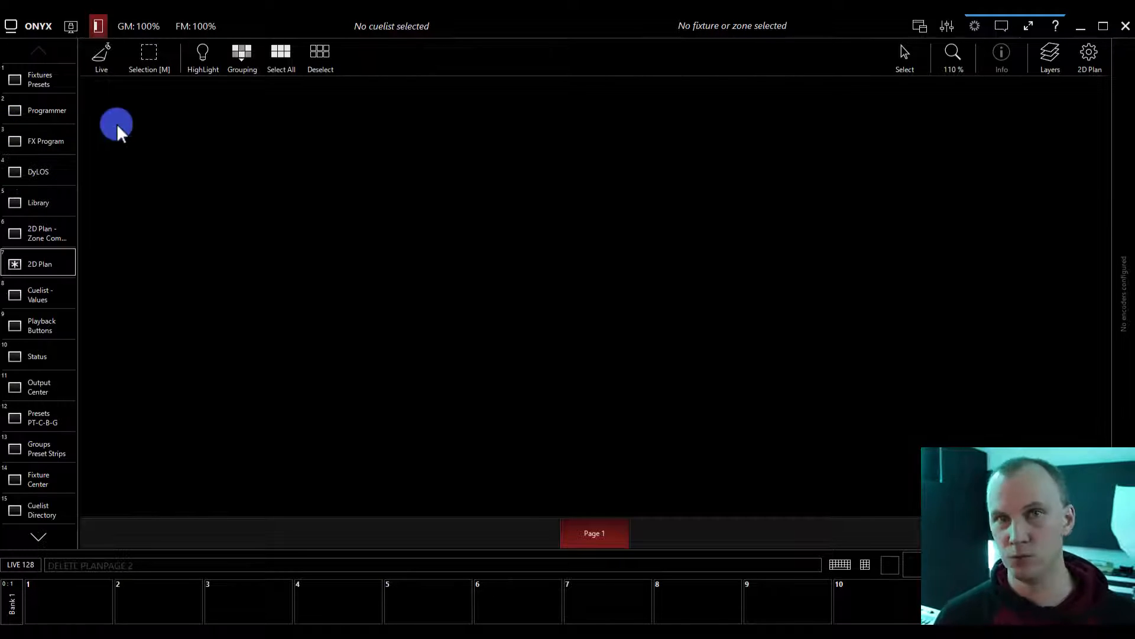
Unlock the workspace and put the 2D Plan view into editing
left_click(67, 27)
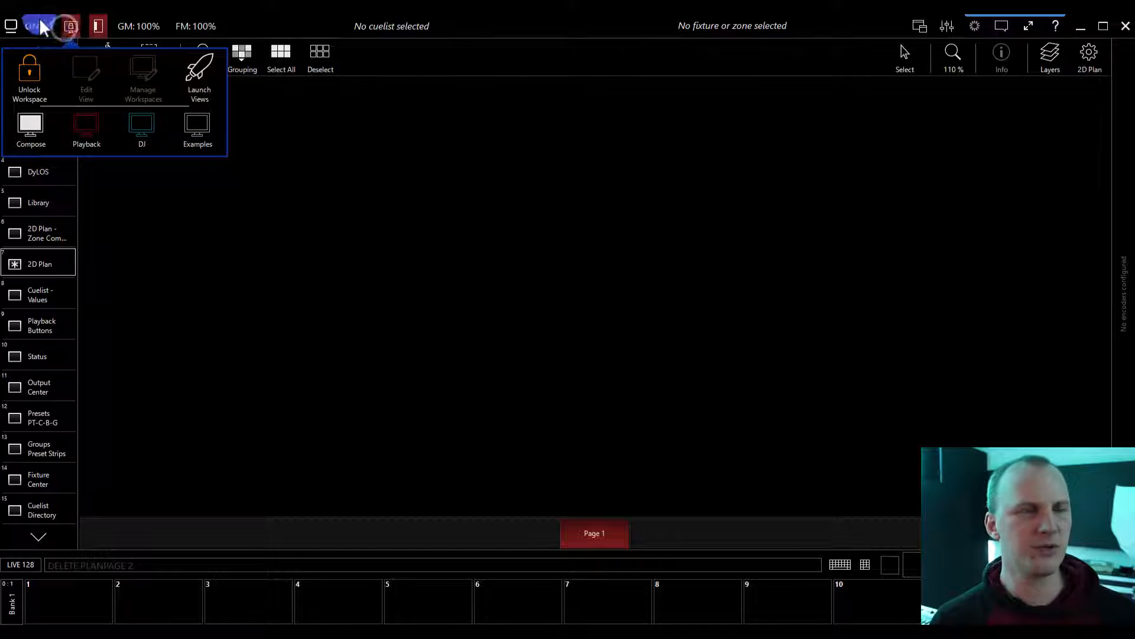
left_click(32, 78)
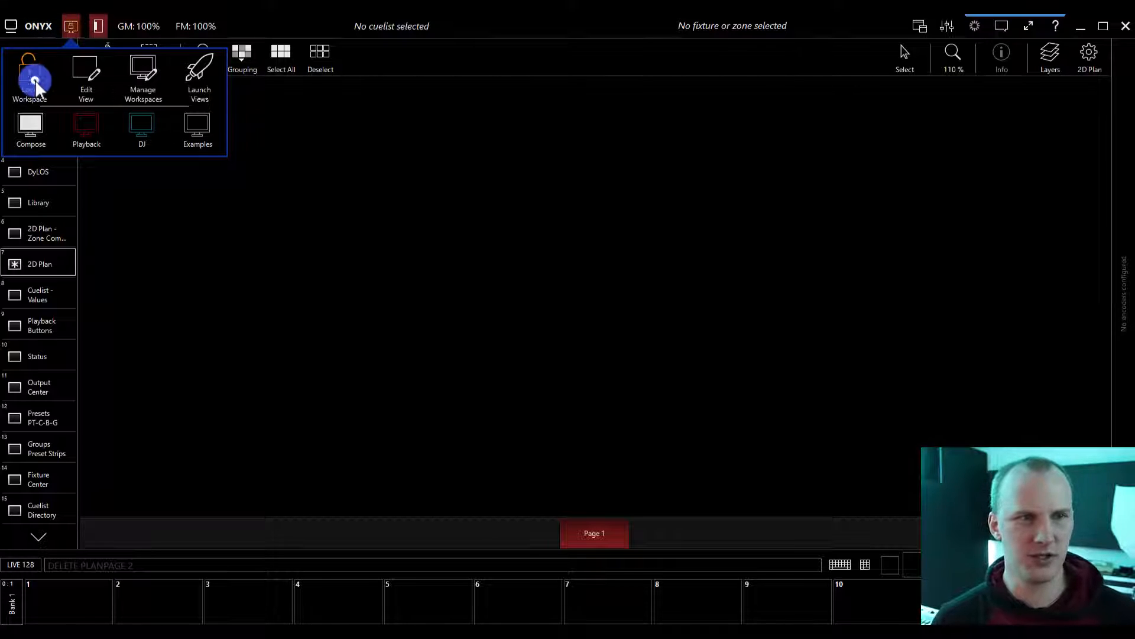
left_click(32, 299)
left_click(40, 260)
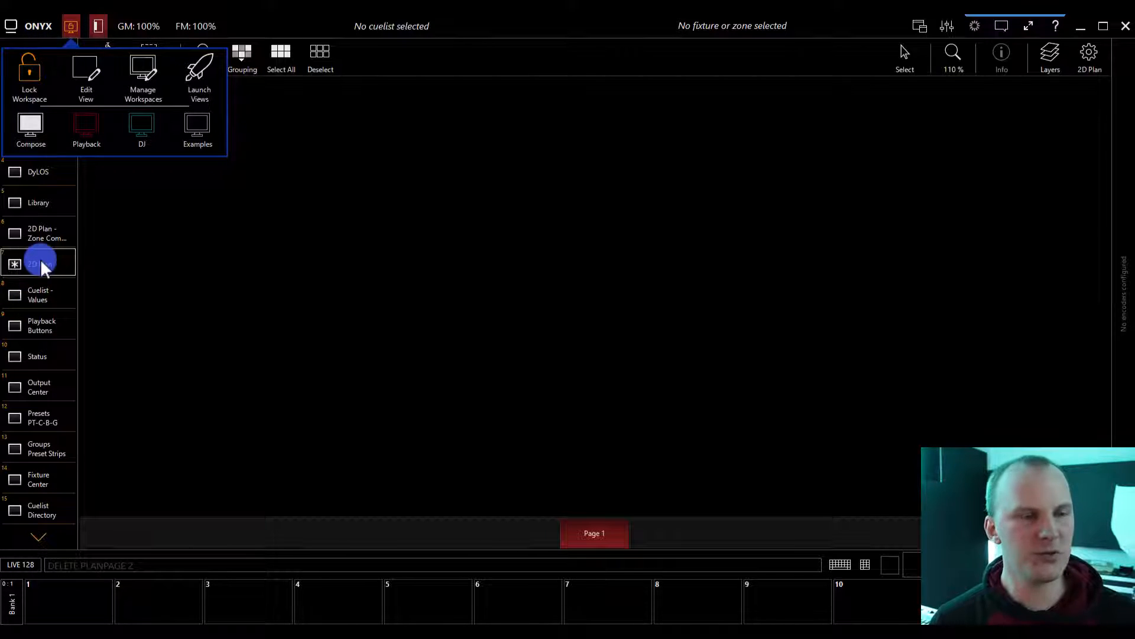
left_click(94, 69)
left_click(535, 164)
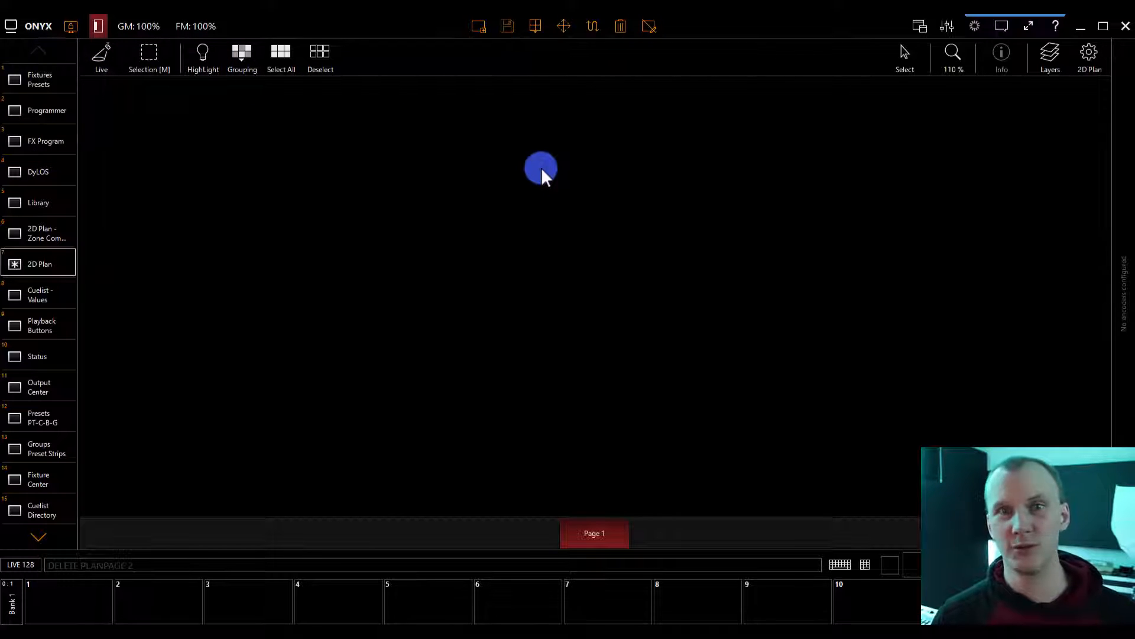
Divide the 2D Plan view with the 2 Right frame layout
left_click(541, 28)
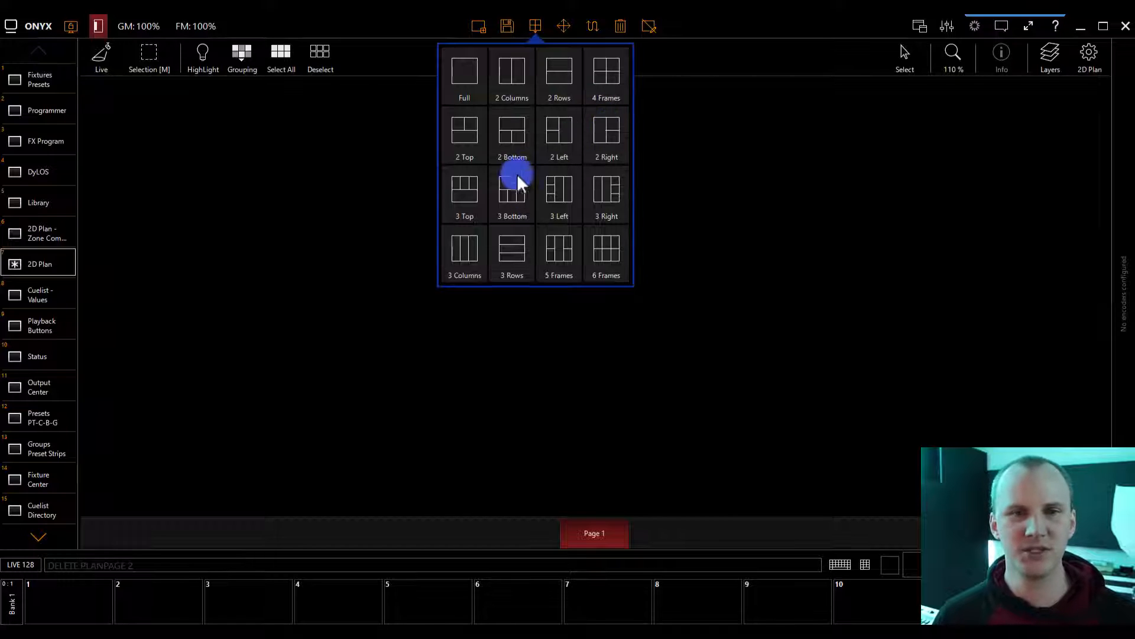
left_click(595, 126)
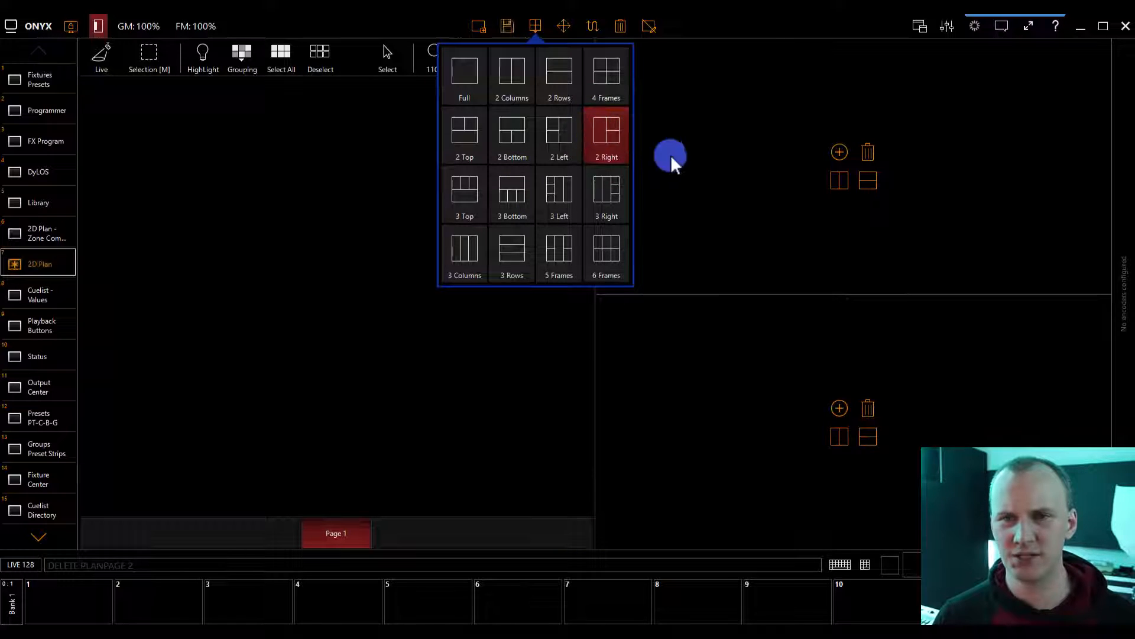
left_click(740, 250)
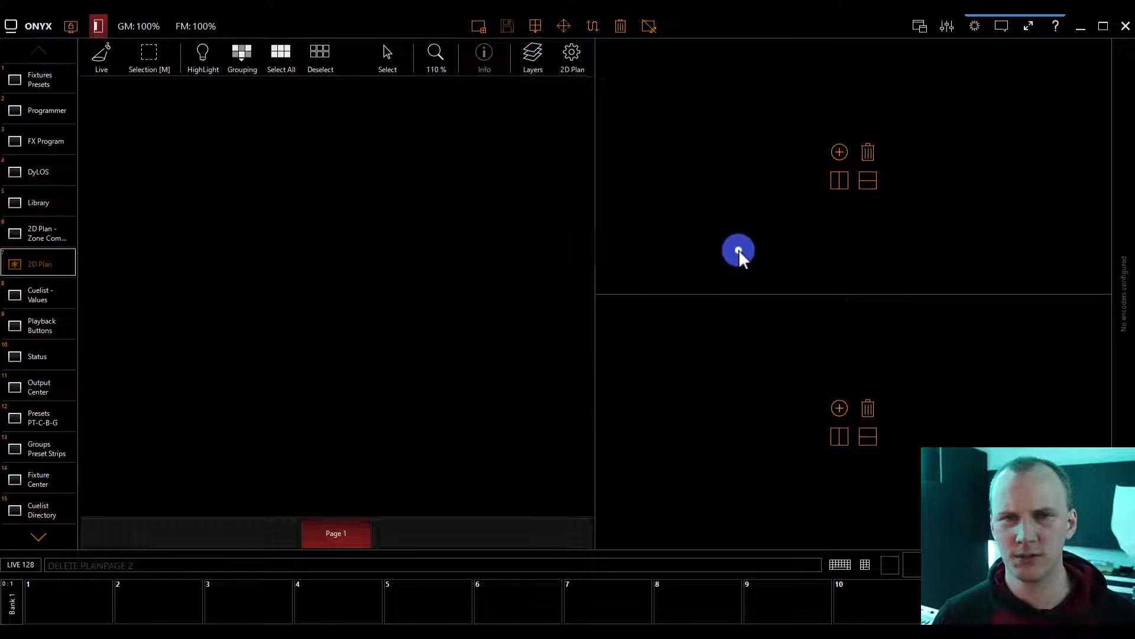
Browse the window categories available for the upper empty frame, from Fixture through Layout
left_click(839, 154)
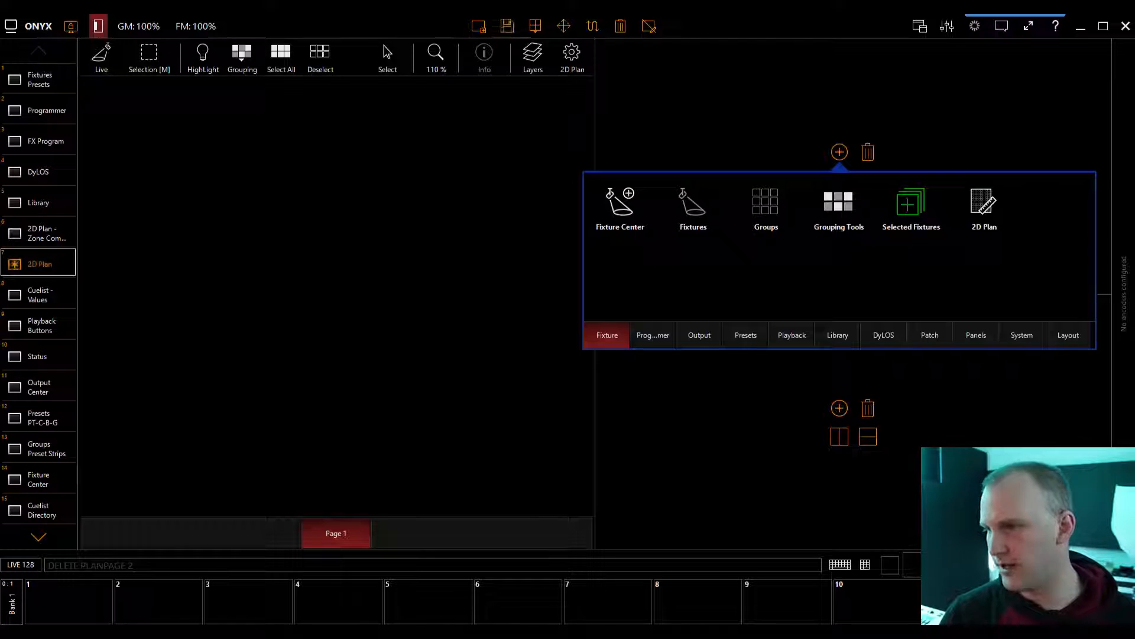
key("Escape")
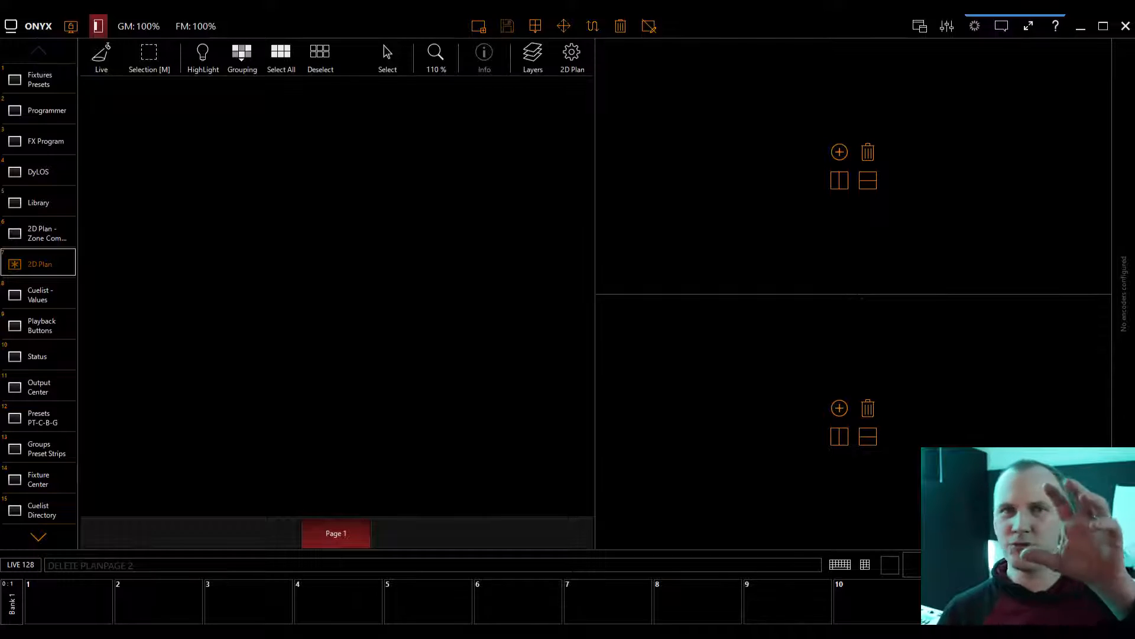
left_click(839, 152)
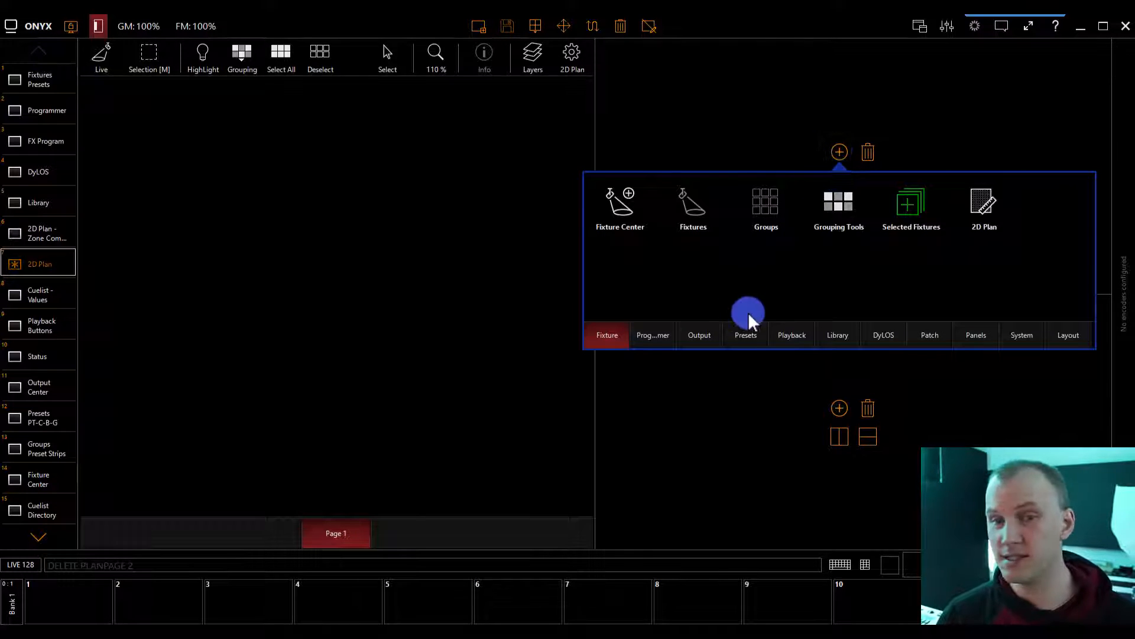
left_click(666, 335)
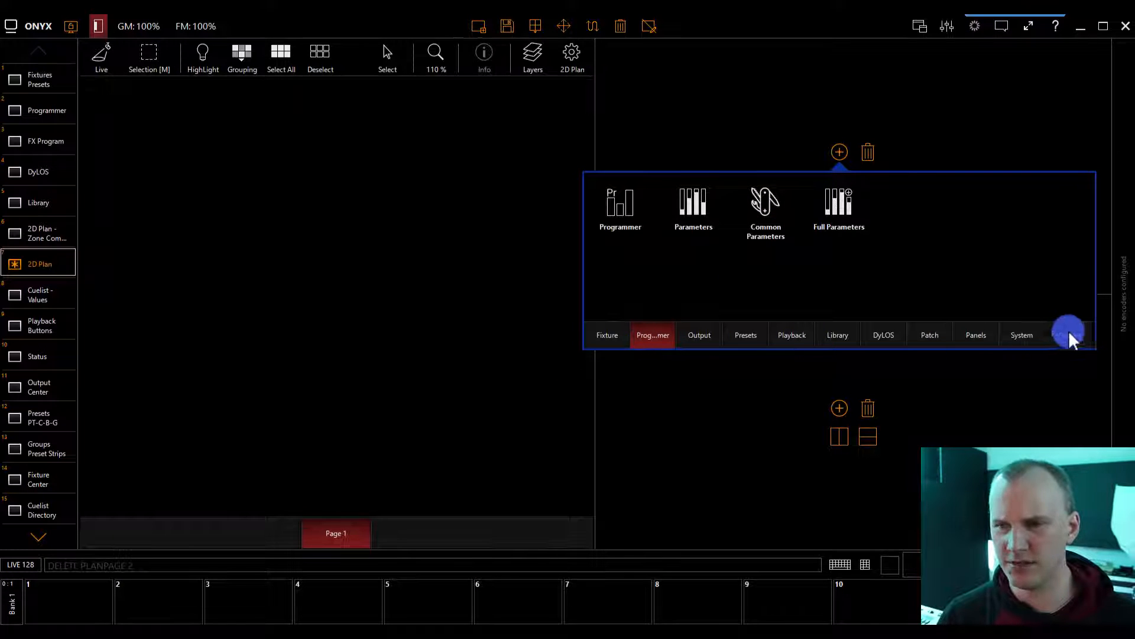
left_click(700, 334)
left_click(750, 335)
left_click(779, 336)
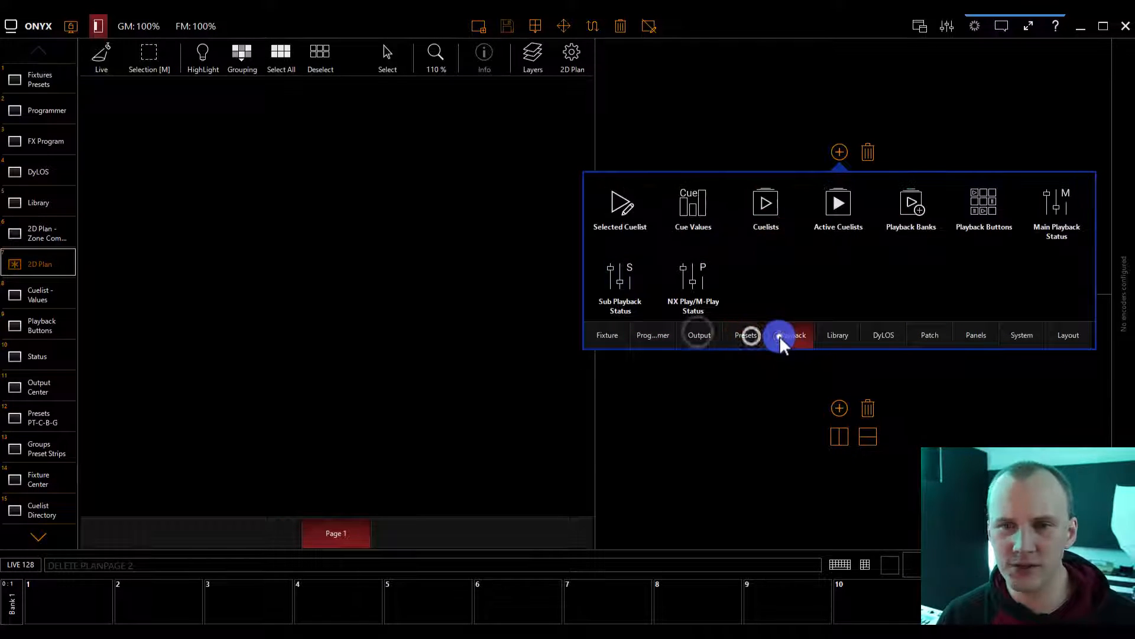
left_click(847, 337)
left_click(893, 338)
left_click(940, 338)
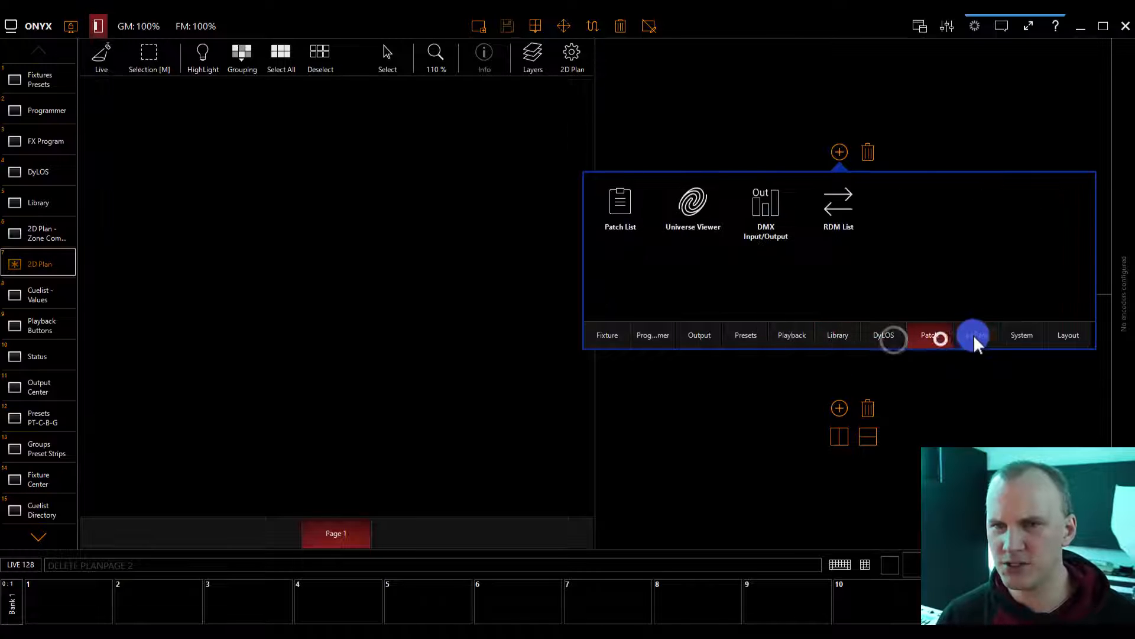
left_click(973, 335)
left_click(1022, 335)
left_click(1068, 335)
left_click(653, 334)
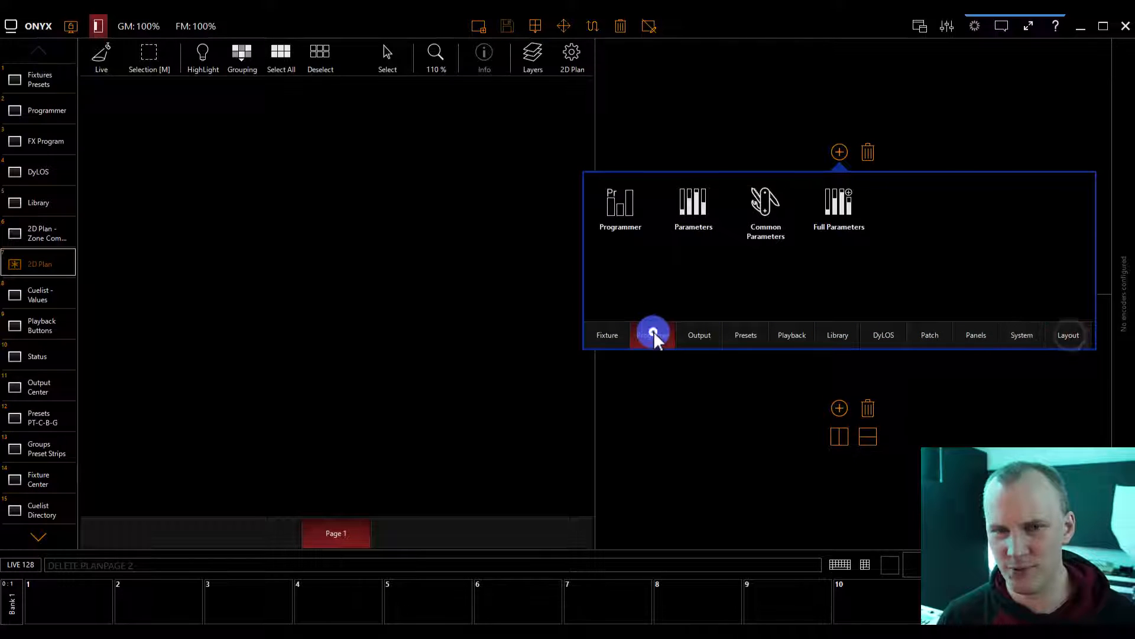
left_click(691, 331)
left_click(619, 334)
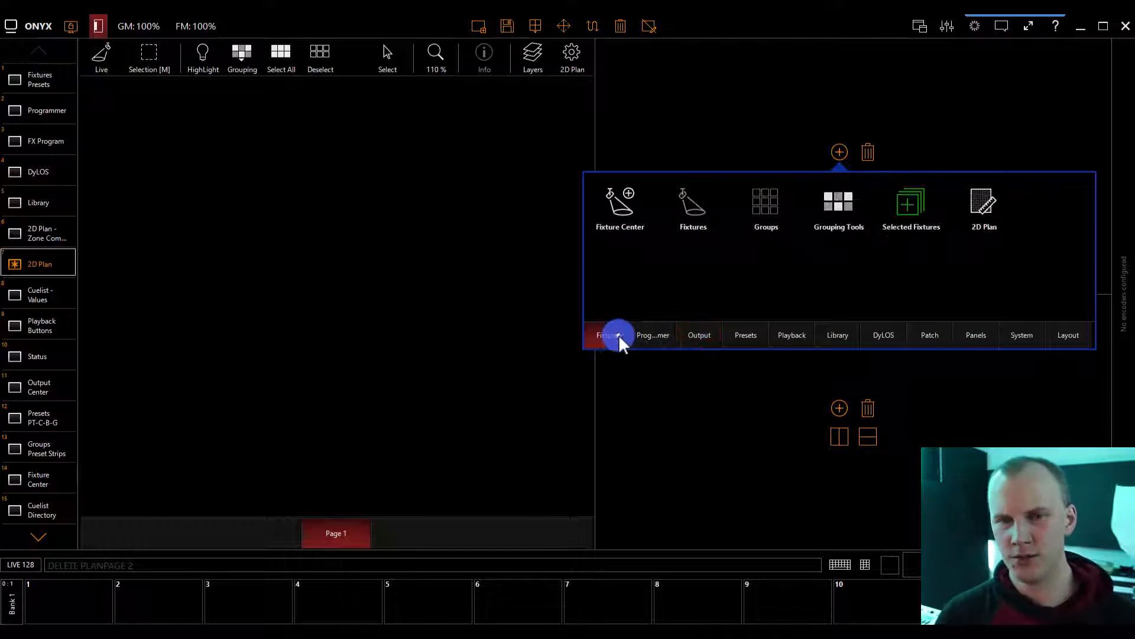
Try the Parameters window in the upper empty frame and remove it again
left_click(654, 335)
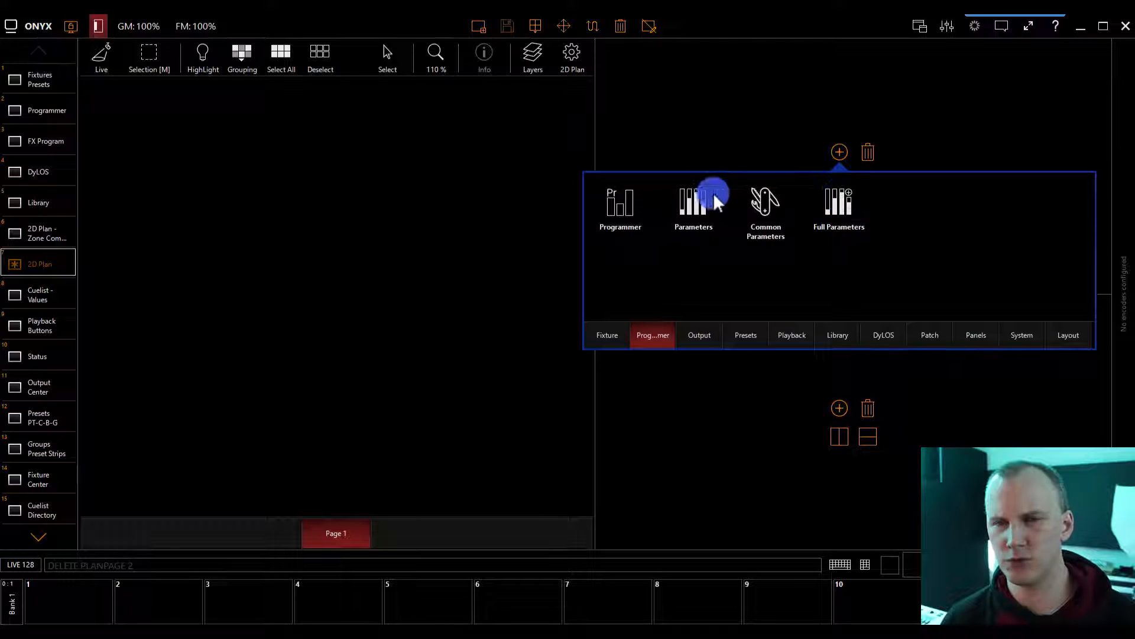
left_click(701, 197)
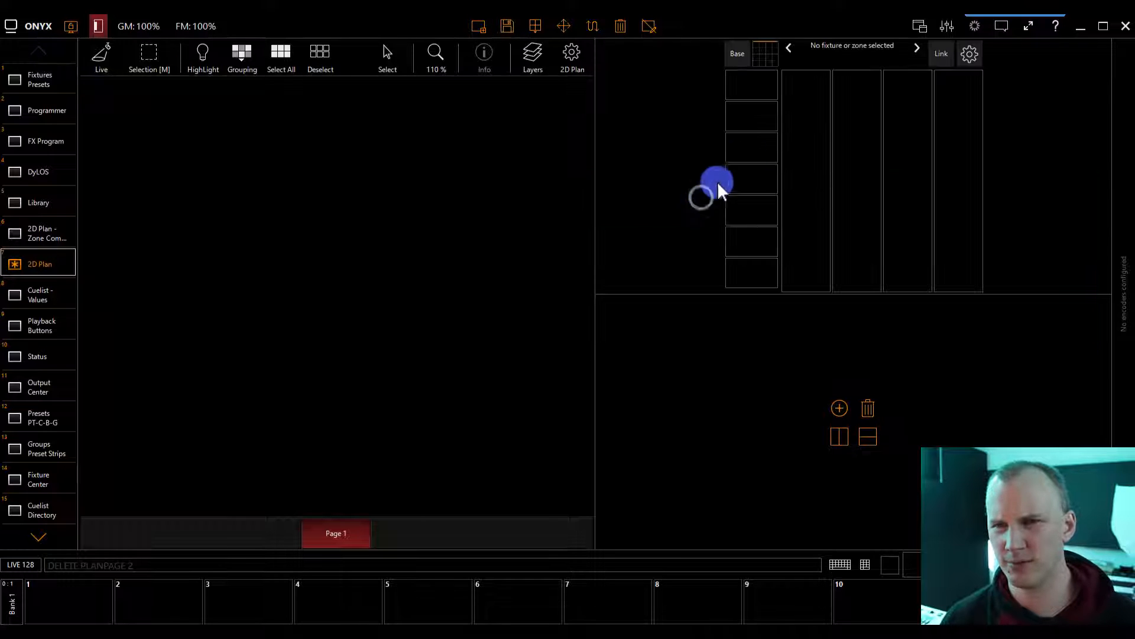
left_click(598, 27)
left_click(853, 167)
Add the Full Parameters window to the upper empty frame and resize the frame to fit it
left_click(841, 150)
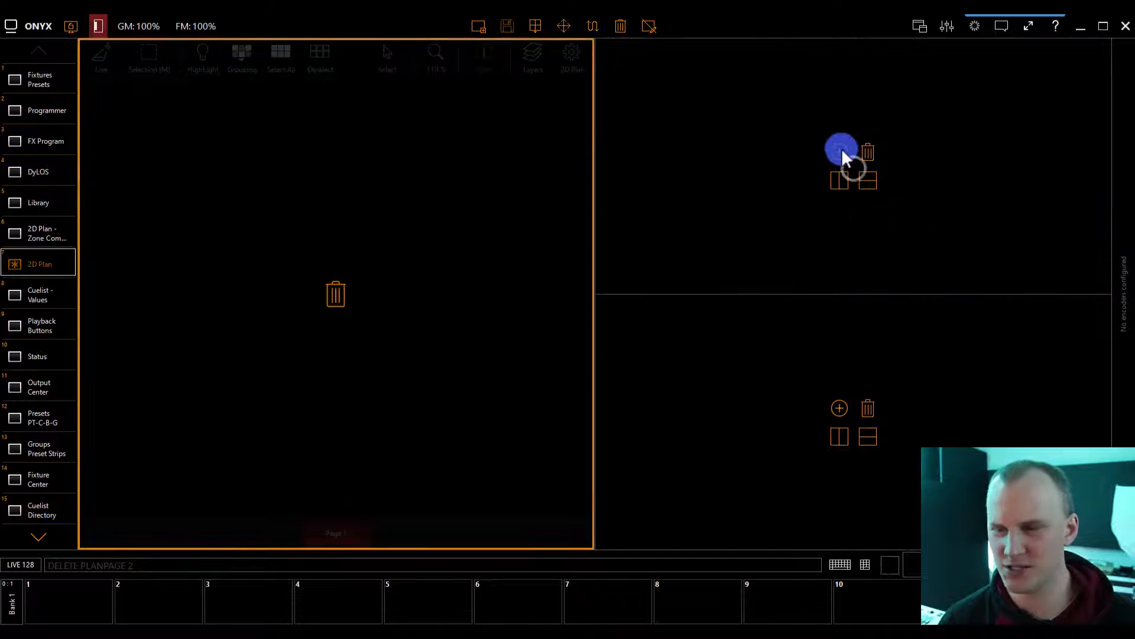
left_click(833, 200)
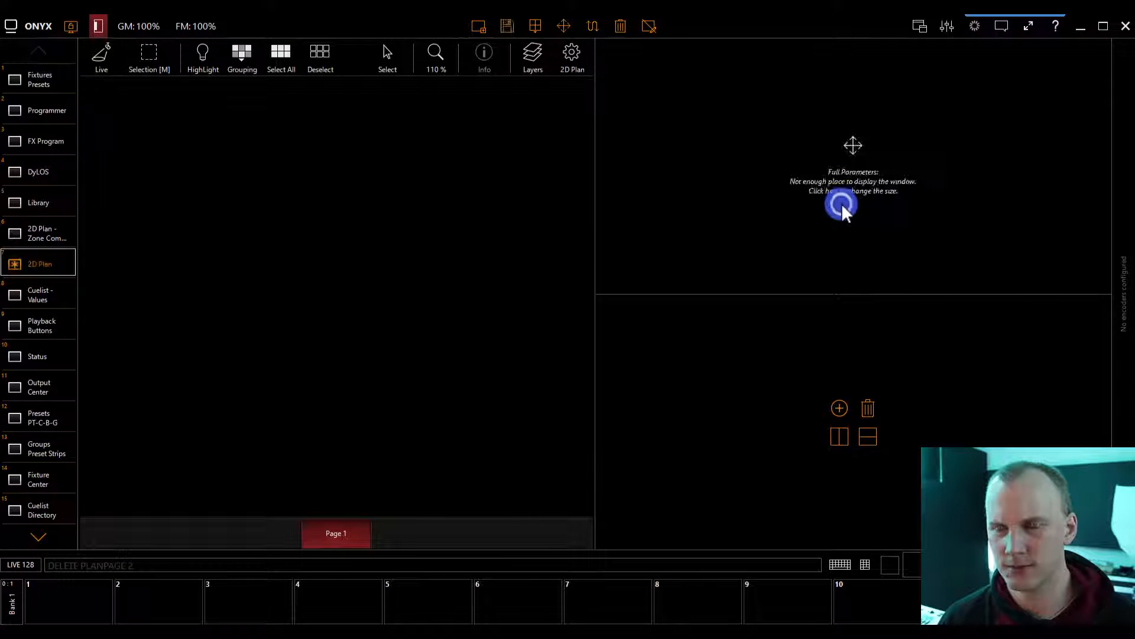
left_click(842, 203)
left_click(846, 168)
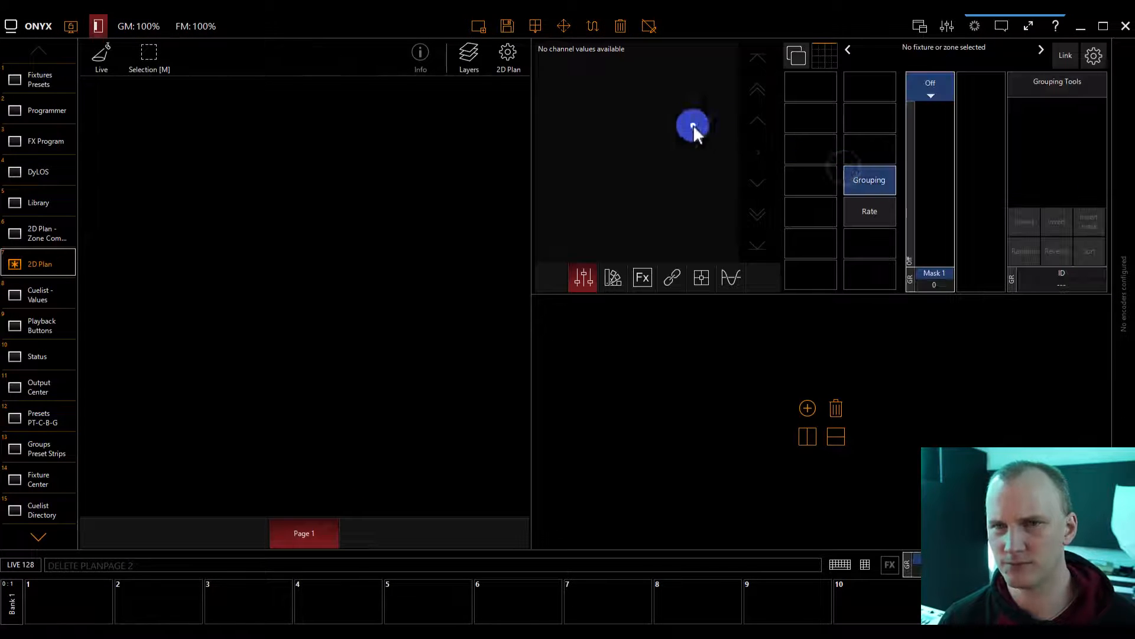
Replace the Full Parameters window in the upper frame with the Common Parameters window
left_click(621, 26)
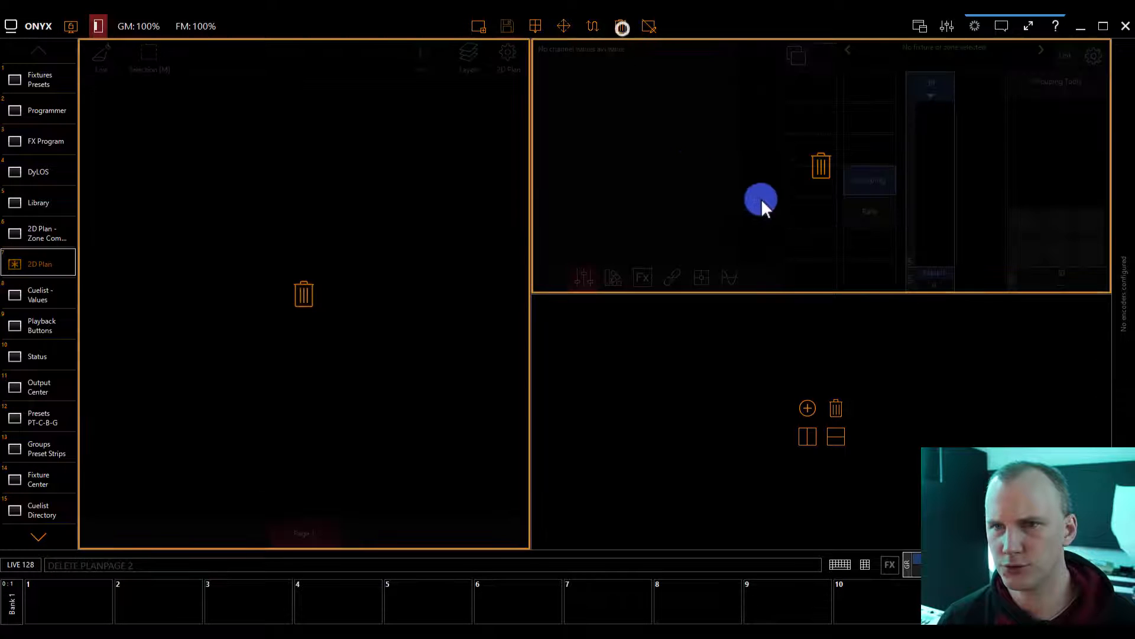
left_click(821, 167)
left_click(806, 154)
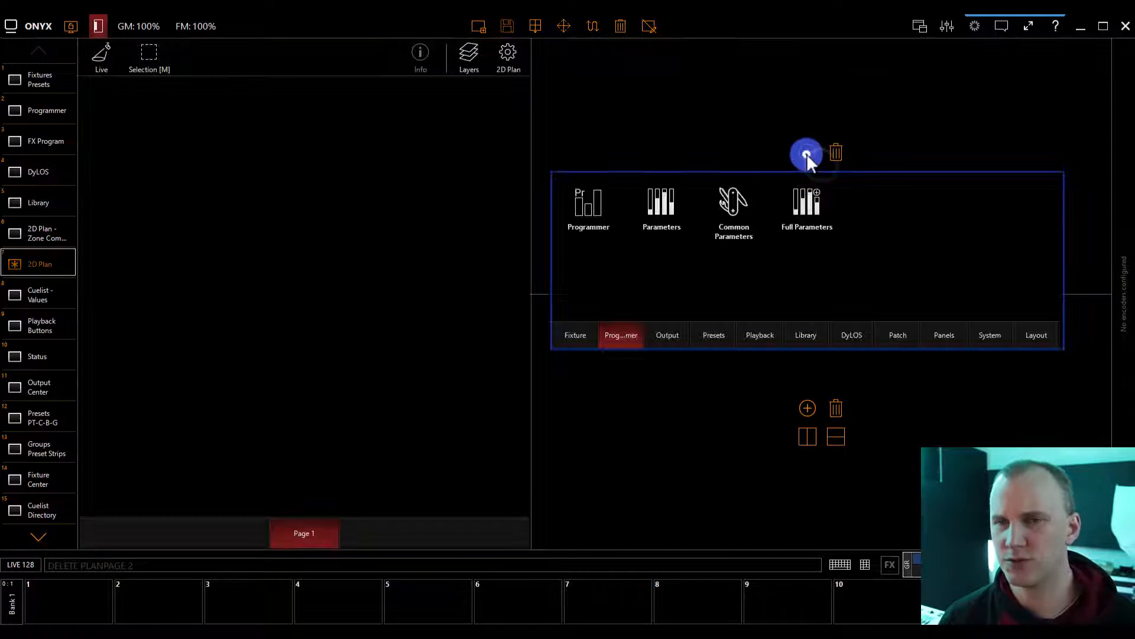
left_click(734, 201)
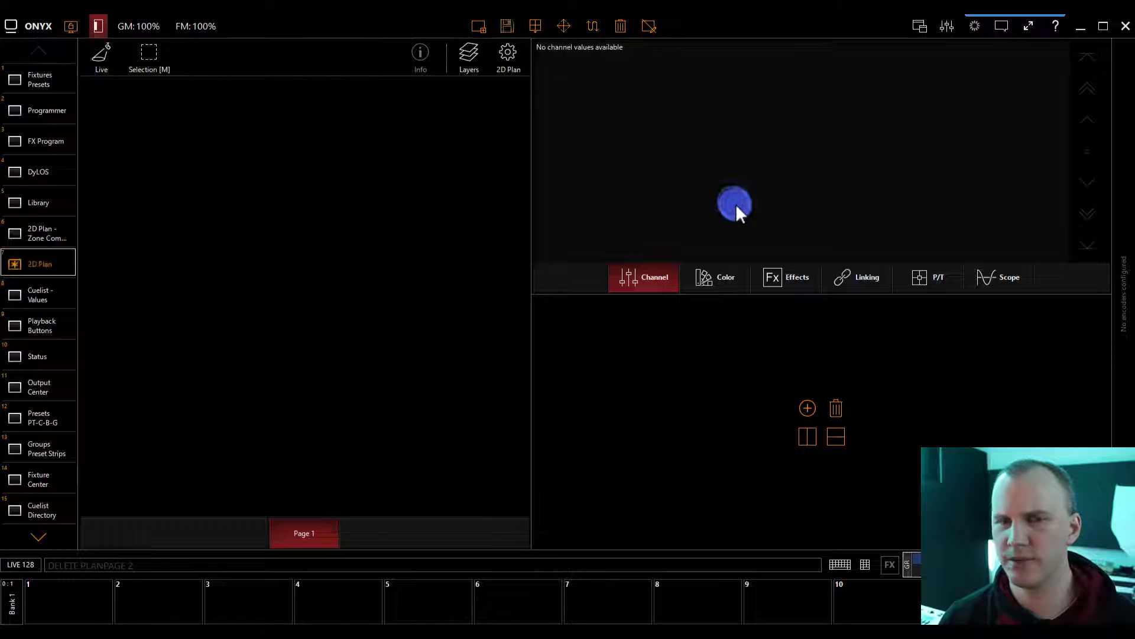
left_click(810, 407)
left_click(810, 407)
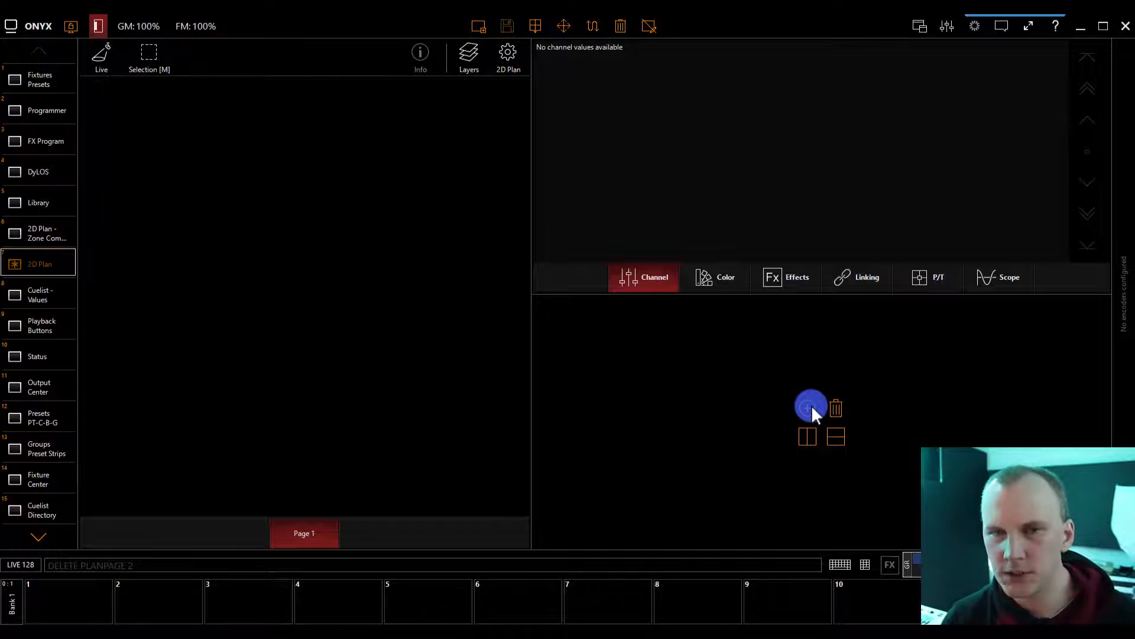
Widen the 2D Plan frame to about three quarters of the view's width, narrowing the two stacked frames beside it
left_click(534, 27)
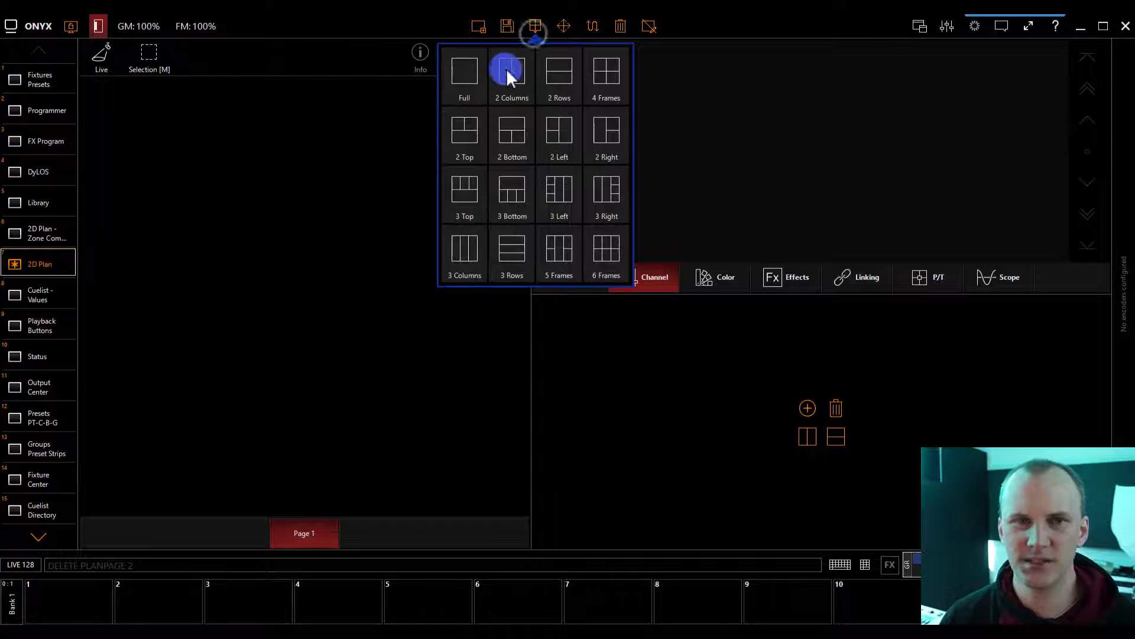
left_click(532, 27)
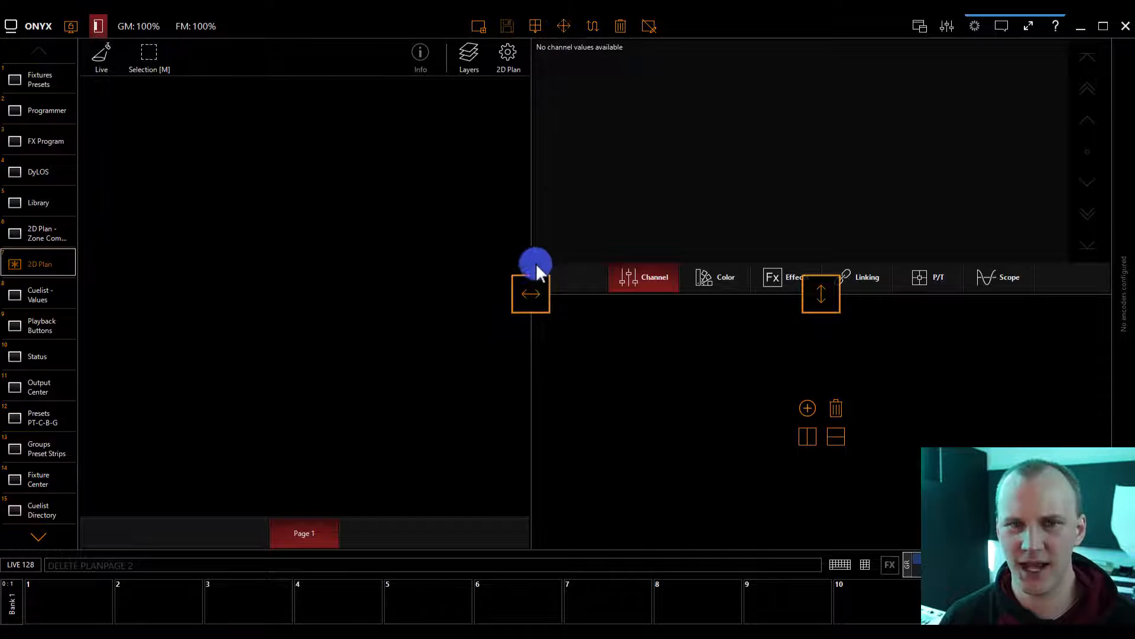
left_click_drag(533, 286, 891, 302)
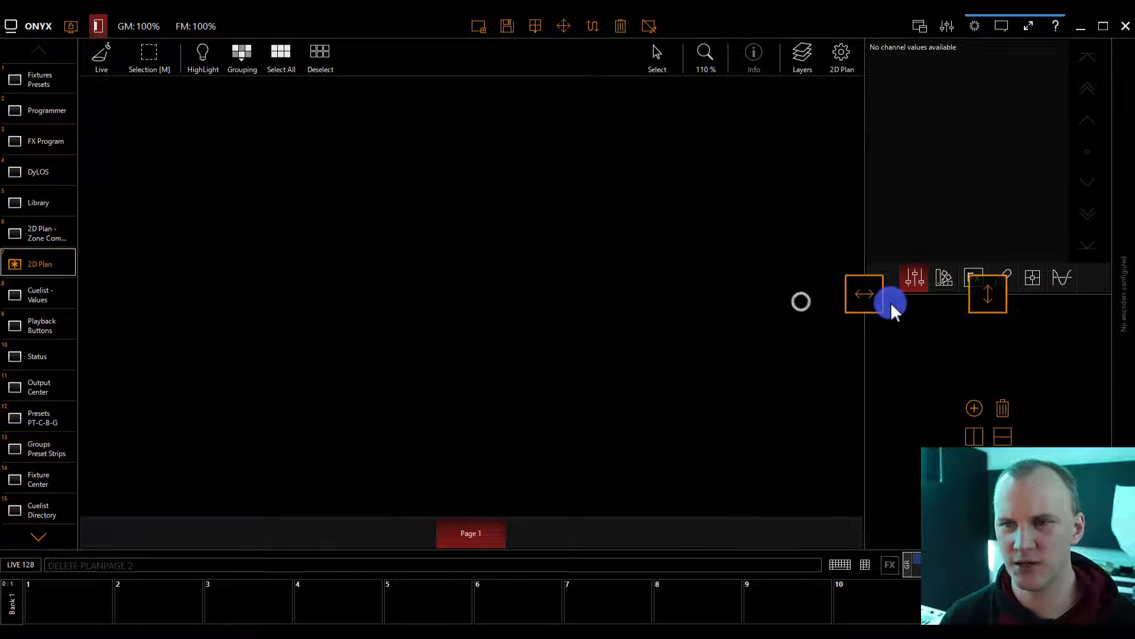
left_click(559, 26)
left_click_drag(860, 293, 885, 295)
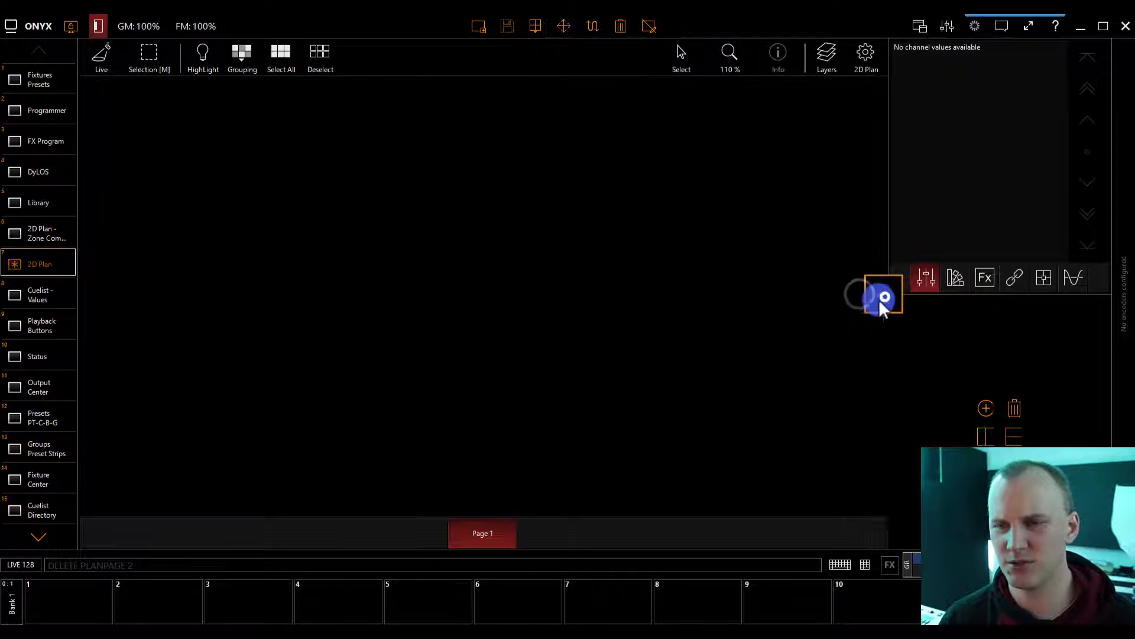
left_click(916, 347)
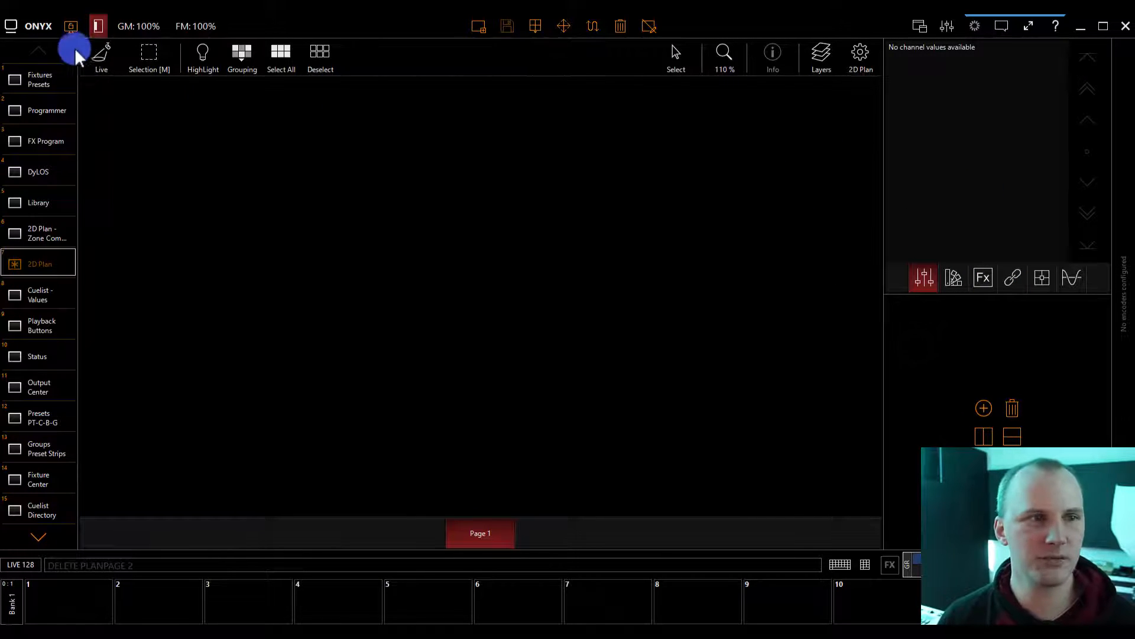
Select fixture 101 Main Spot 1 in the Fixtures Presets view and return to the 2D Plan view
left_click(43, 79)
left_click(125, 122)
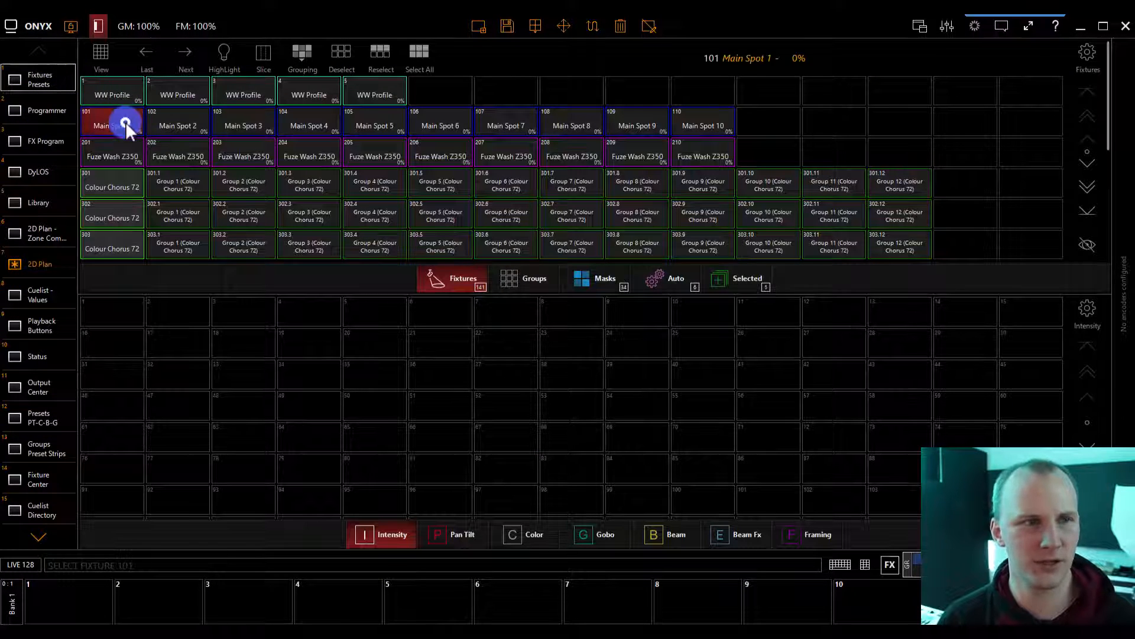
left_click(37, 262)
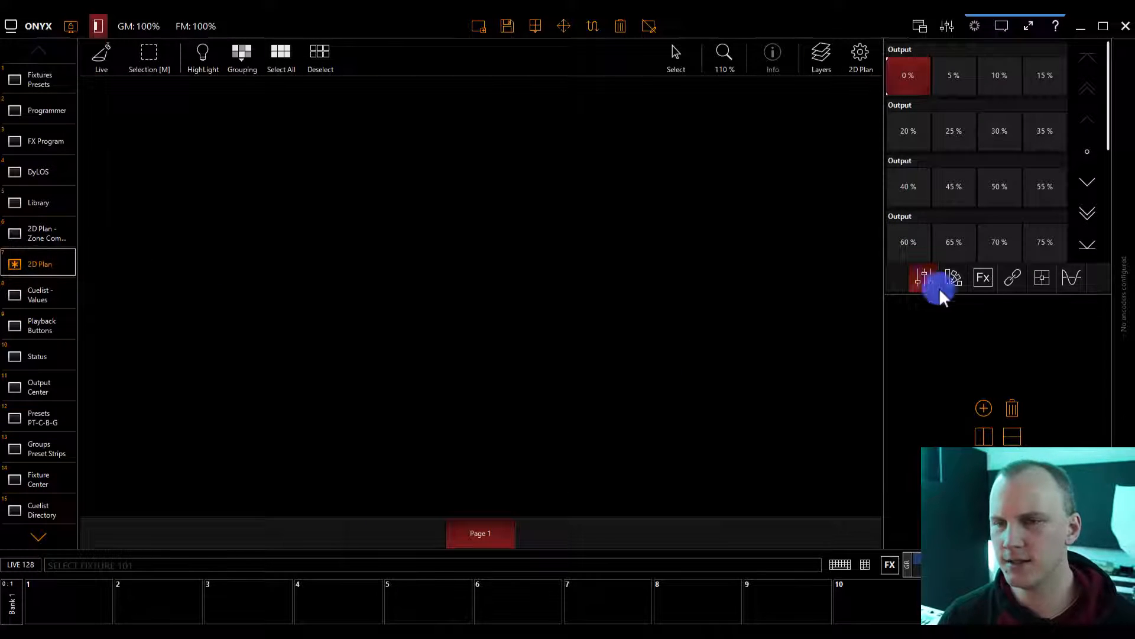
Look through the Common Parameters pages from Color and Effects to Scope, and return to the Channel page
left_click(951, 79)
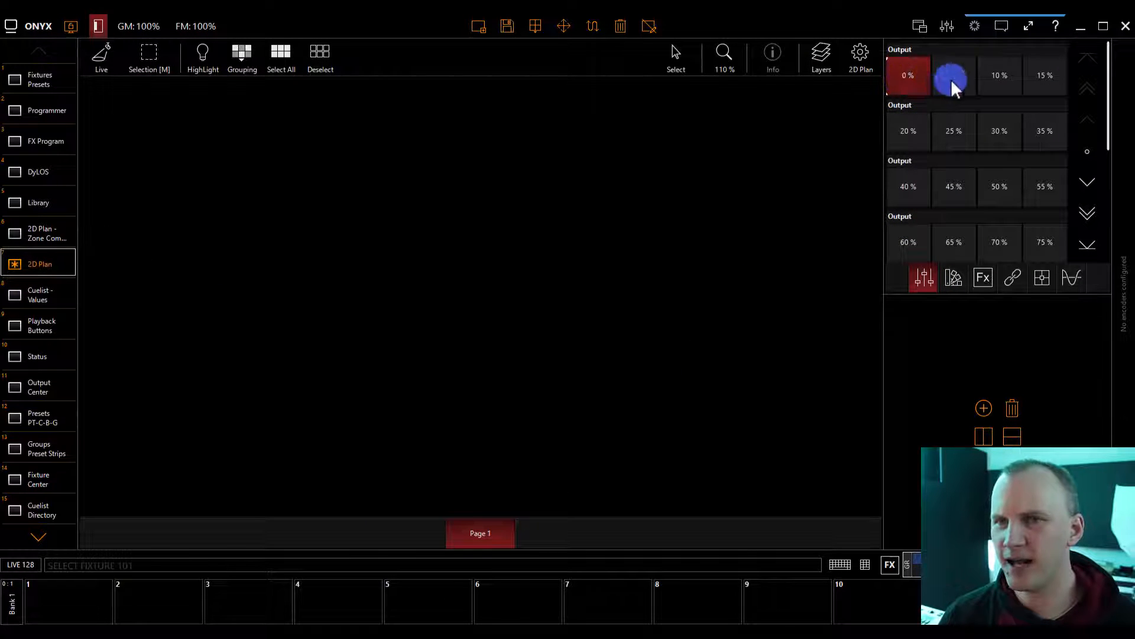
left_click(953, 278)
left_click(976, 278)
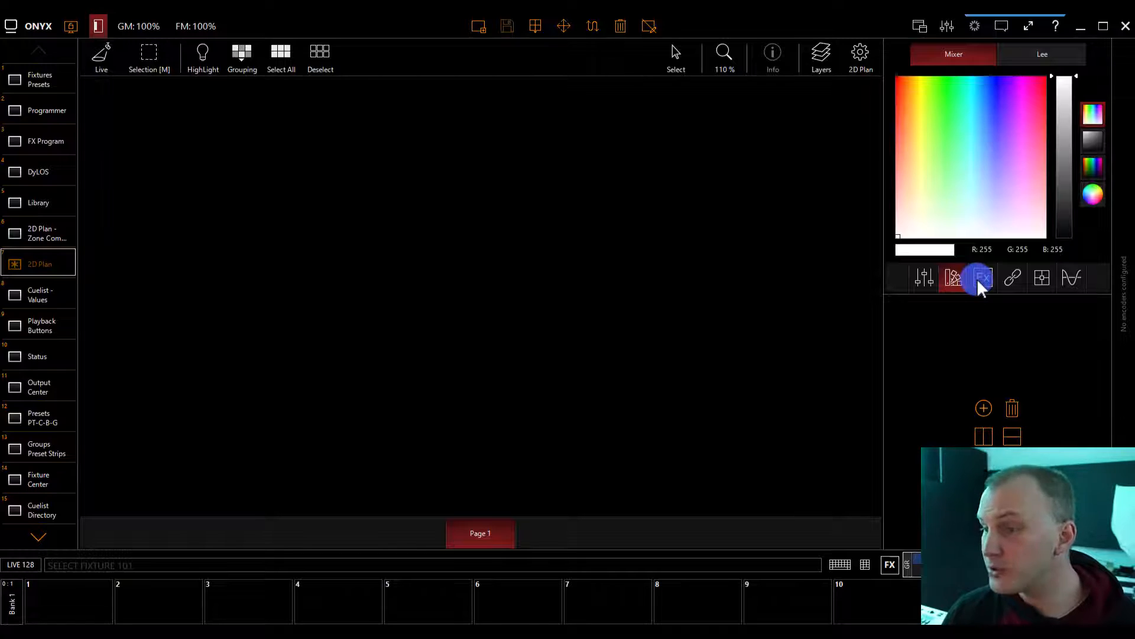
left_click(1014, 278)
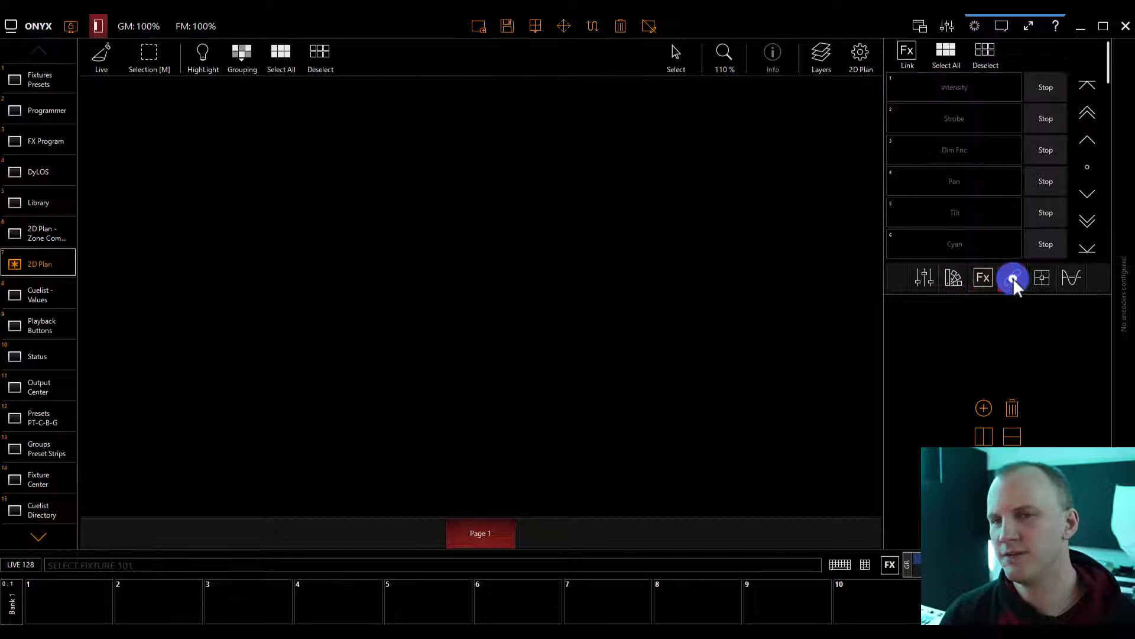
left_click(1038, 279)
left_click(1075, 281)
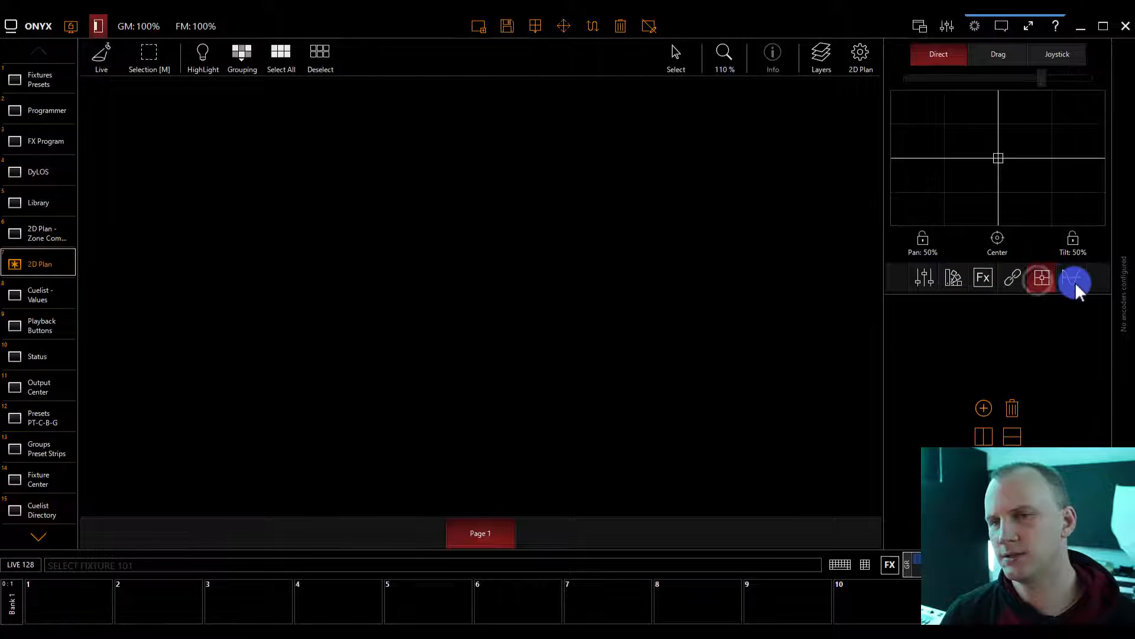
left_click(926, 276)
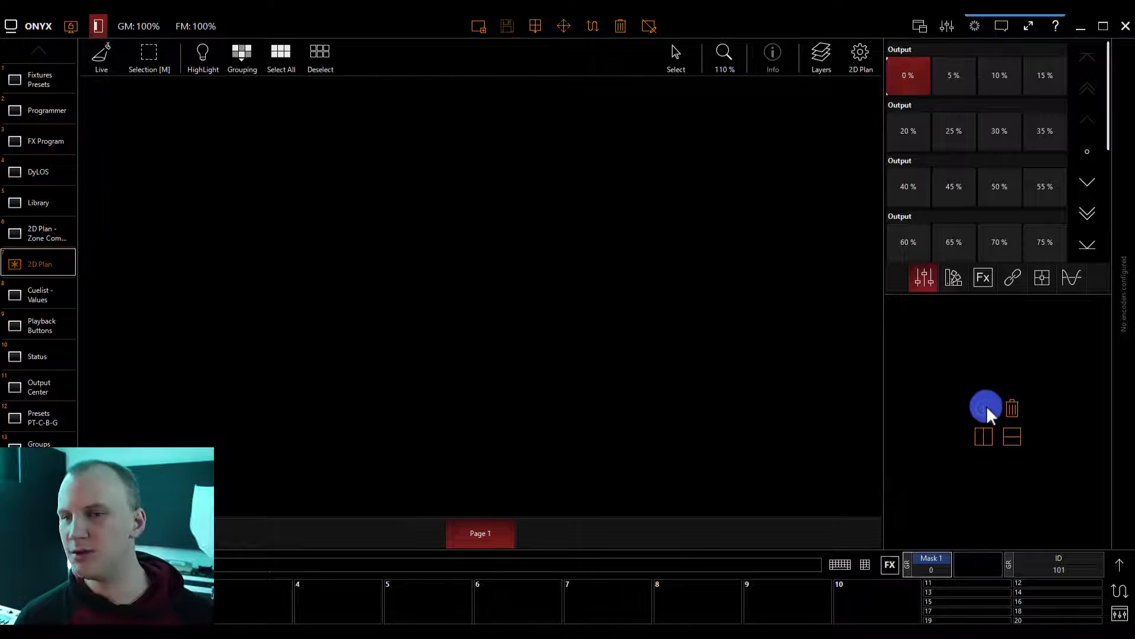
Add a second Common Parameters window to the lower frame and set it to its Color page
left_click(986, 407)
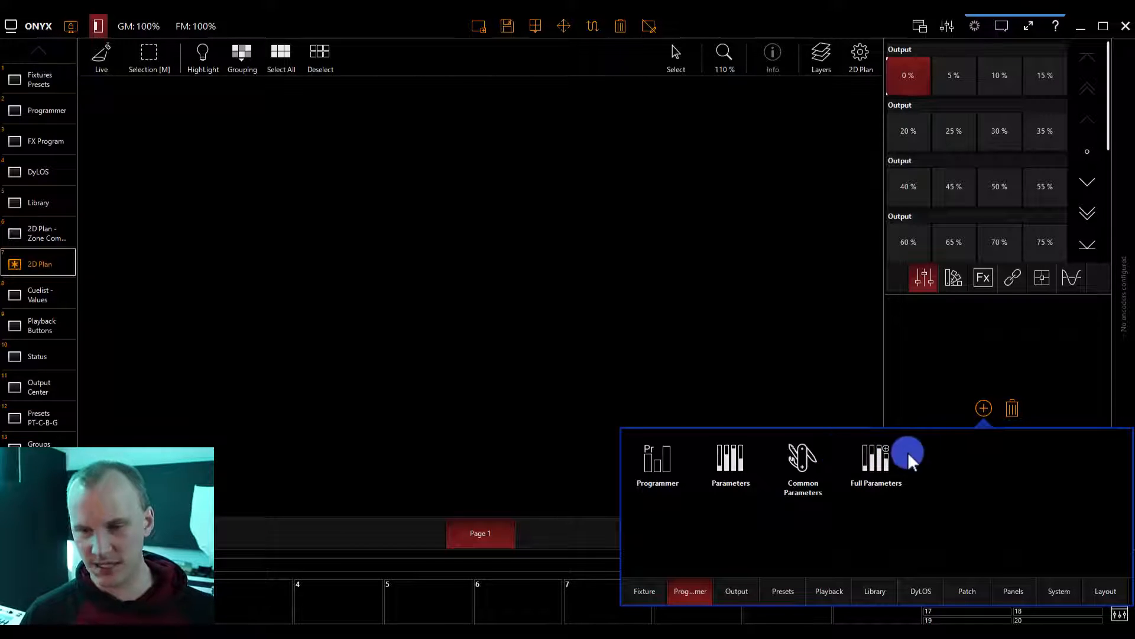
left_click(807, 462)
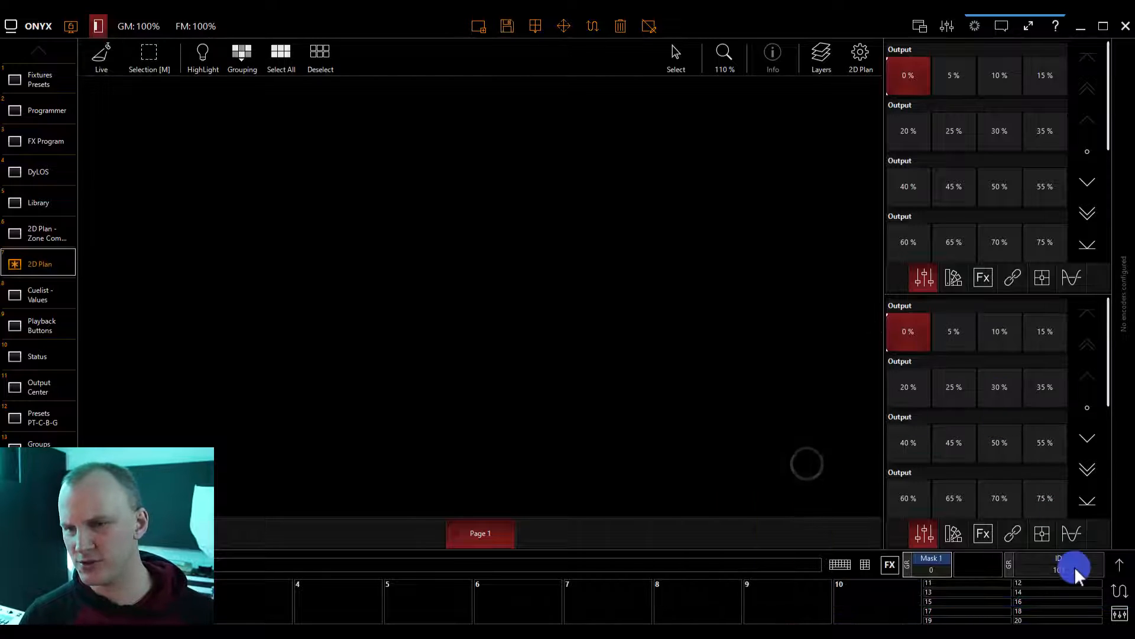
left_click(1015, 533)
left_click(1039, 532)
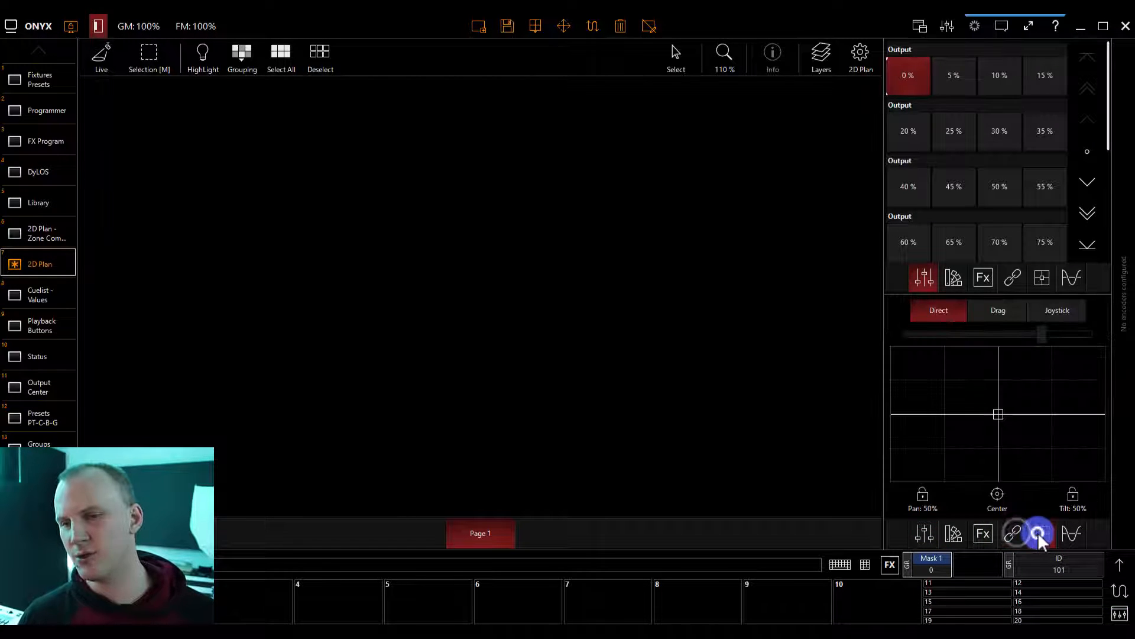
left_click(952, 533)
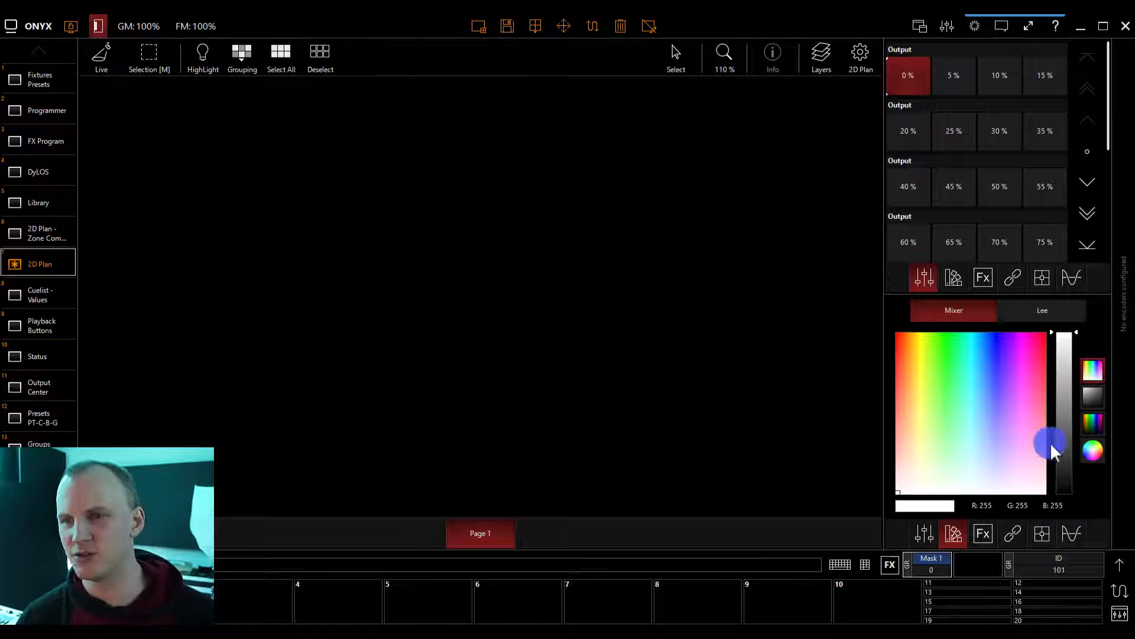
Save the layout over the existing view under the name "2D Plan - Vista"
left_click(505, 25)
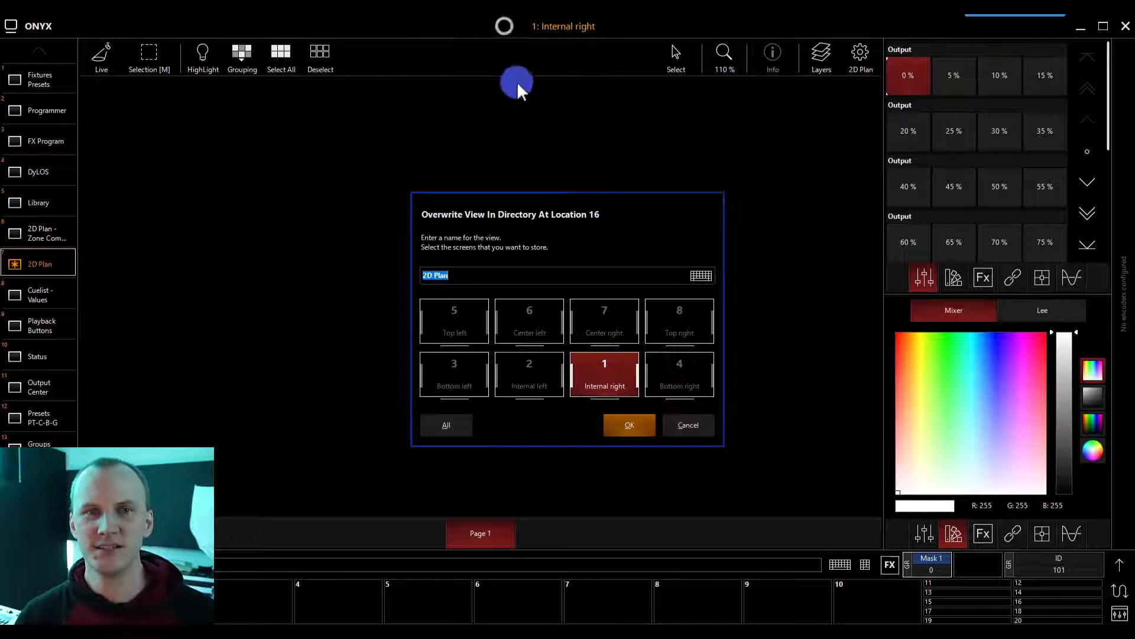
left_click(489, 275)
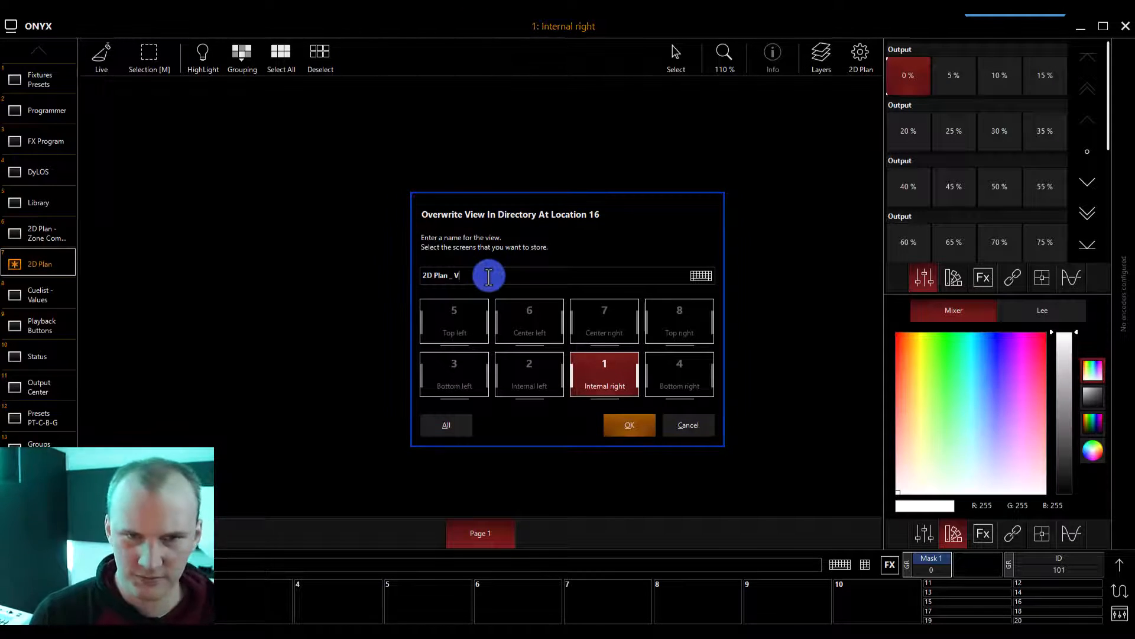
type("- Vista")
key("Return")
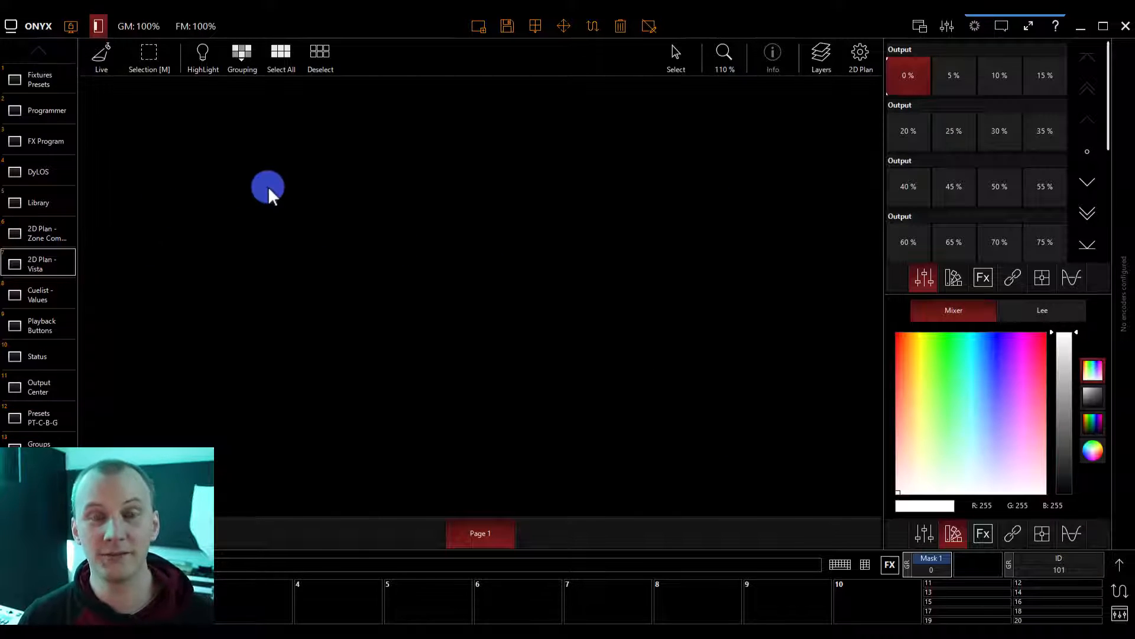
Switch the lower Common Parameters window to Effects and Linking, and reload the saved 2D Plan - Vista view
left_click(987, 533)
left_click(1015, 533)
left_click(136, 341)
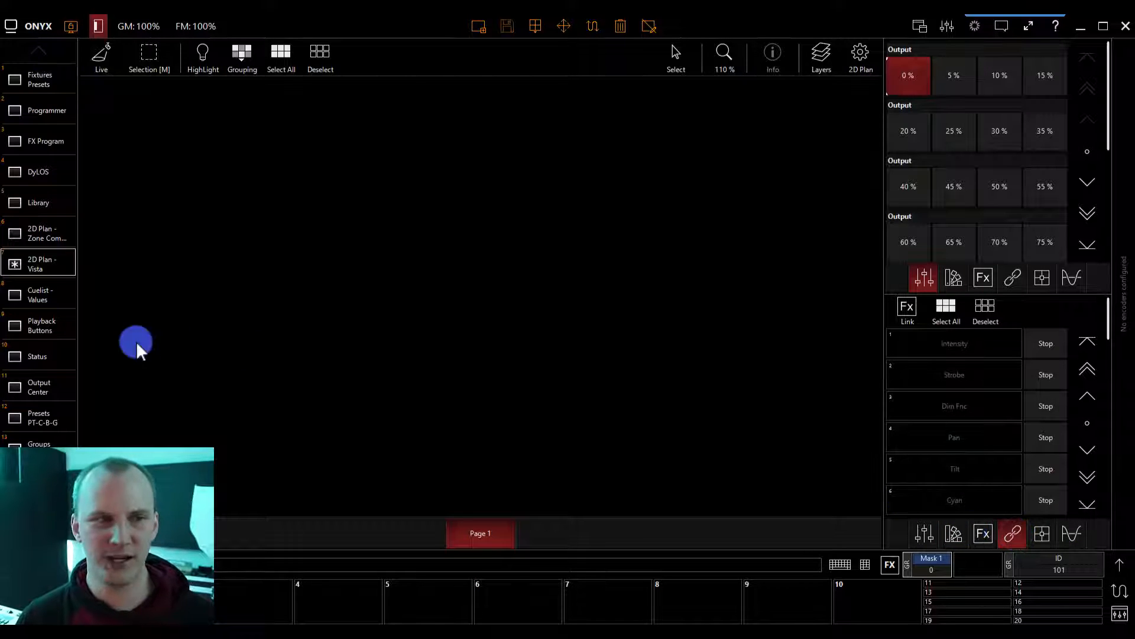
left_click(16, 261)
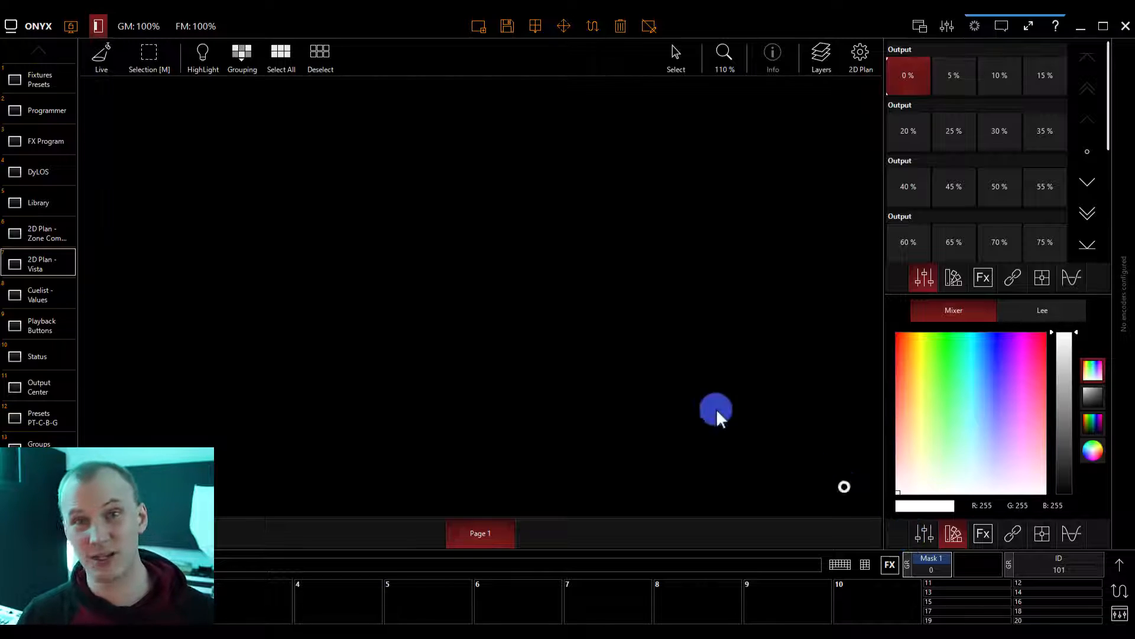
Remove the lower Common Parameters window and split its empty frame into two stacked frames
left_click(535, 26)
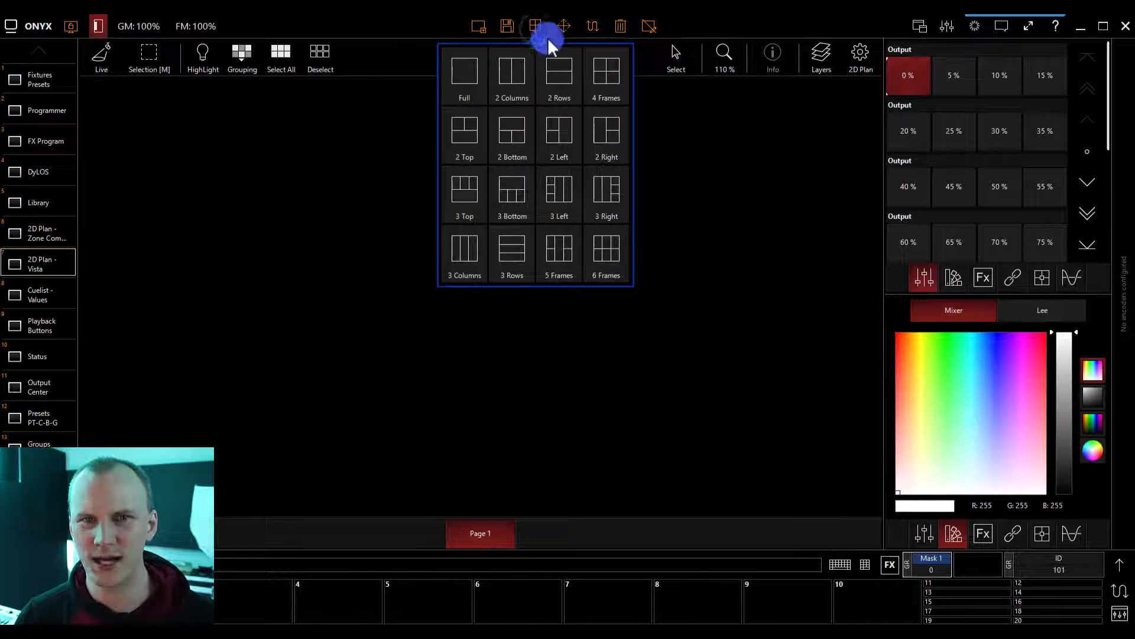
left_click(531, 27)
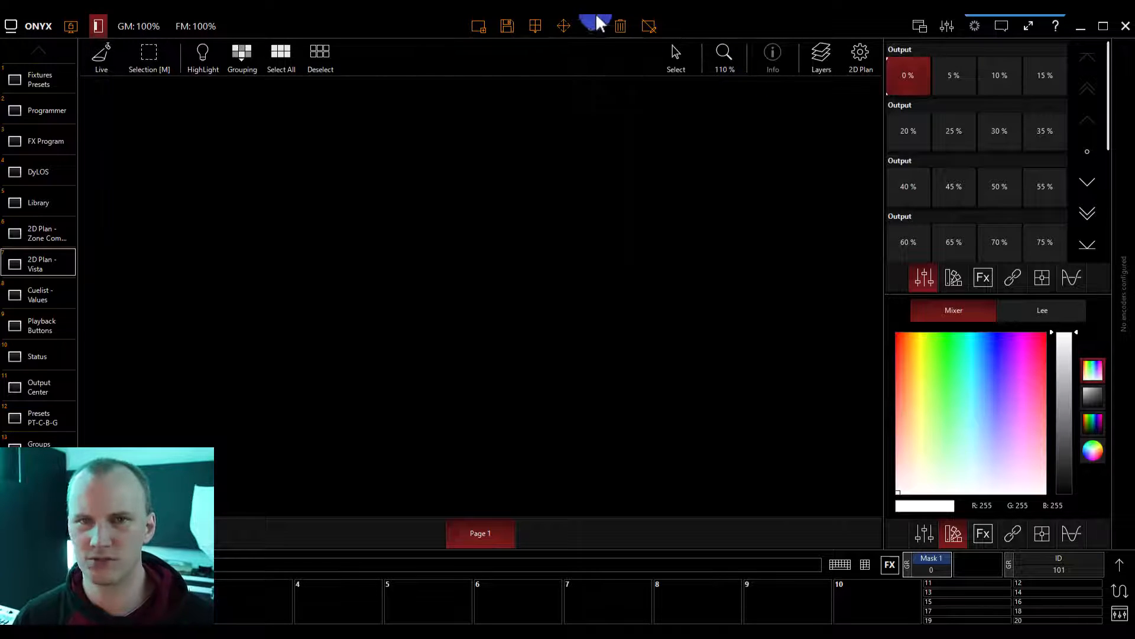
left_click(617, 26)
left_click(1001, 424)
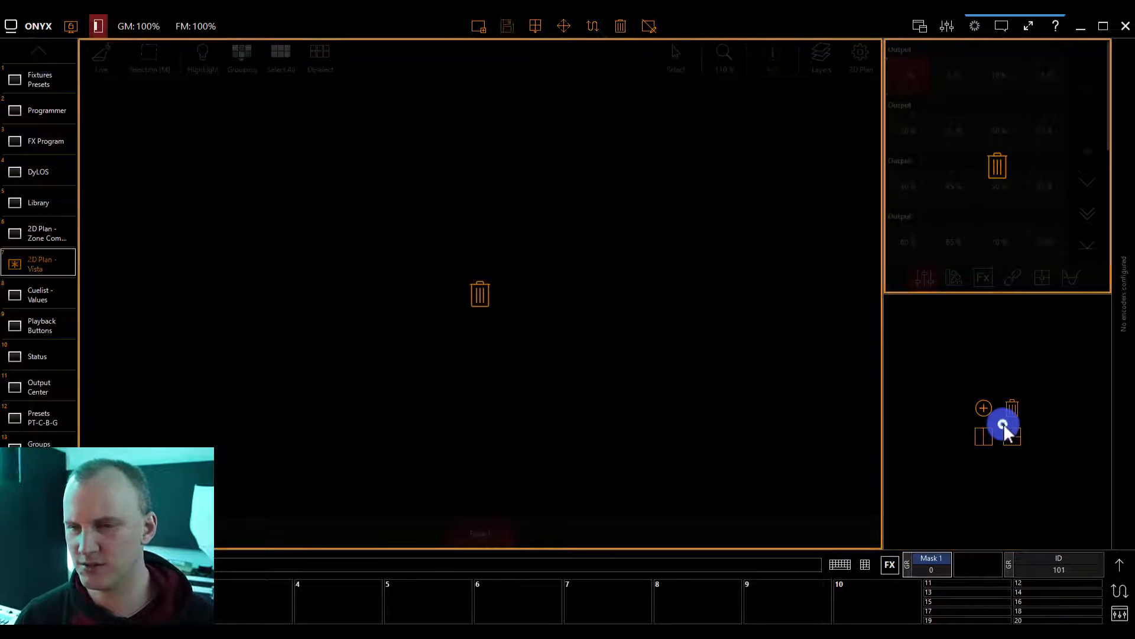
left_click(1011, 438)
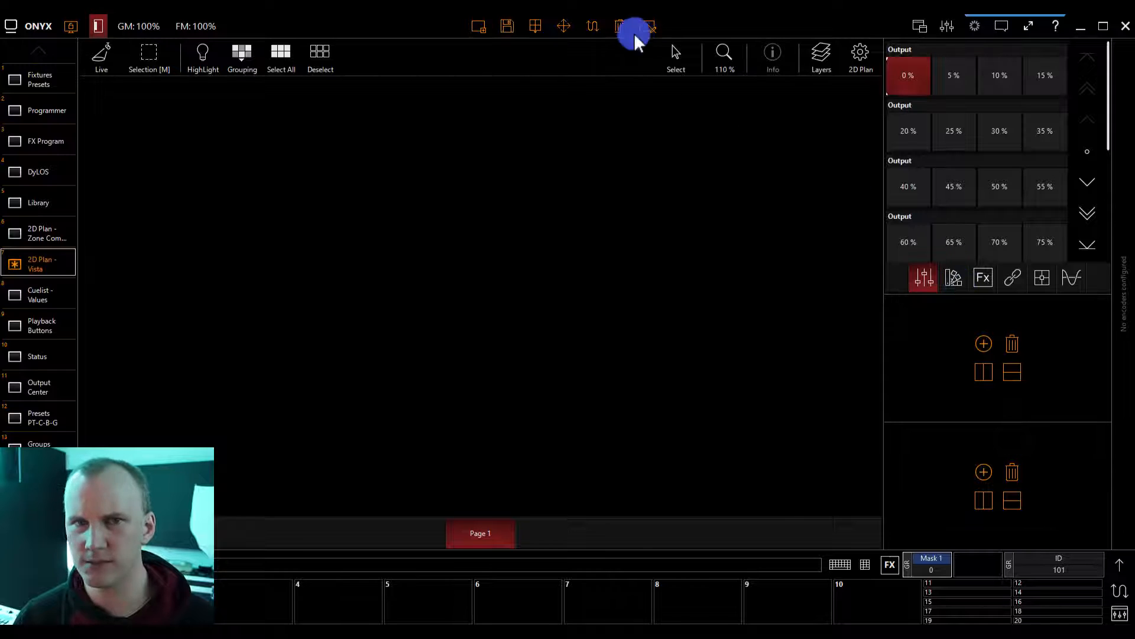
Add the Common Parameters window to the middle frame and enlarge that frame upward and downward until the window fits
left_click(984, 343)
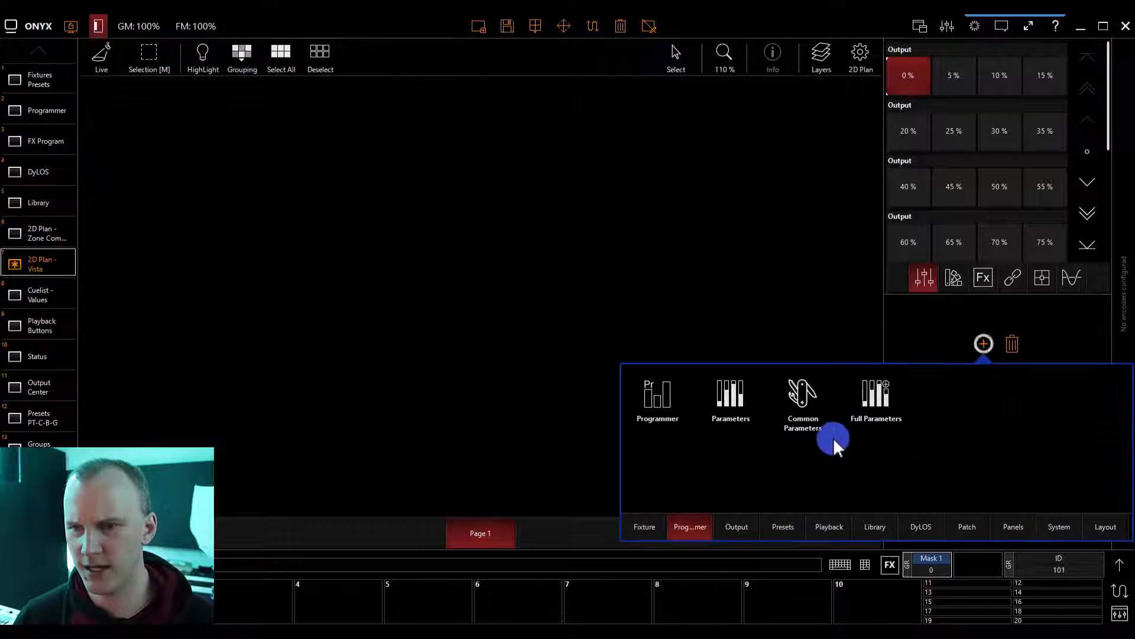
left_click(814, 394)
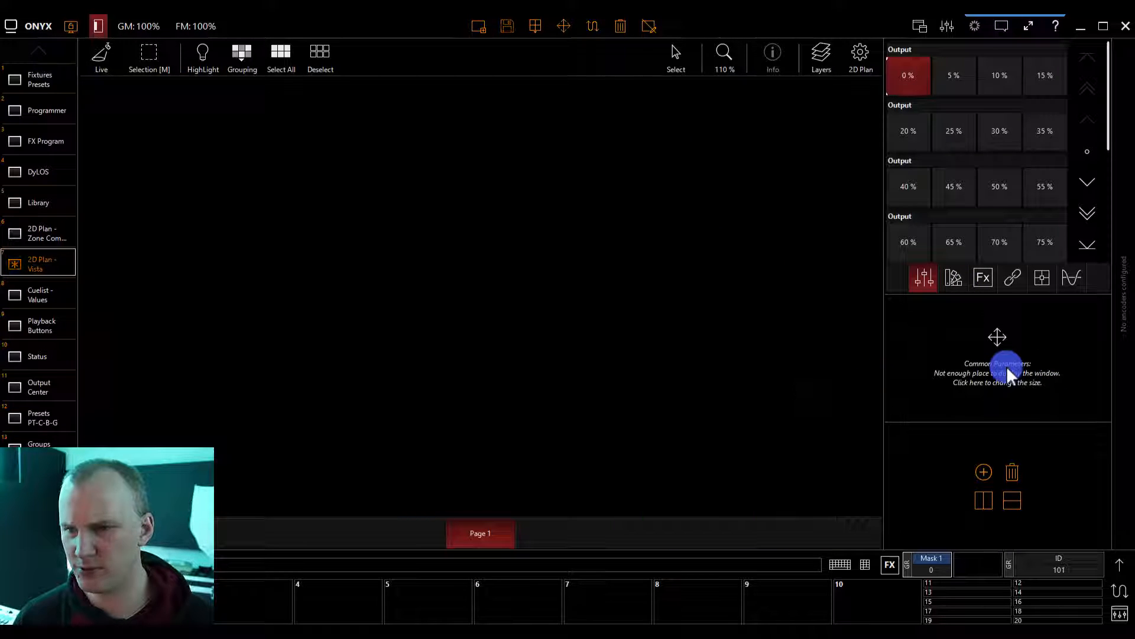
left_click(563, 26)
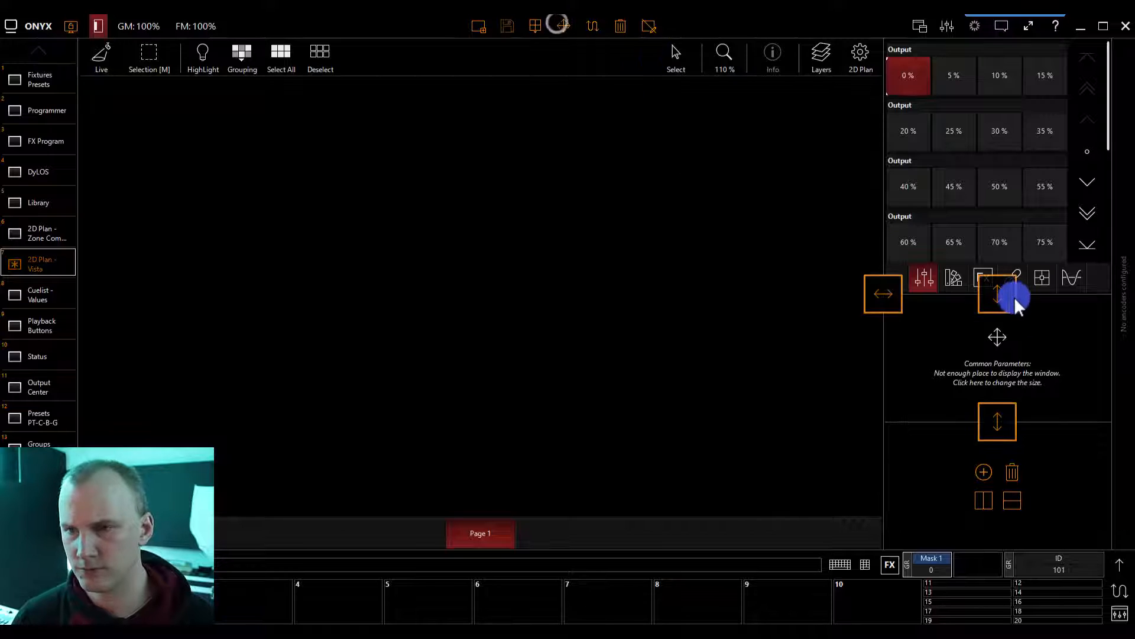
left_click_drag(1013, 297, 999, 250)
left_click_drag(1002, 420, 999, 473)
Add the general Presets window to the empty bottom frame below the two Common Parameters windows
left_click(983, 497)
left_click(568, 572)
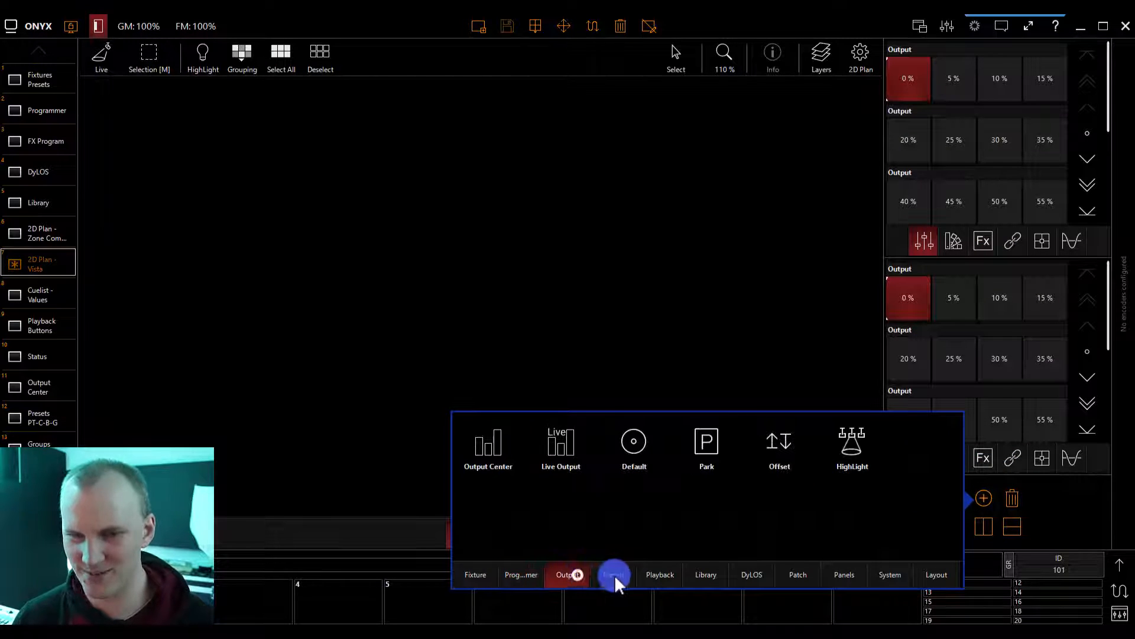
left_click(615, 573)
left_click(491, 441)
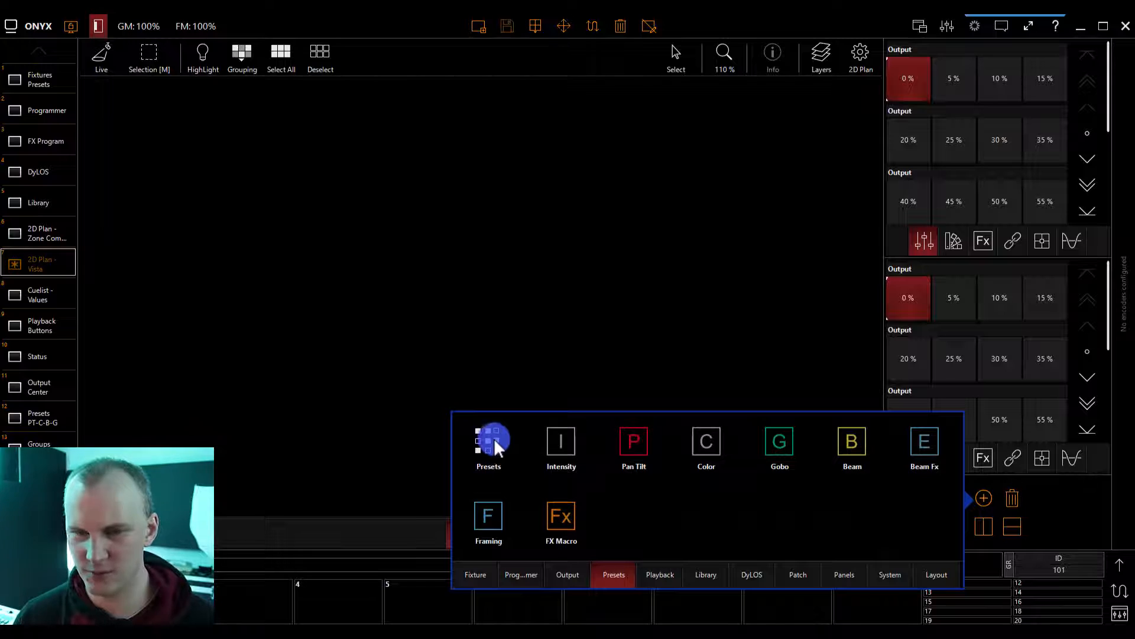
Turn off the toolbar of the new Presets window and set its font size to Small, keeping the navigation arrows at Default
left_click(1087, 506)
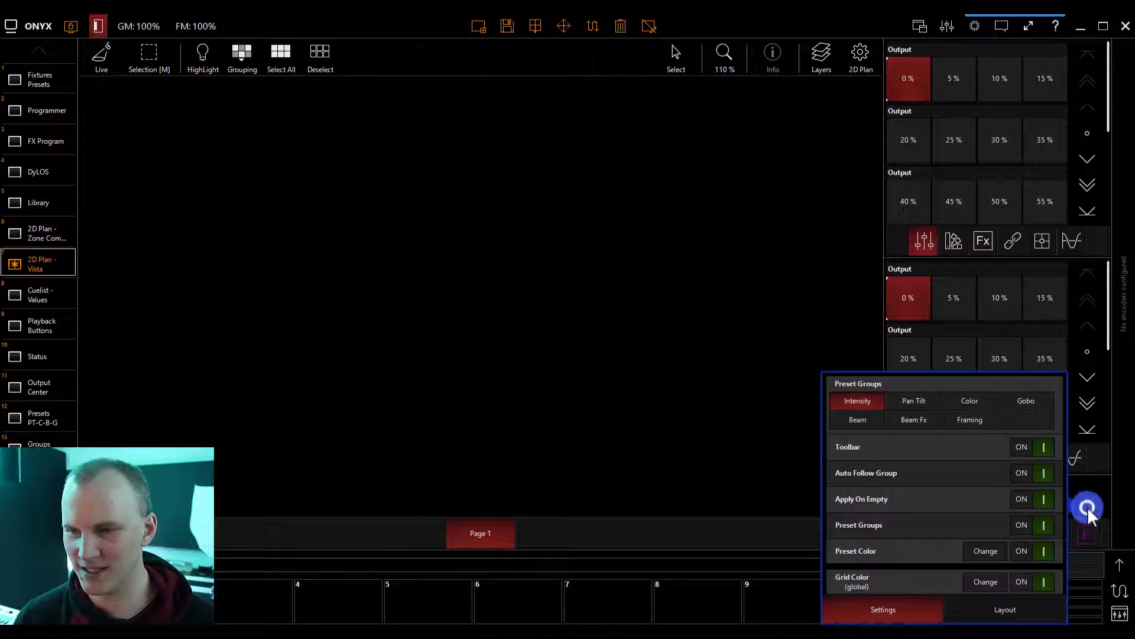
left_click(1025, 449)
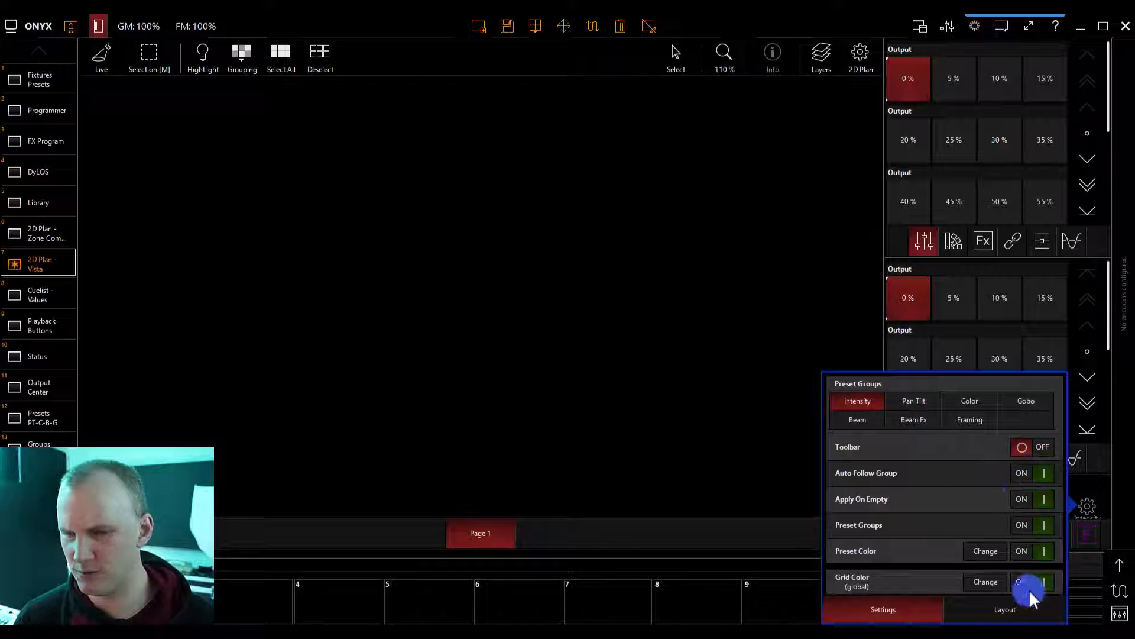
left_click(973, 606)
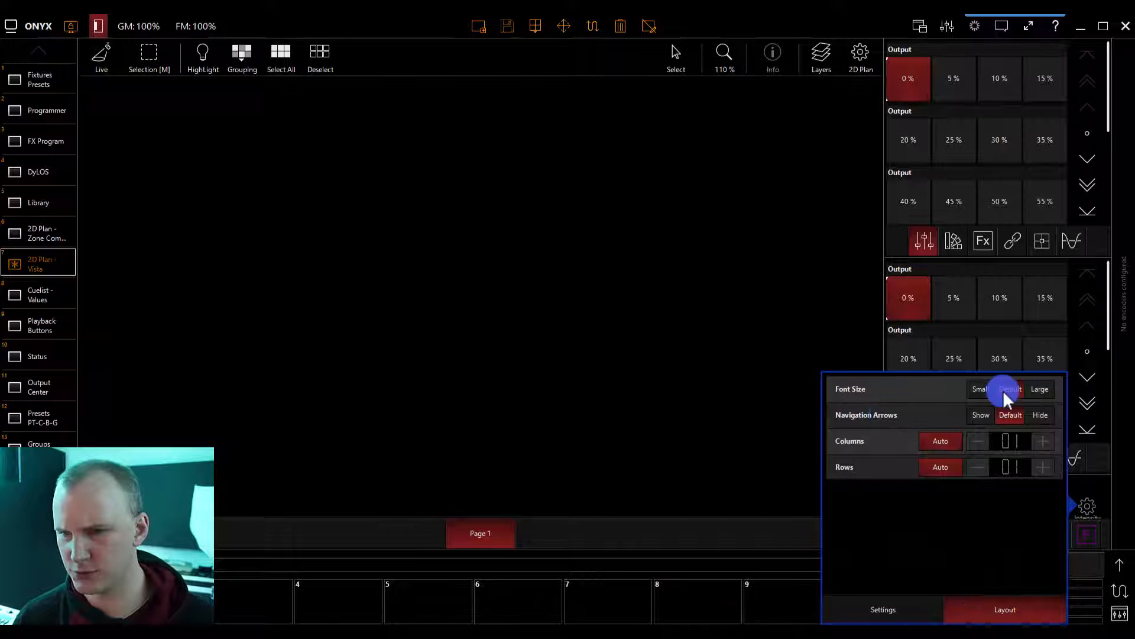
left_click(986, 388)
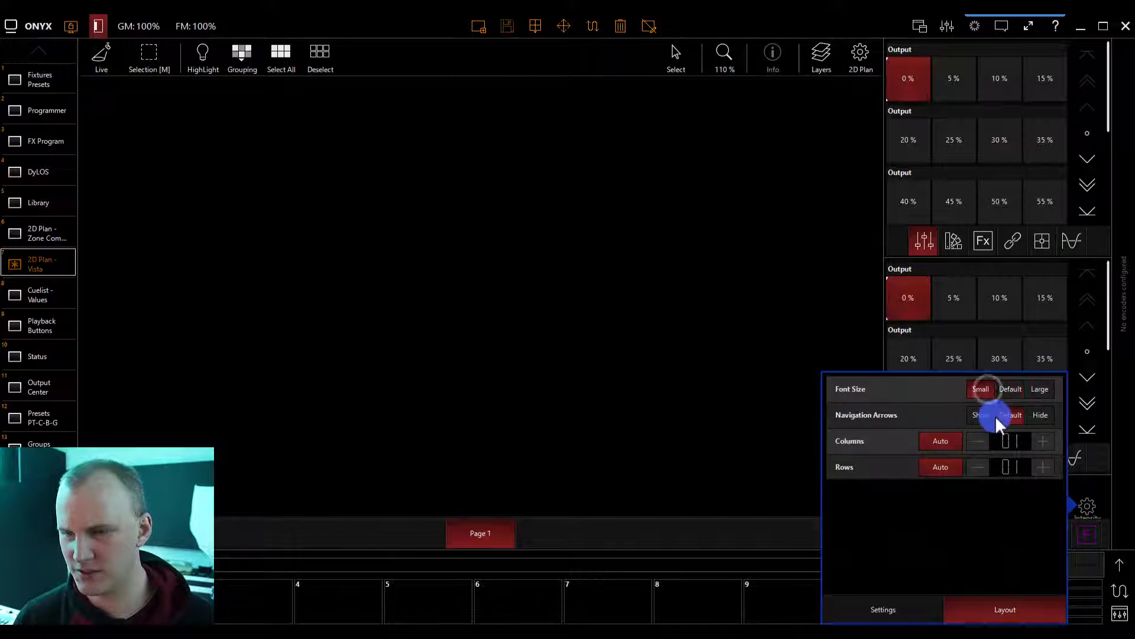
left_click(987, 416)
left_click(1010, 416)
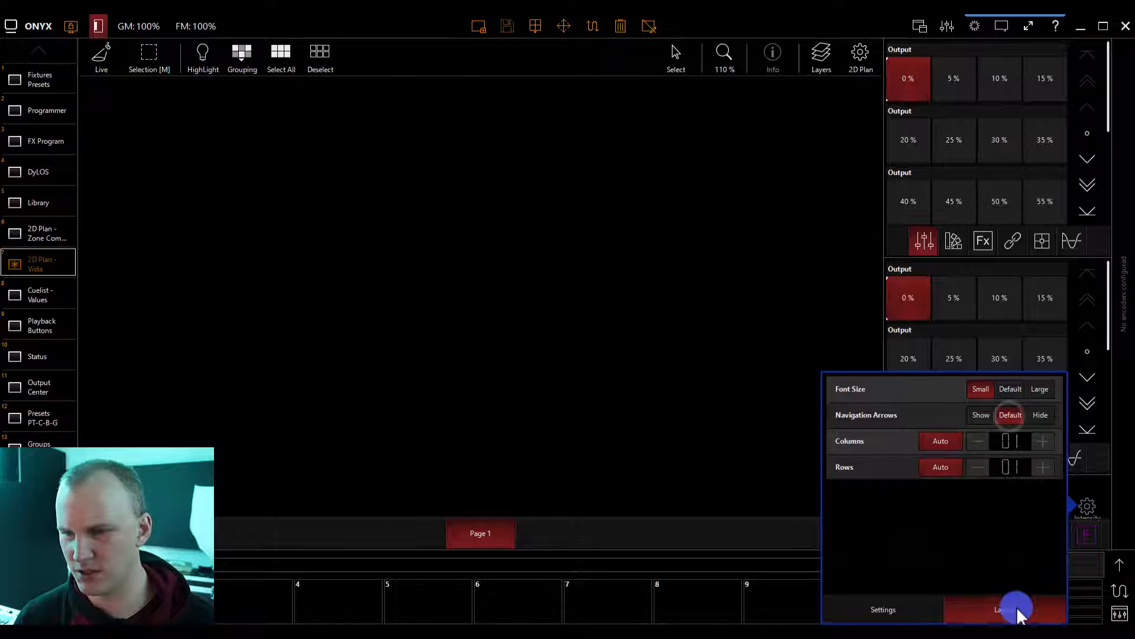
left_click(1087, 505)
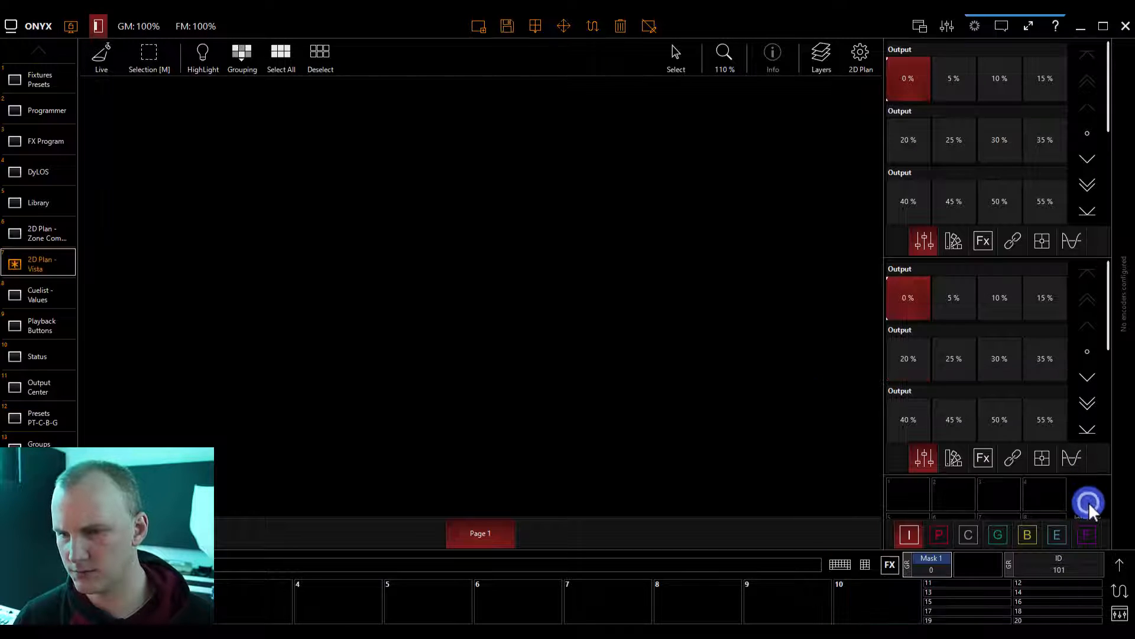
Cycle the Presets window through its preset groups back to Intensity, and switch the lower Common Parameters window to effects
left_click(938, 532)
left_click(983, 531)
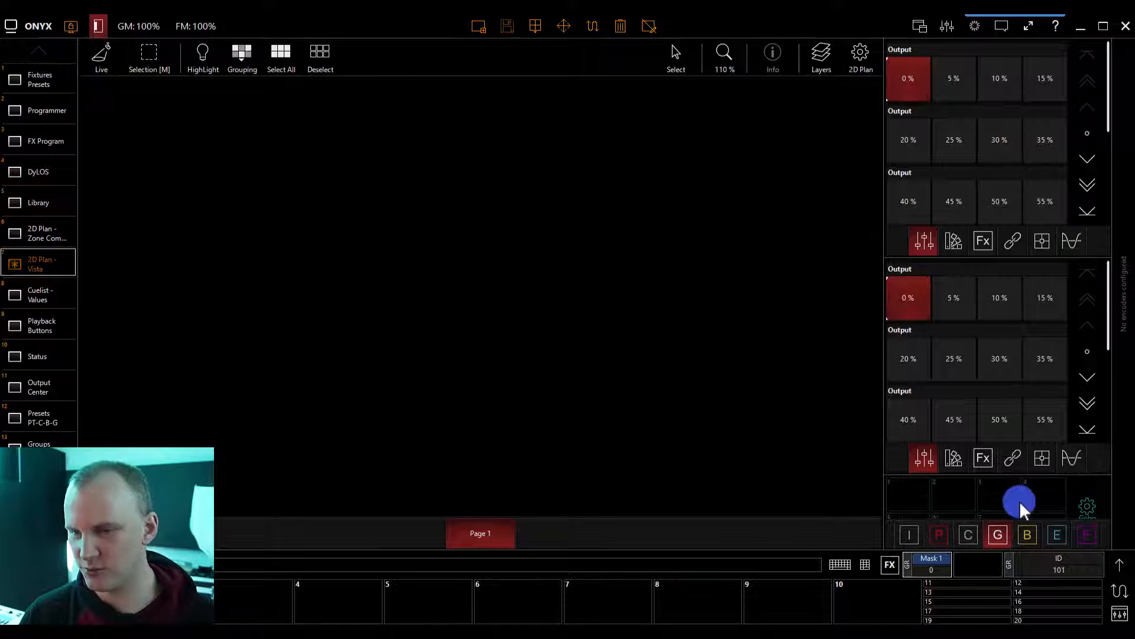
left_click(1028, 533)
left_click(1058, 533)
left_click(914, 534)
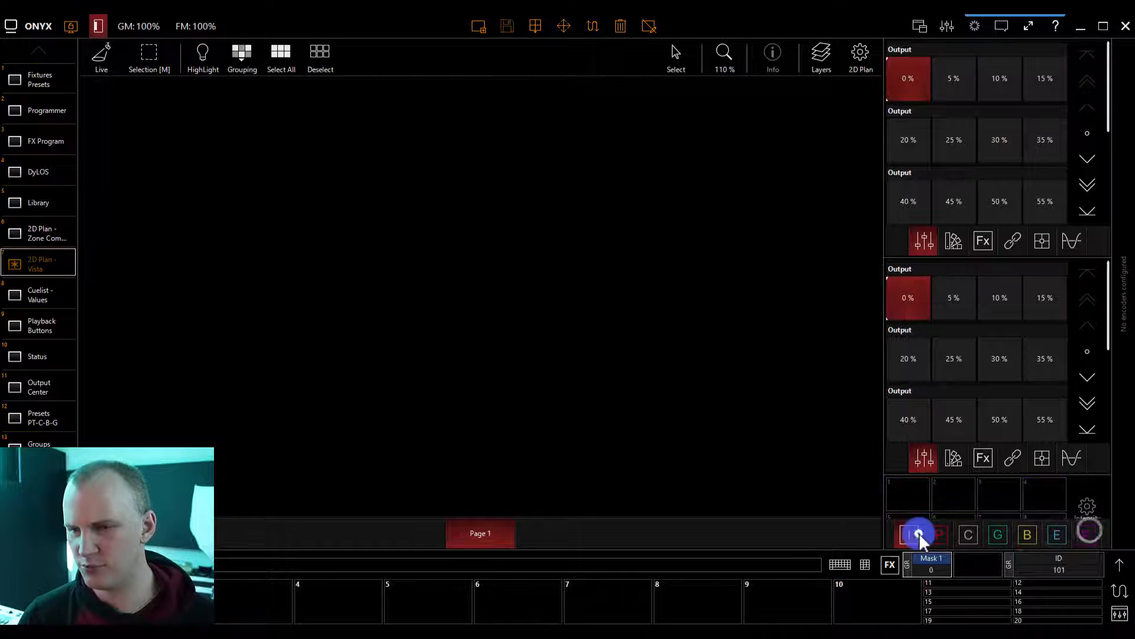
left_click(959, 457)
left_click(981, 457)
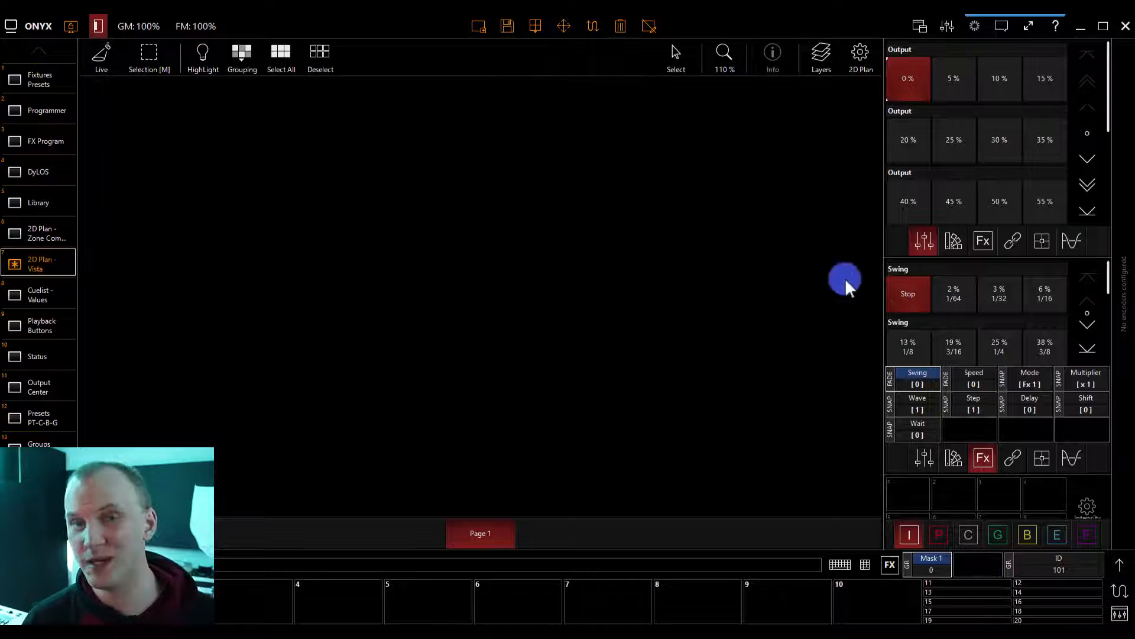
Overwrite the stored "2D Plan - Vista" view for the Internal right screen with this layout and exit view editing
left_click(505, 26)
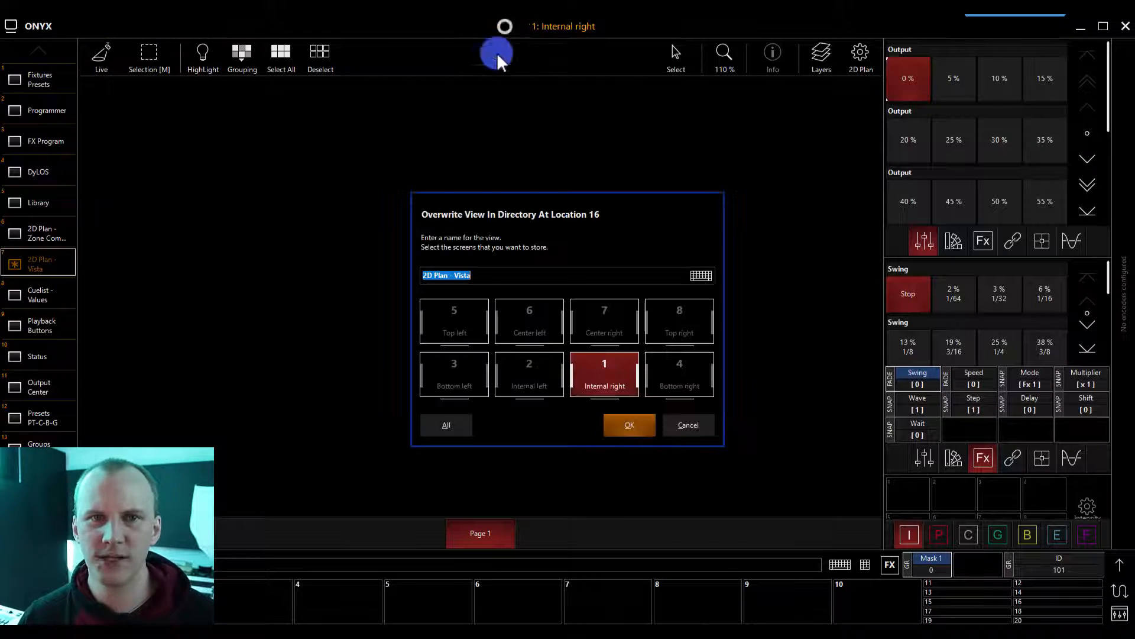
left_click(629, 429)
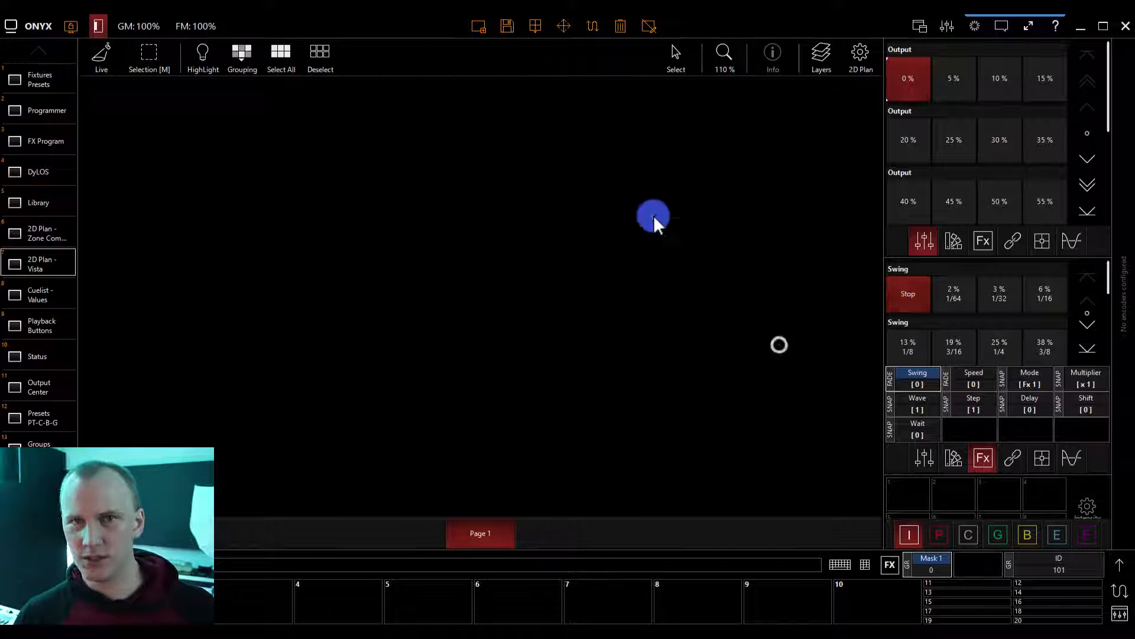
left_click(71, 23)
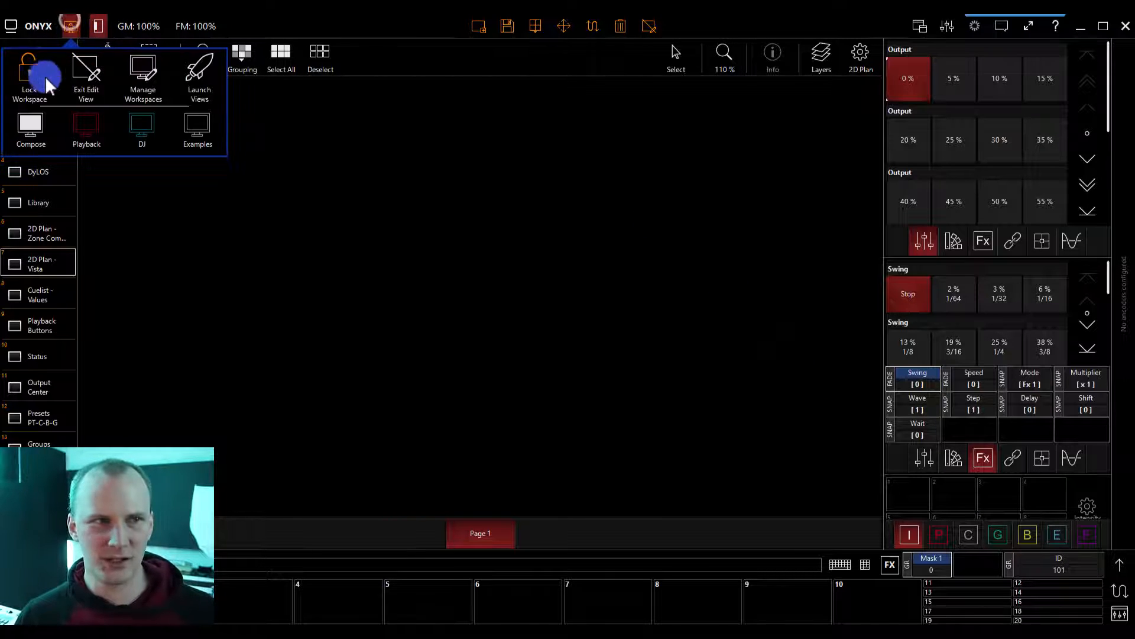
left_click(73, 22)
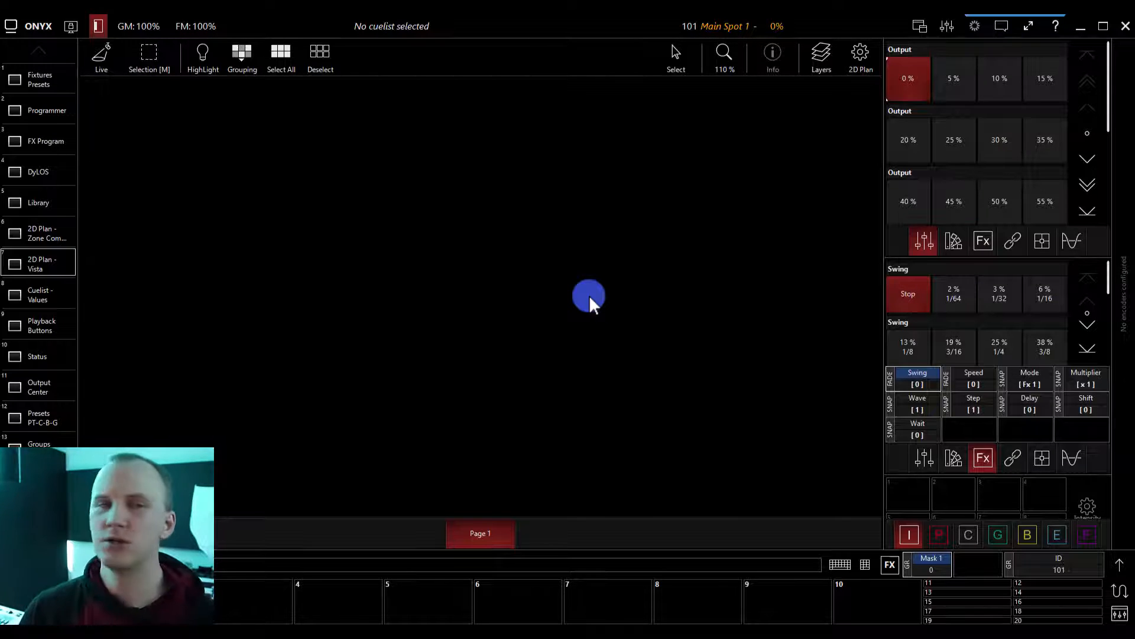
In the Fixtures Presets view, deselect Main Spot 1 and select all Artiste DaVinci Standard fixtures through their automatic group
left_click(33, 82)
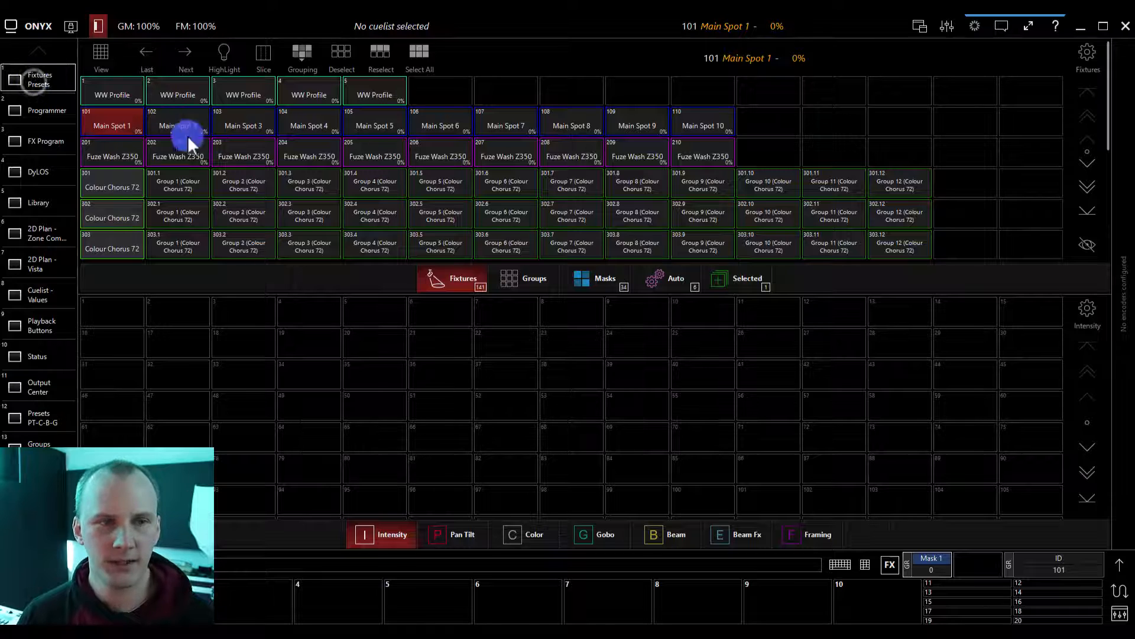
left_click(109, 126)
left_click(533, 282)
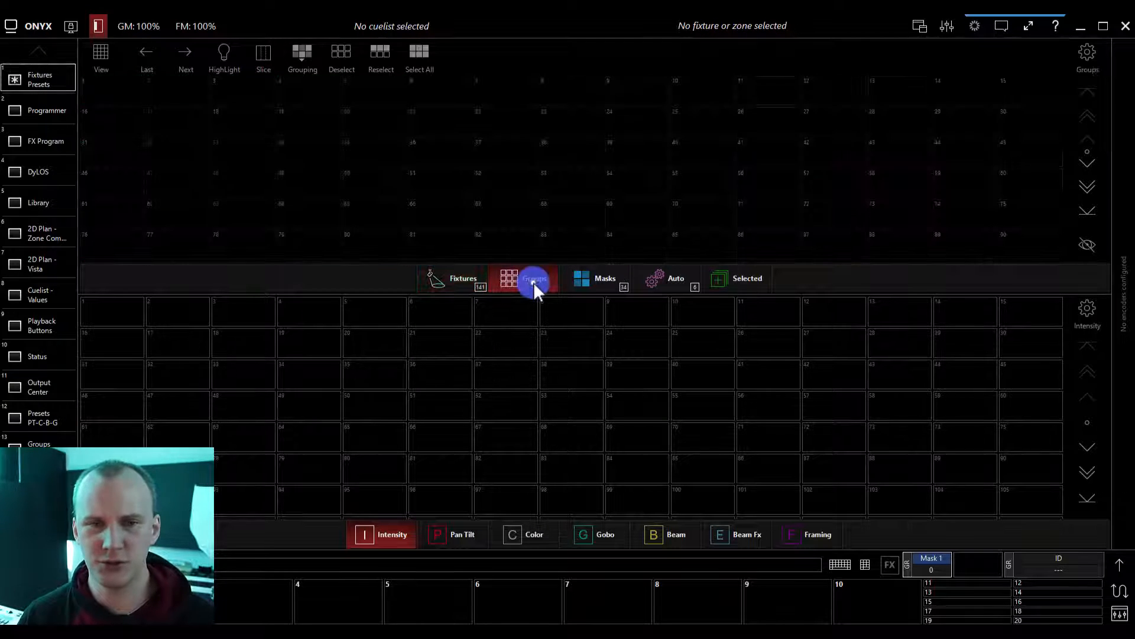
left_click(683, 278)
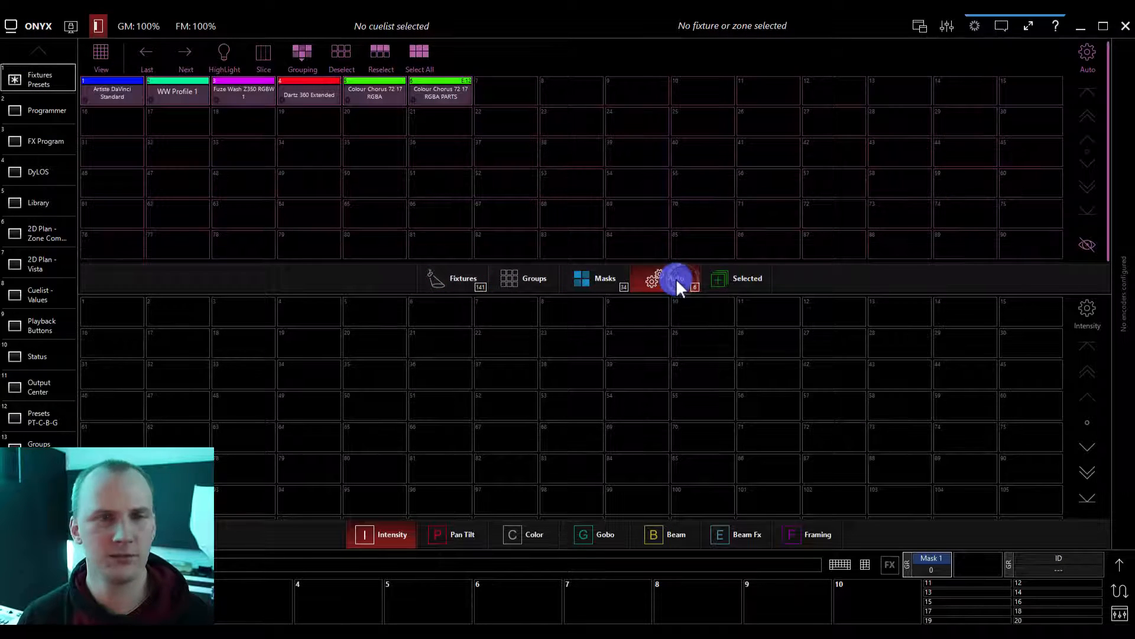
left_click(127, 91)
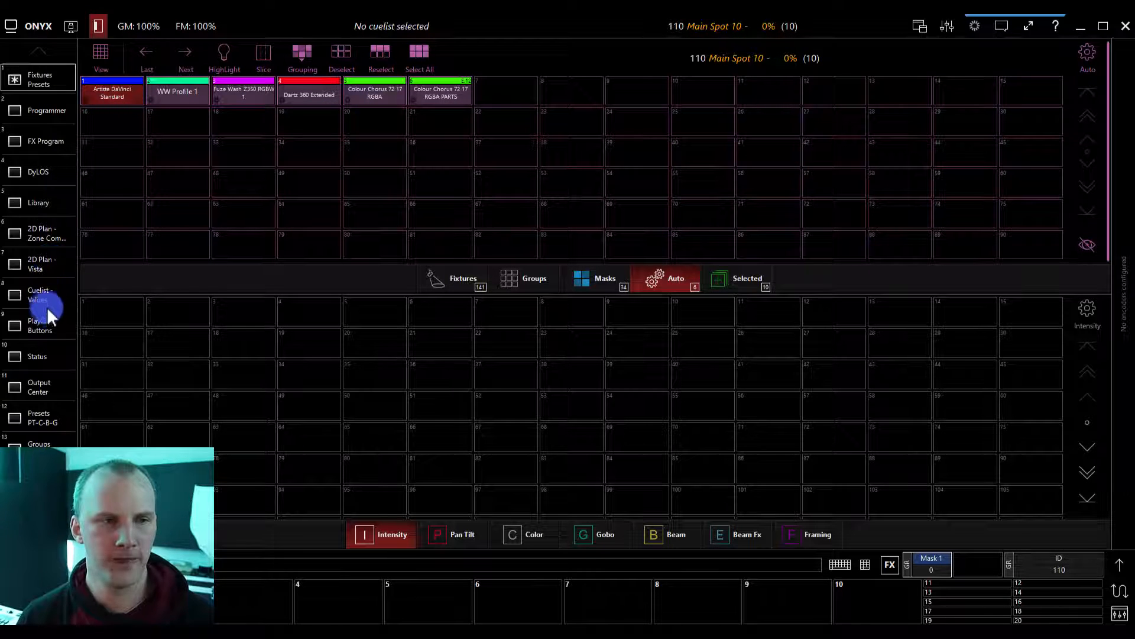
Return to the 2D Plan - Vista view and switch the 2D plan from live to edit mode
left_click(51, 266)
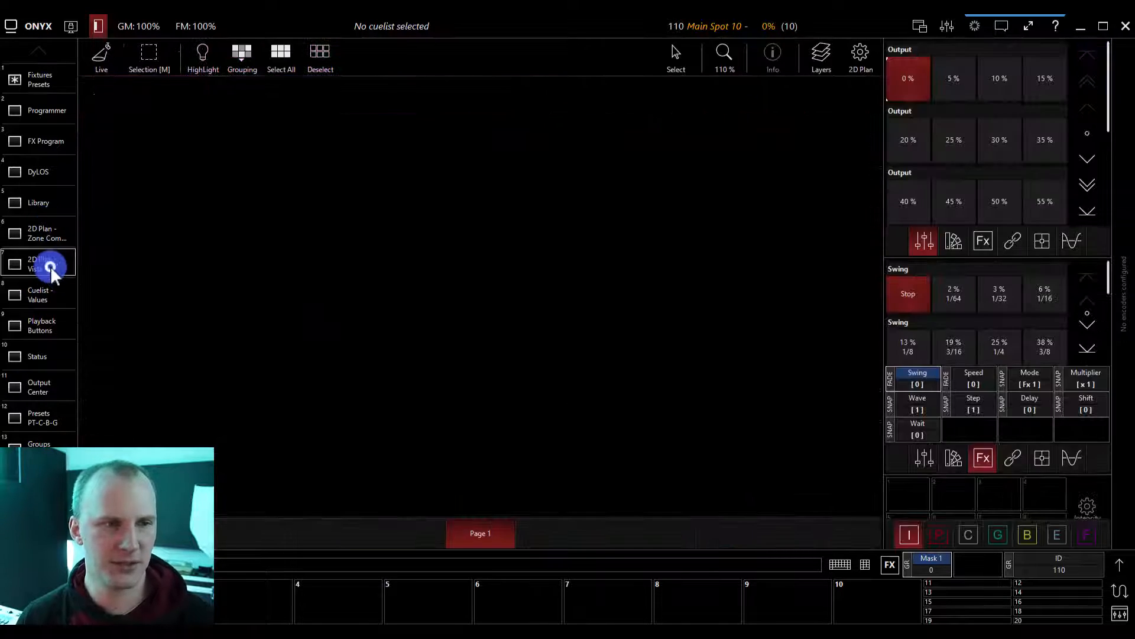
left_click(91, 66)
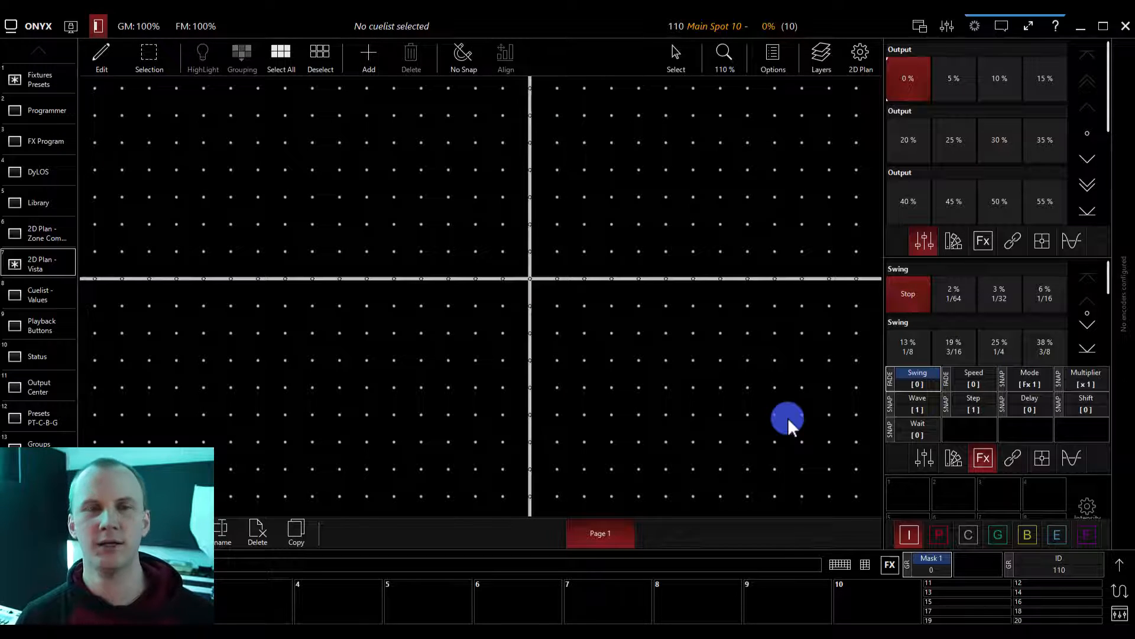
left_click(100, 51)
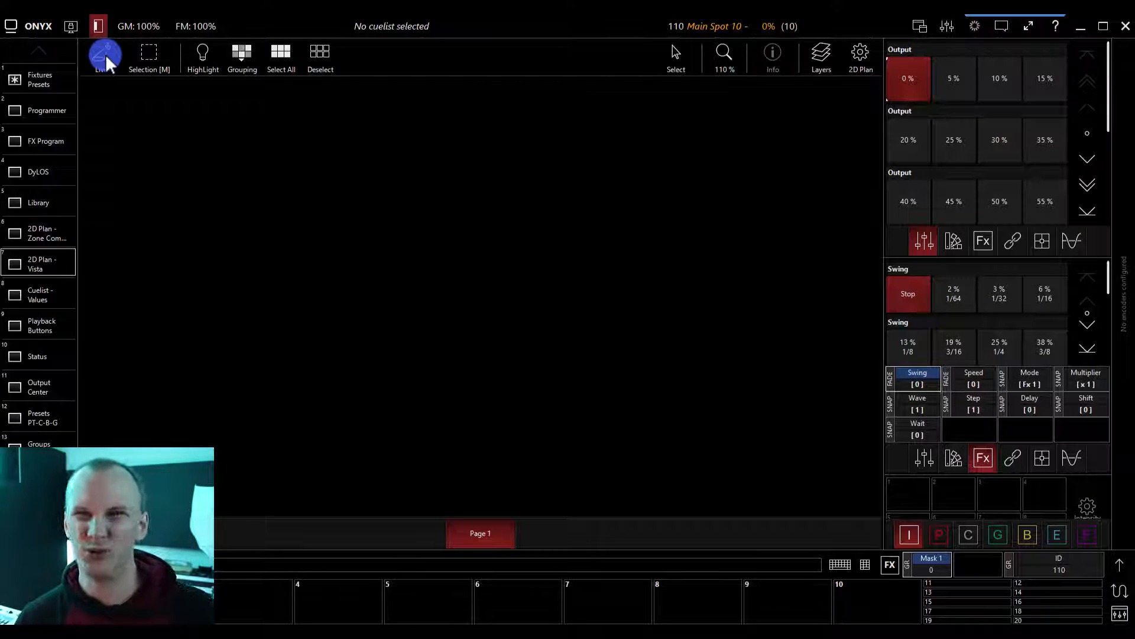
left_click(105, 55)
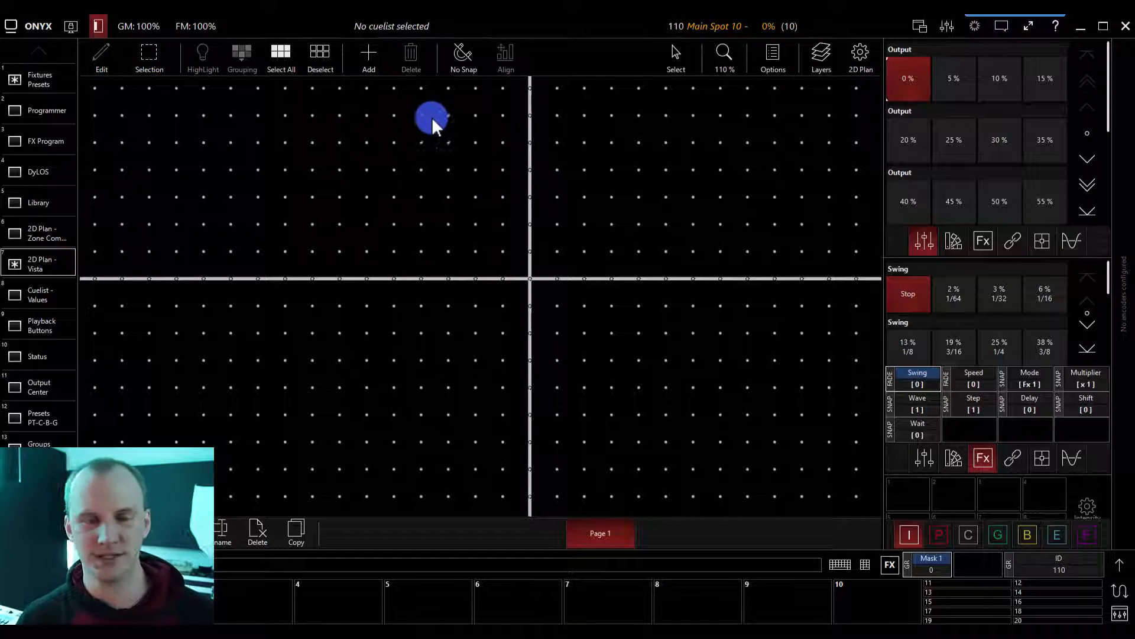
Examine the options for adding fixtures to the plan, comparing the line and grid add modes
left_click(369, 55)
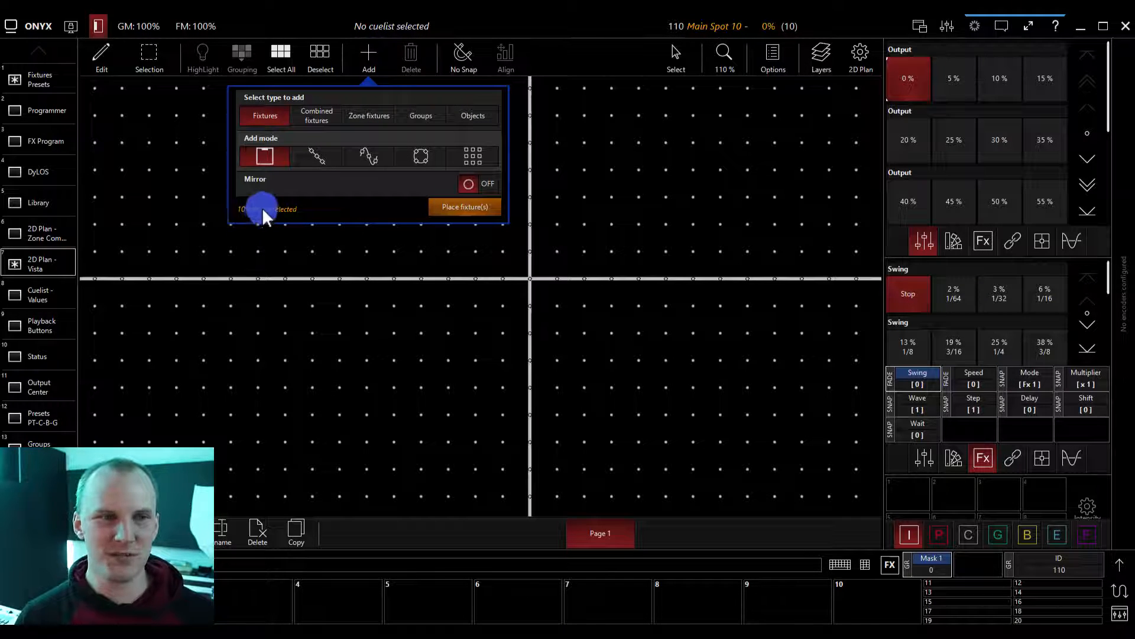
left_click(303, 155)
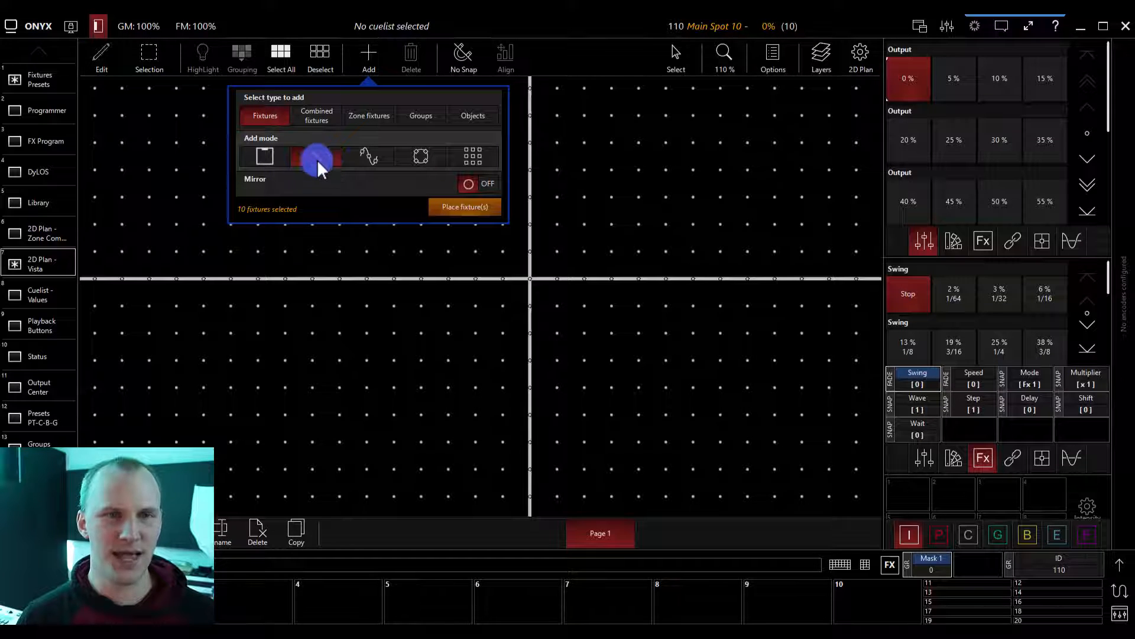
left_click(470, 214)
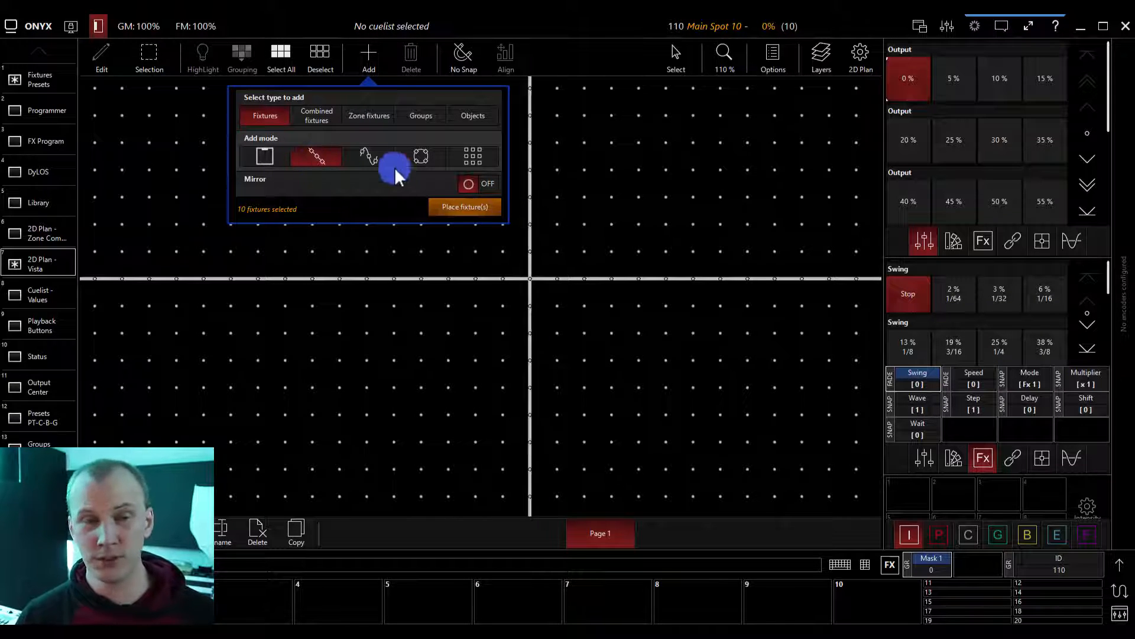
left_click(377, 159)
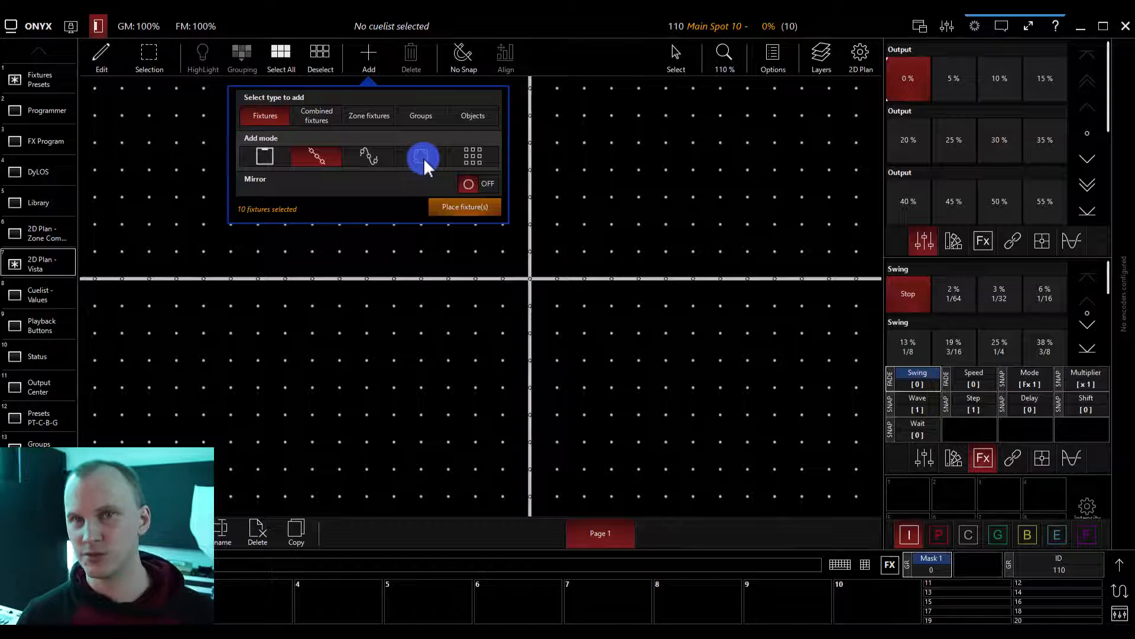
left_click(398, 154)
left_click(485, 154)
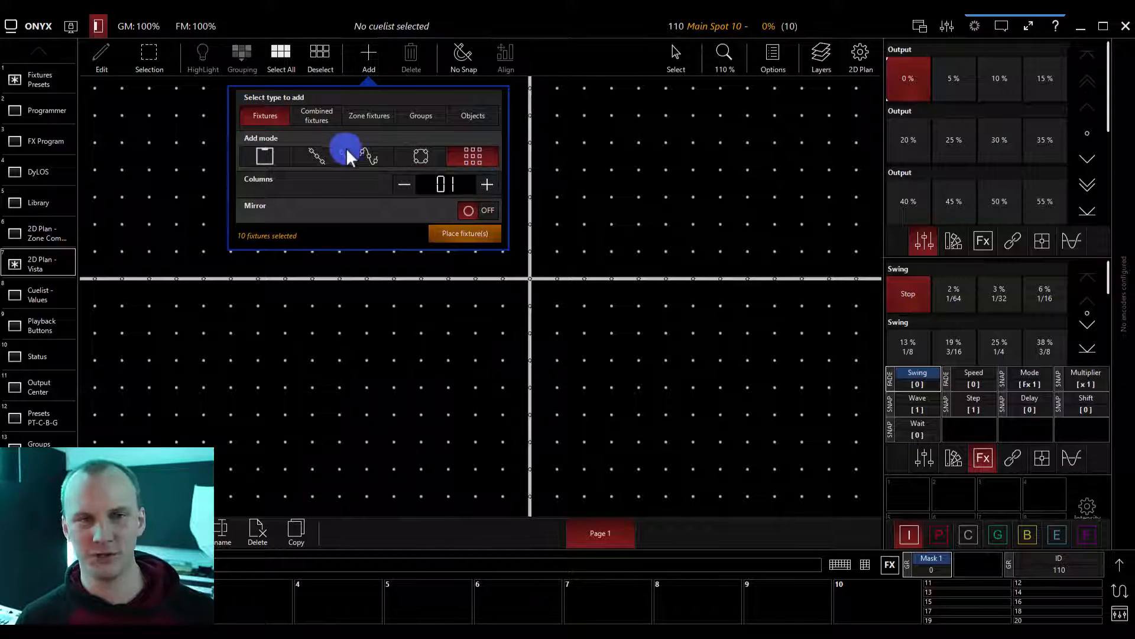
Place the selected fixtures 101 to 110 in line add mode along a horizontal row across the plan's upper half
left_click(309, 155)
left_click(453, 207)
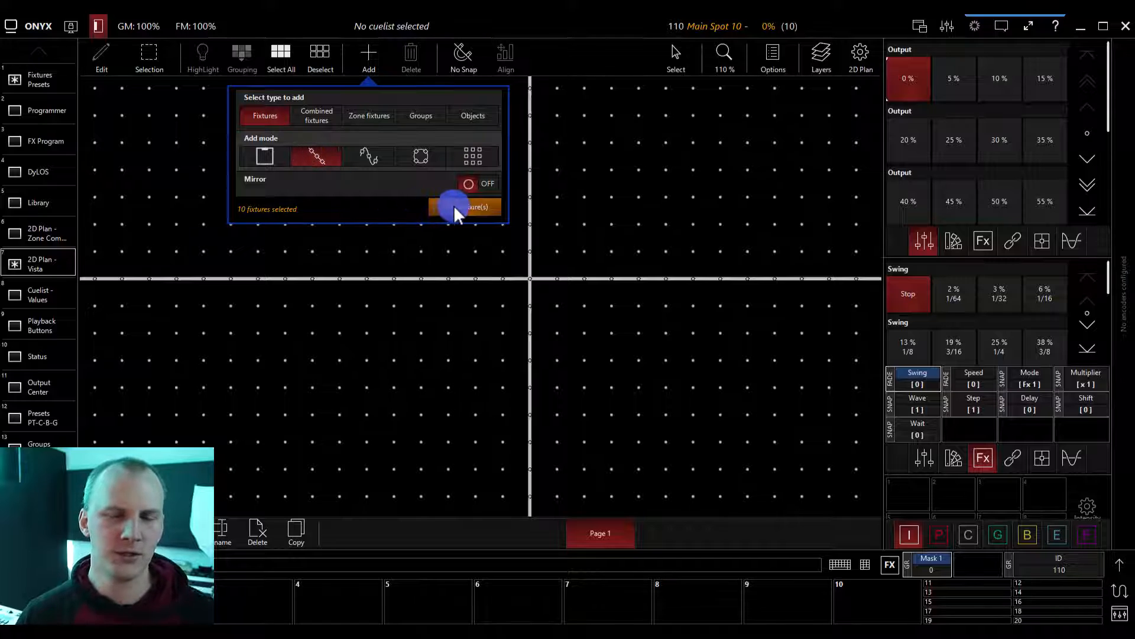
left_click(455, 206)
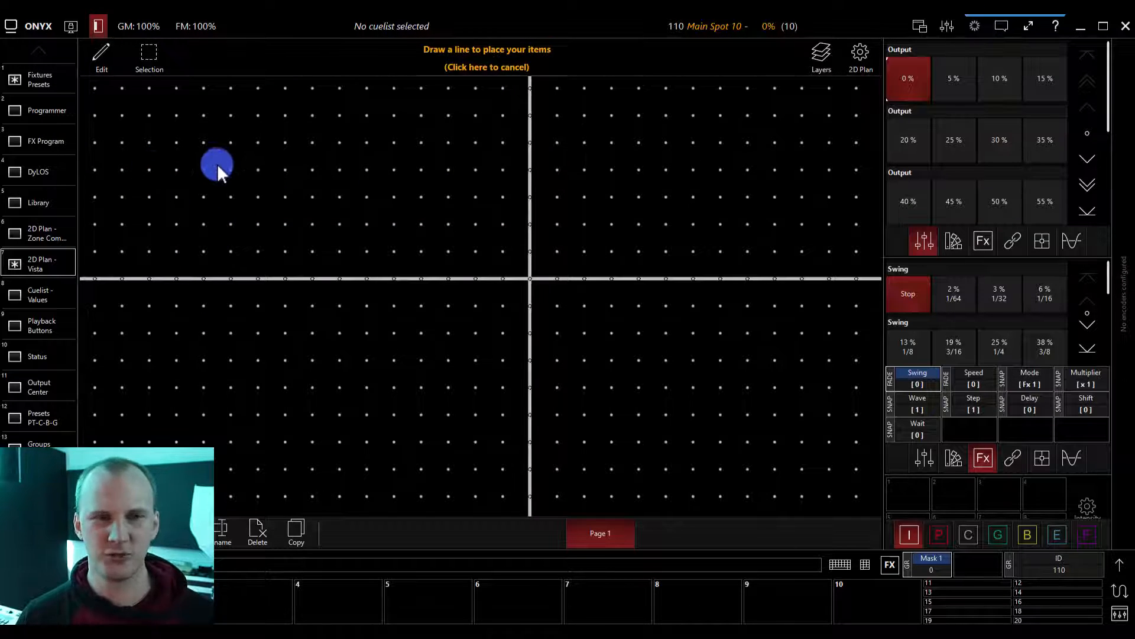
scroll(215, 167, "down", 2)
scroll(619, 332, "down", 2)
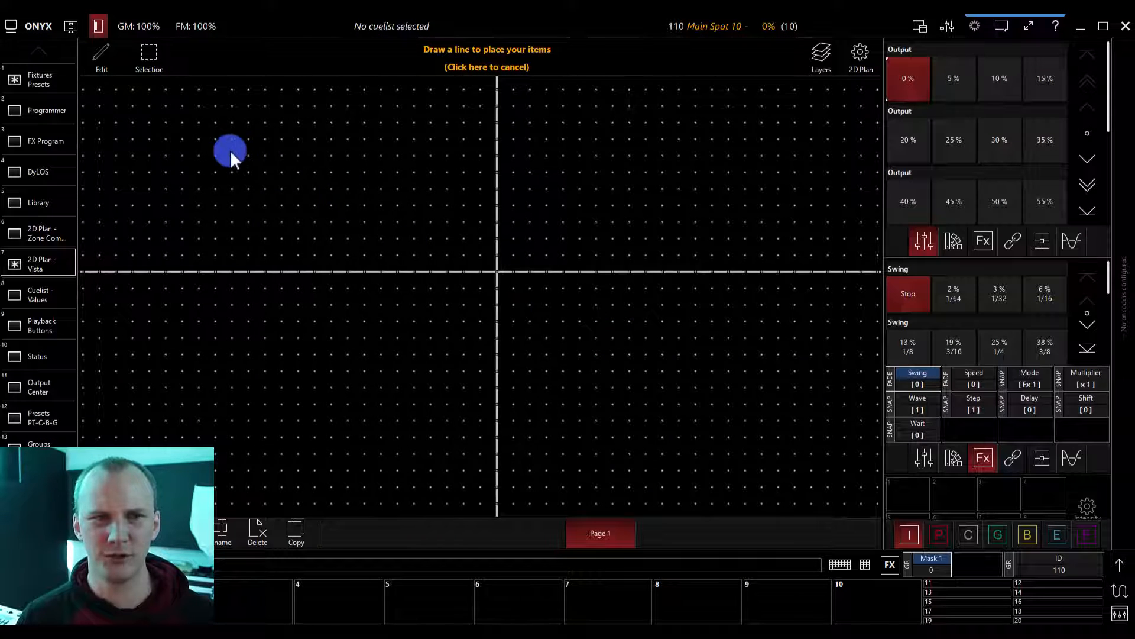
left_click_drag(230, 150, 705, 152)
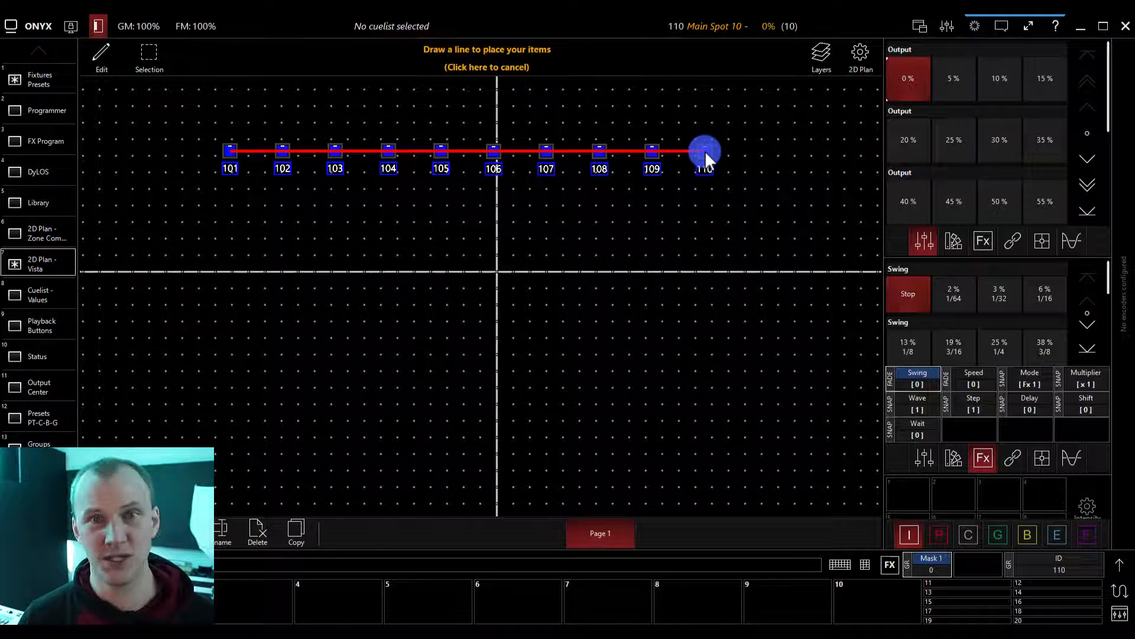
left_click(705, 150)
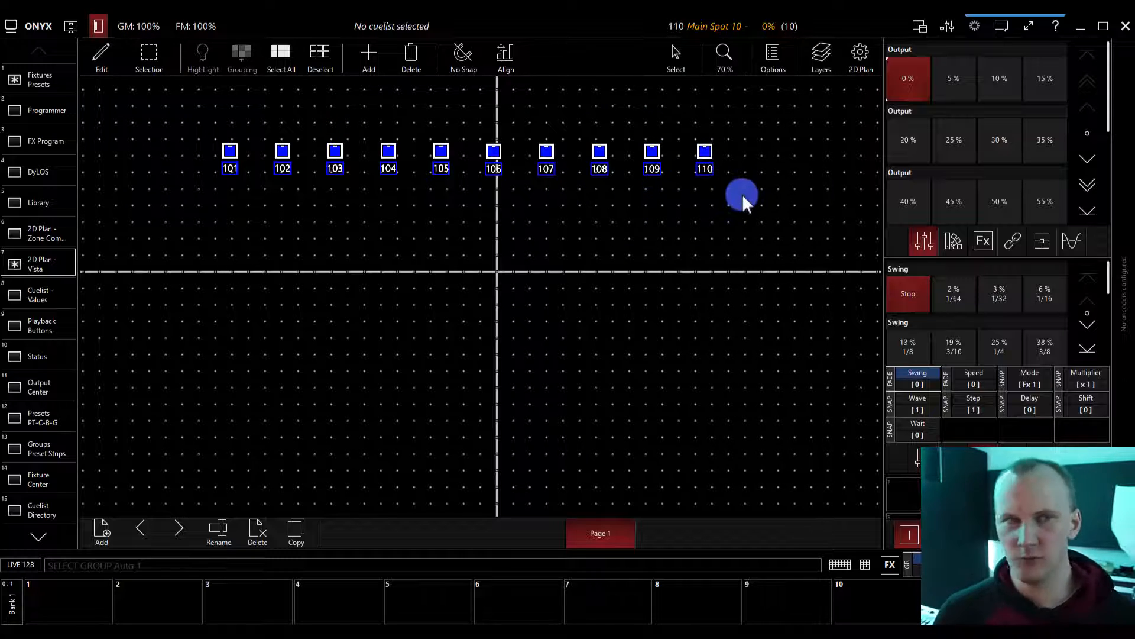
In the Fixtures Presets view, deselect the Artiste DaVinci fixtures and select the WW Profile 1 automatic group
left_click(34, 73)
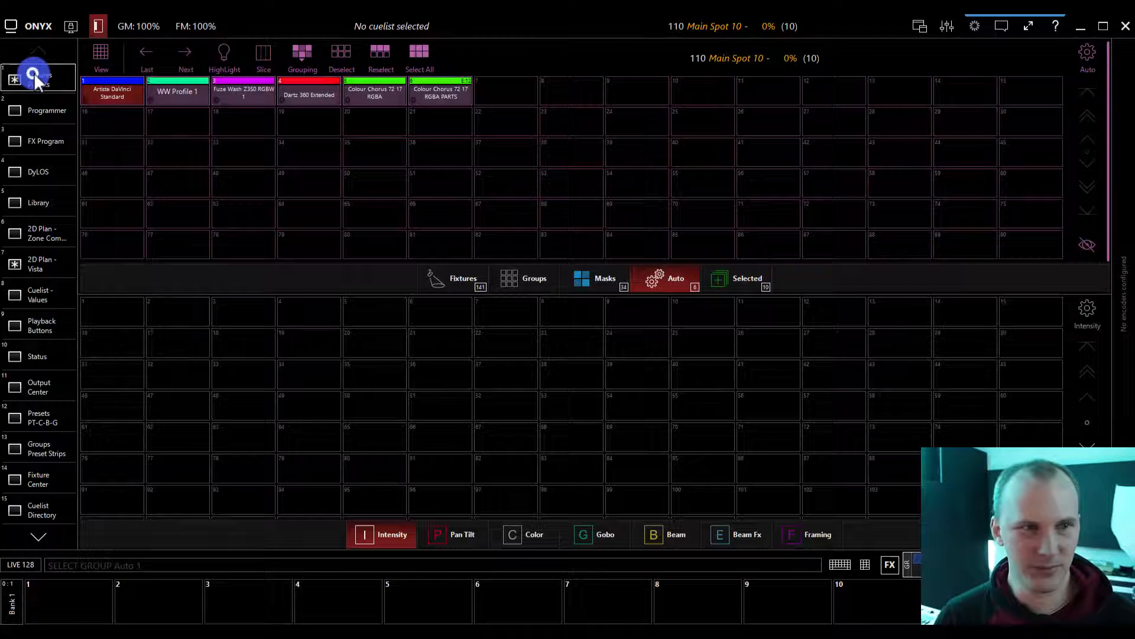
left_click(119, 97)
left_click(194, 91)
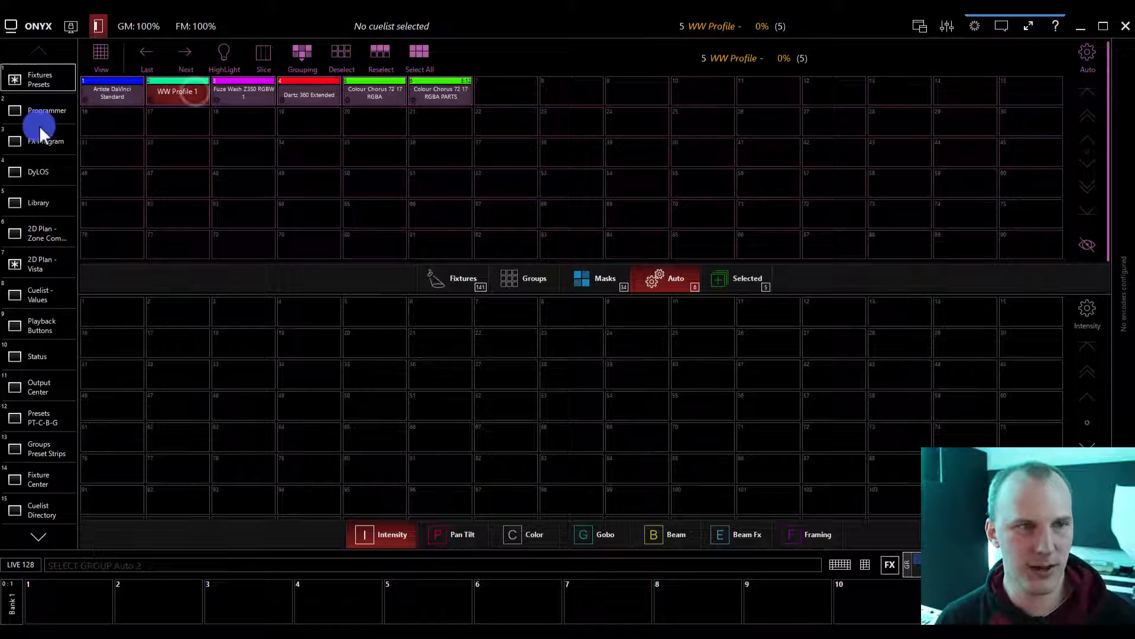
Place the selected WW Profile fixtures 1 to 5 on the Vista 2D plan in line add mode along a horizontal row across the lower half
left_click(37, 272)
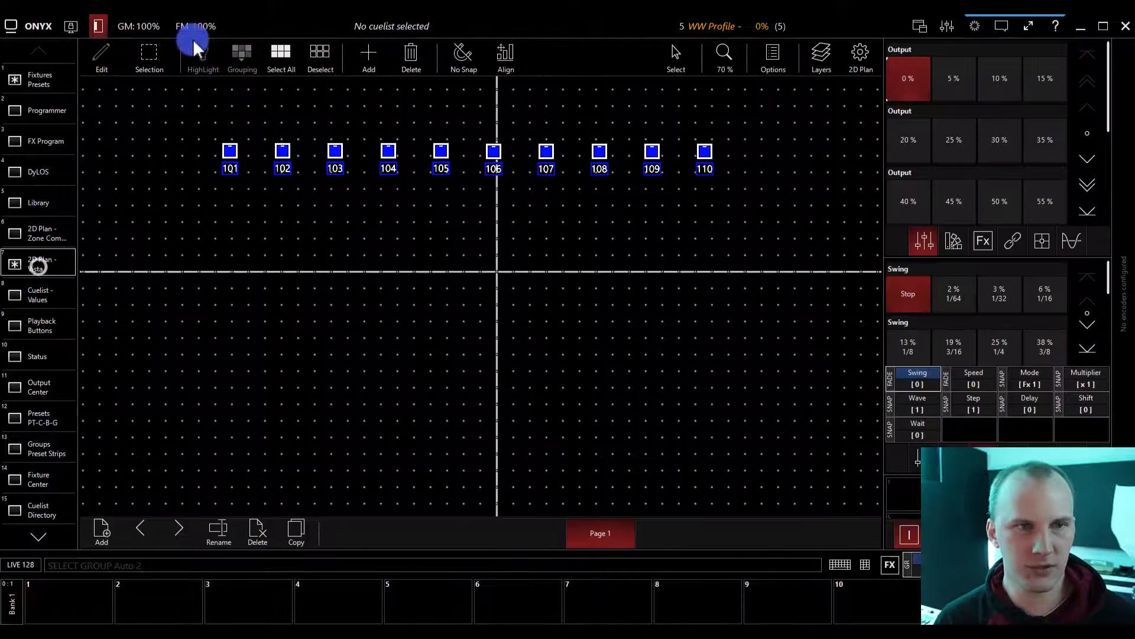
left_click(367, 52)
left_click(323, 156)
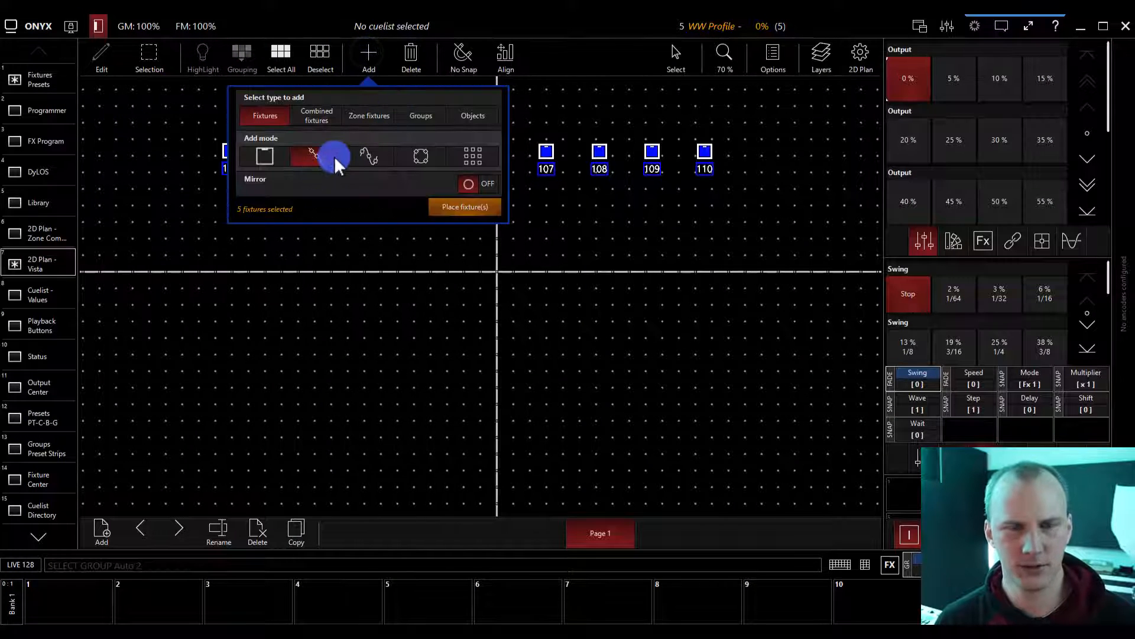
left_click(435, 202)
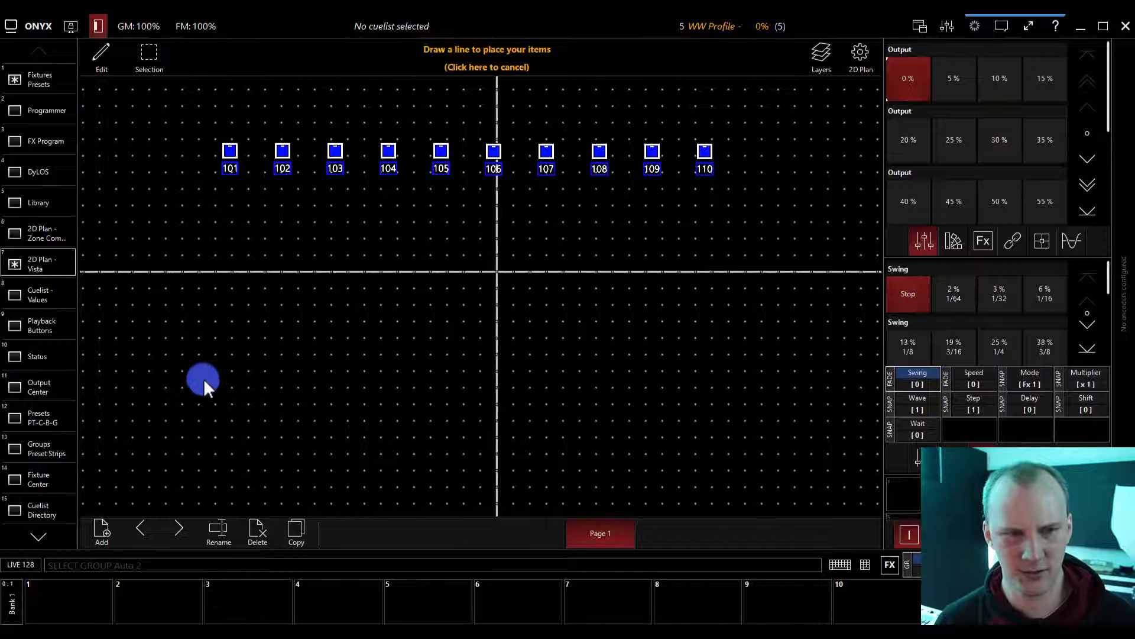
mouse_move(199, 381)
left_mouse_down()
mouse_move(579, 372)
mouse_move(747, 384)
mouse_move(735, 382)
left_mouse_up()
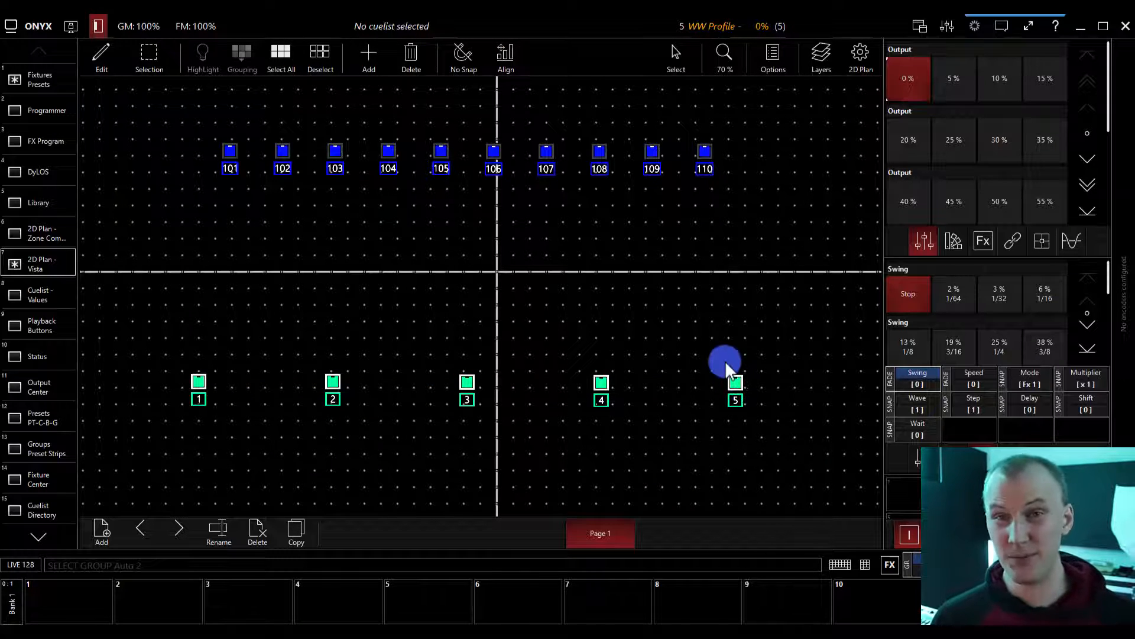
Offset fixture 4 slightly above and fixture 2 slightly below the WW Profile row
left_click(725, 360)
left_click_drag(547, 343, 602, 361)
left_click_drag(334, 379, 335, 387)
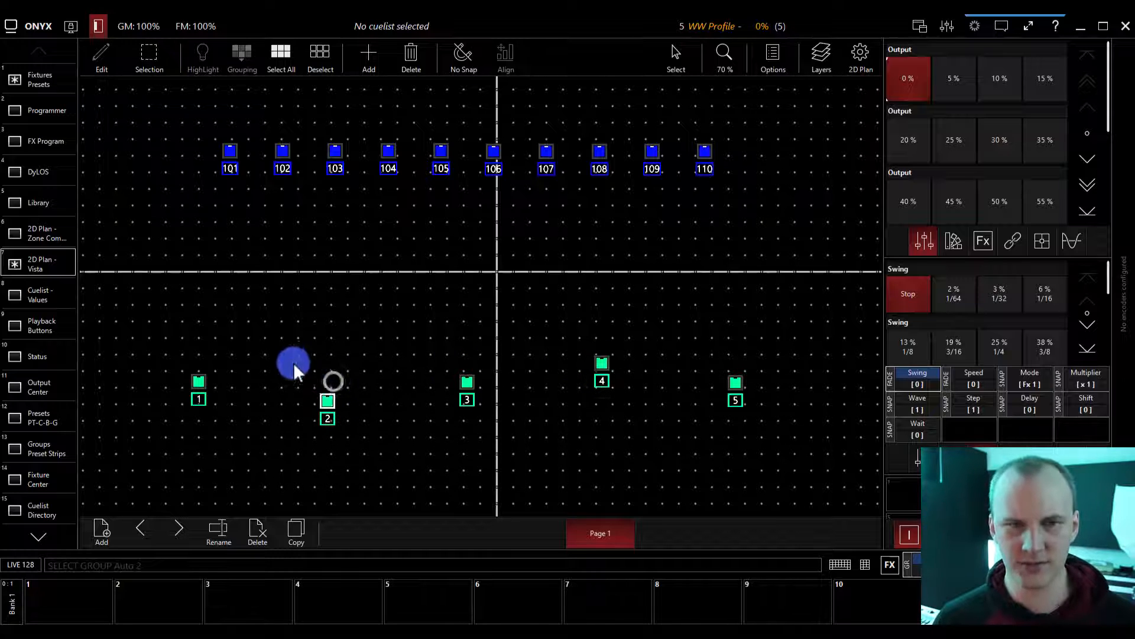
left_click(293, 362)
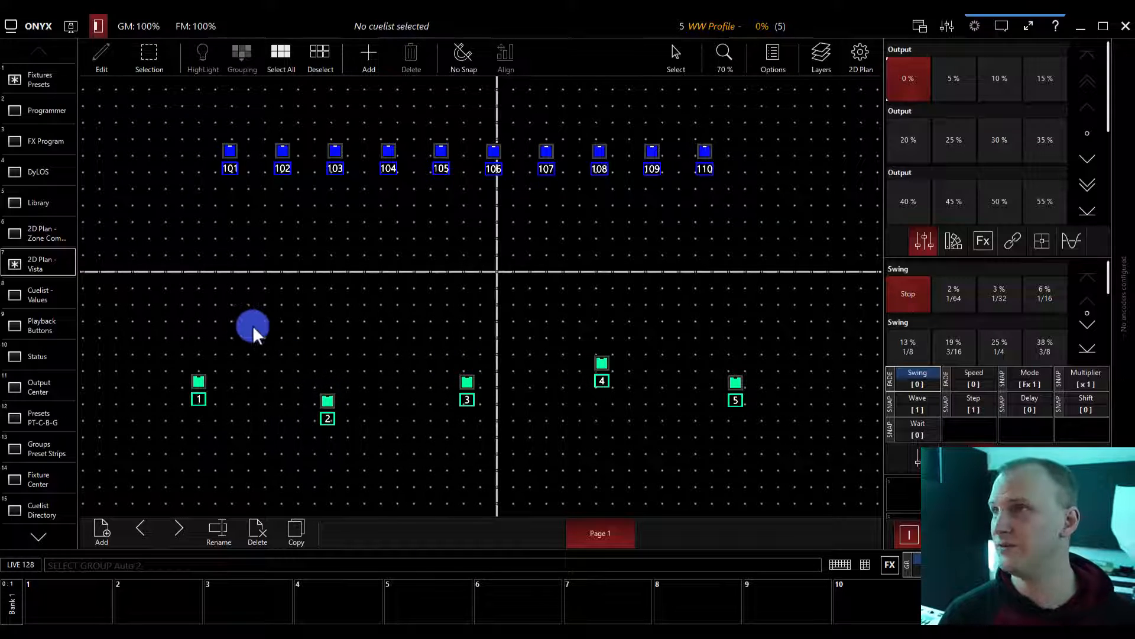
Select fixtures 1 to 5, align them to the bottom and spread them evenly in the horizontal direction
left_click_drag(143, 336, 788, 466)
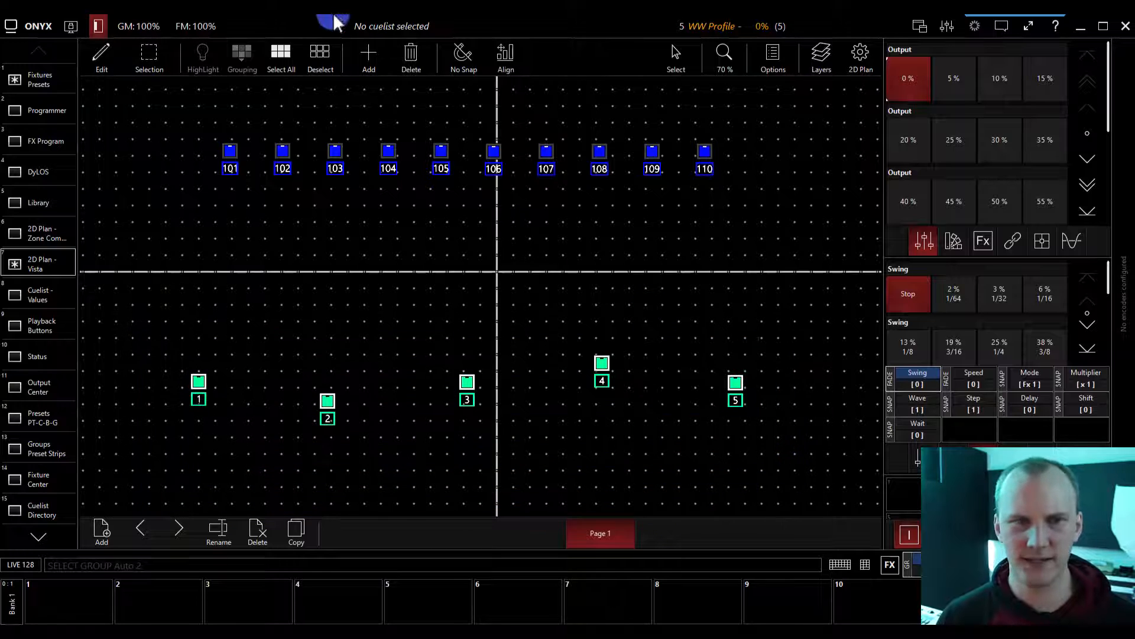
left_click(360, 58)
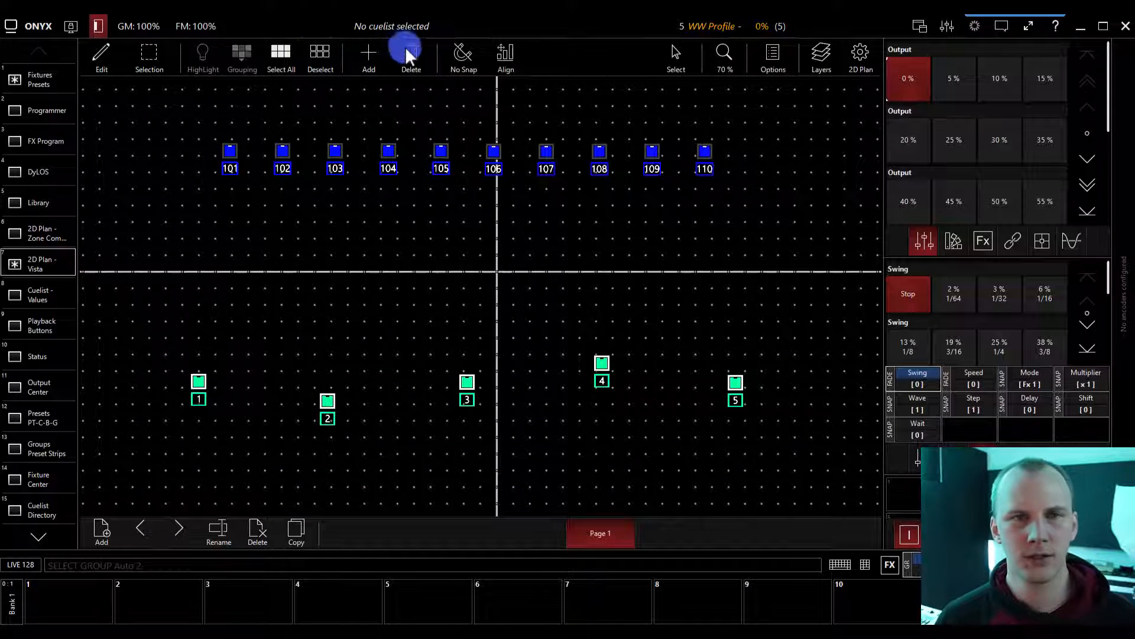
left_click(507, 58)
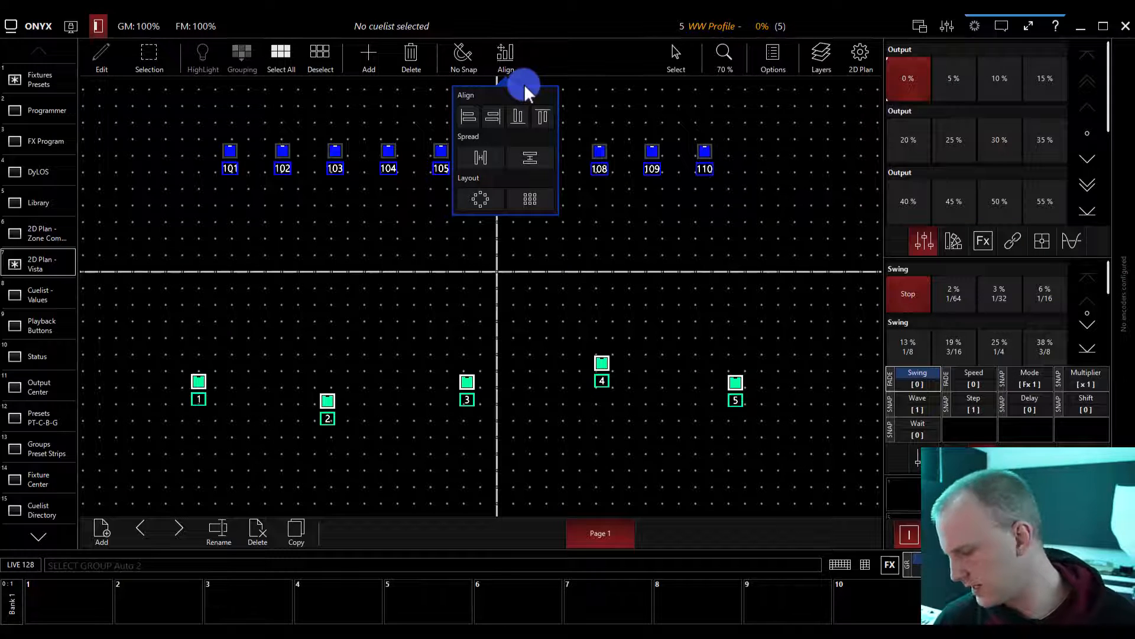
left_click(519, 116)
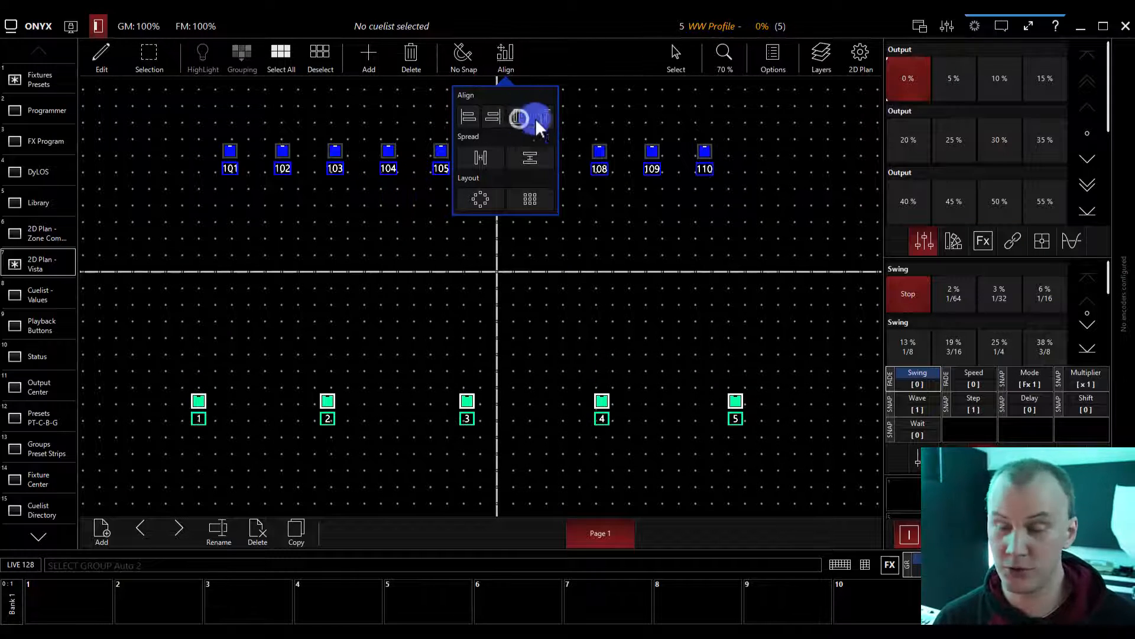
left_click(480, 158)
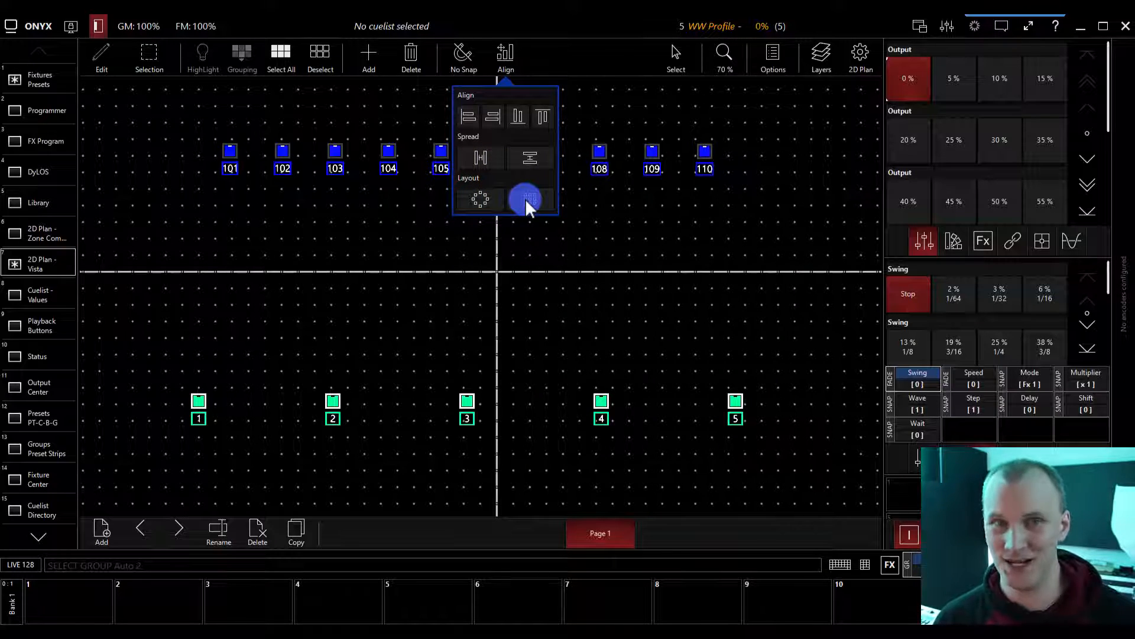
left_click(630, 233)
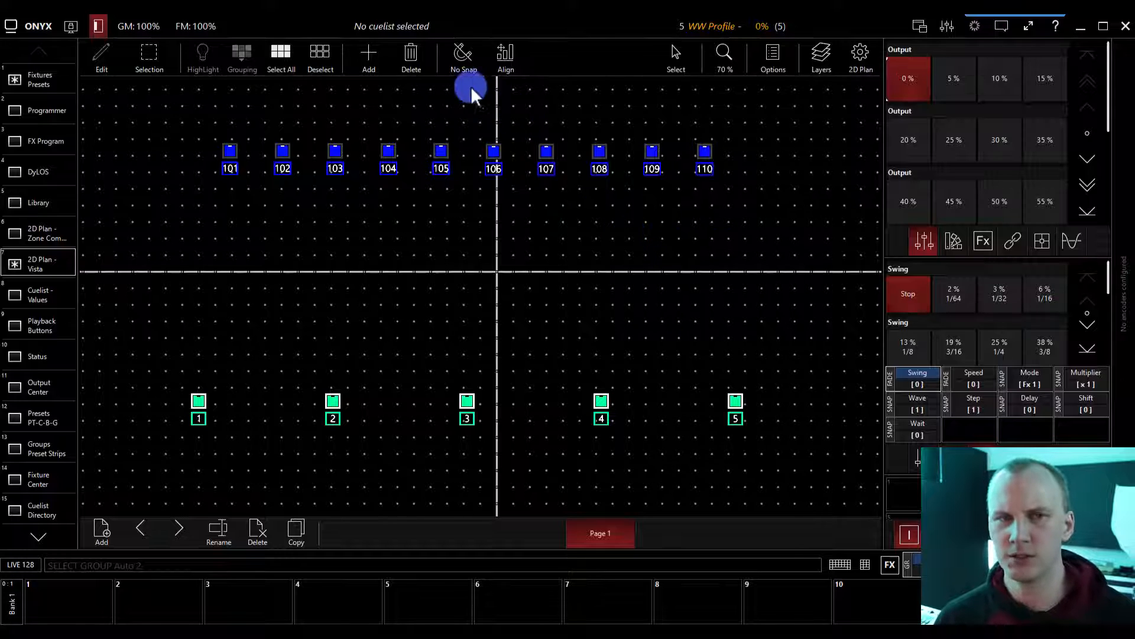
left_click(459, 57)
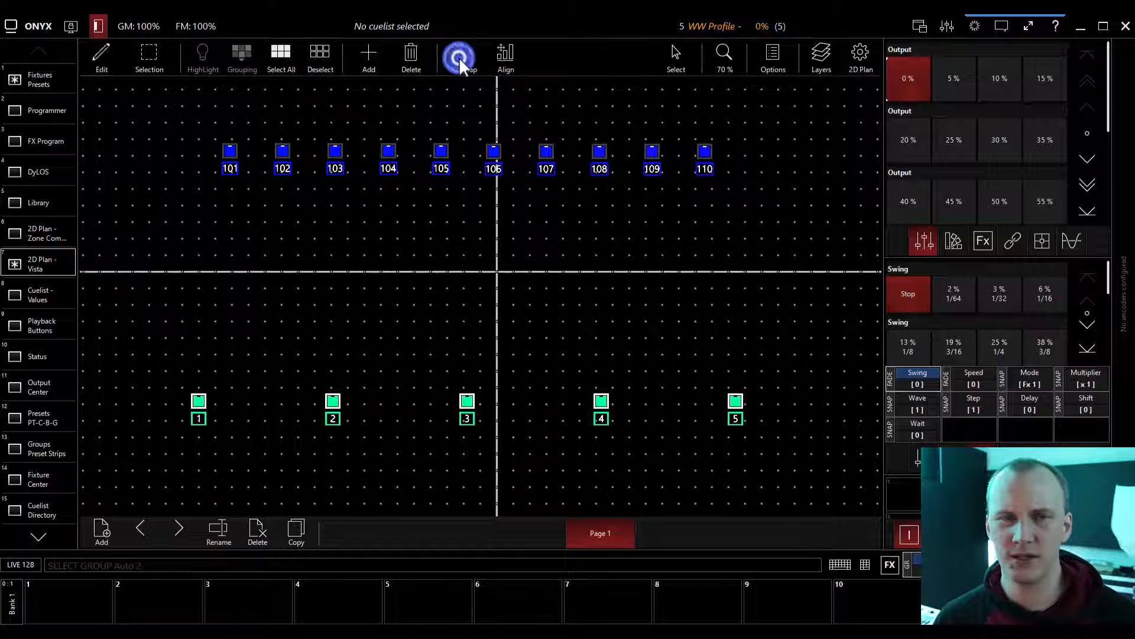
left_click(719, 66)
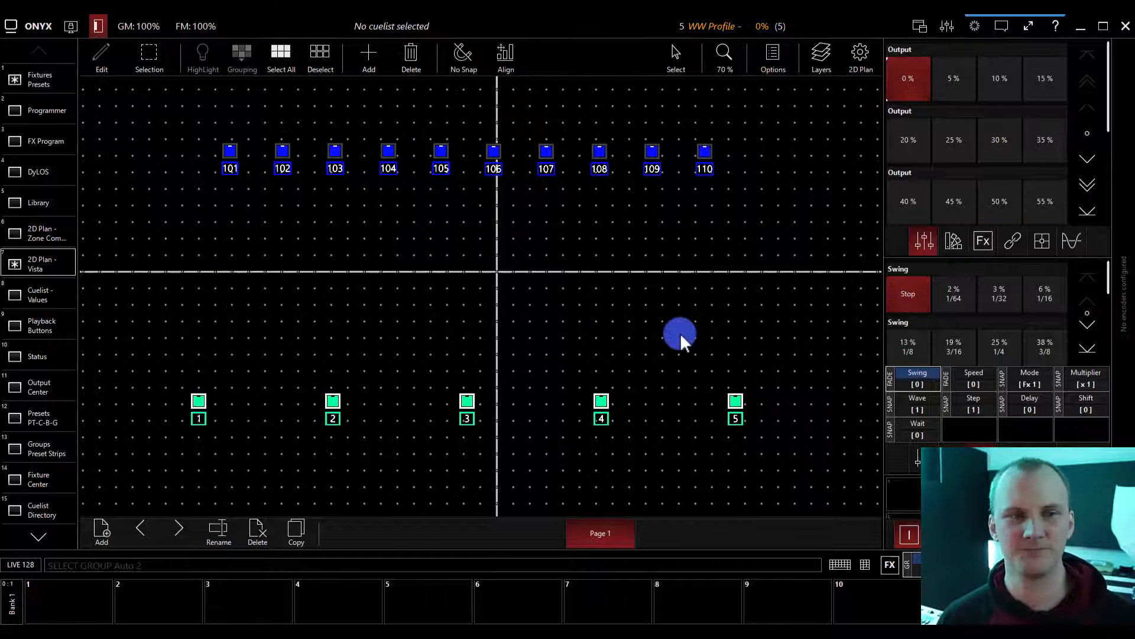
left_click(680, 332)
In the Fixtures Presets view, select the Fuze Wash Z350 automatic group and deselect WW Profile 1
left_click(50, 83)
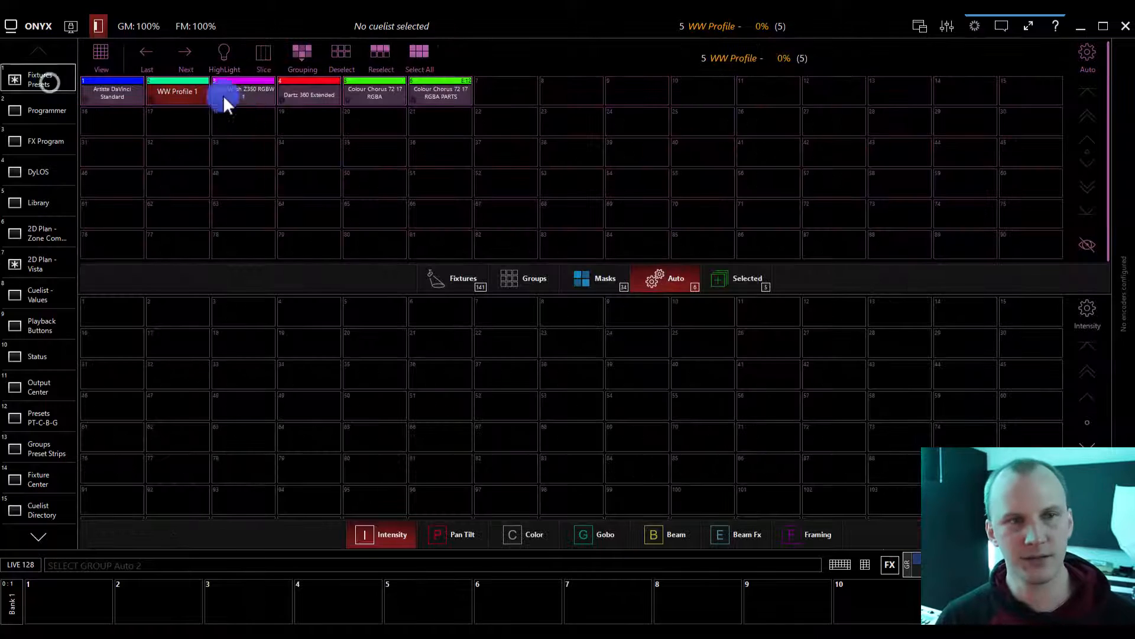
left_click(235, 90)
left_click(156, 94)
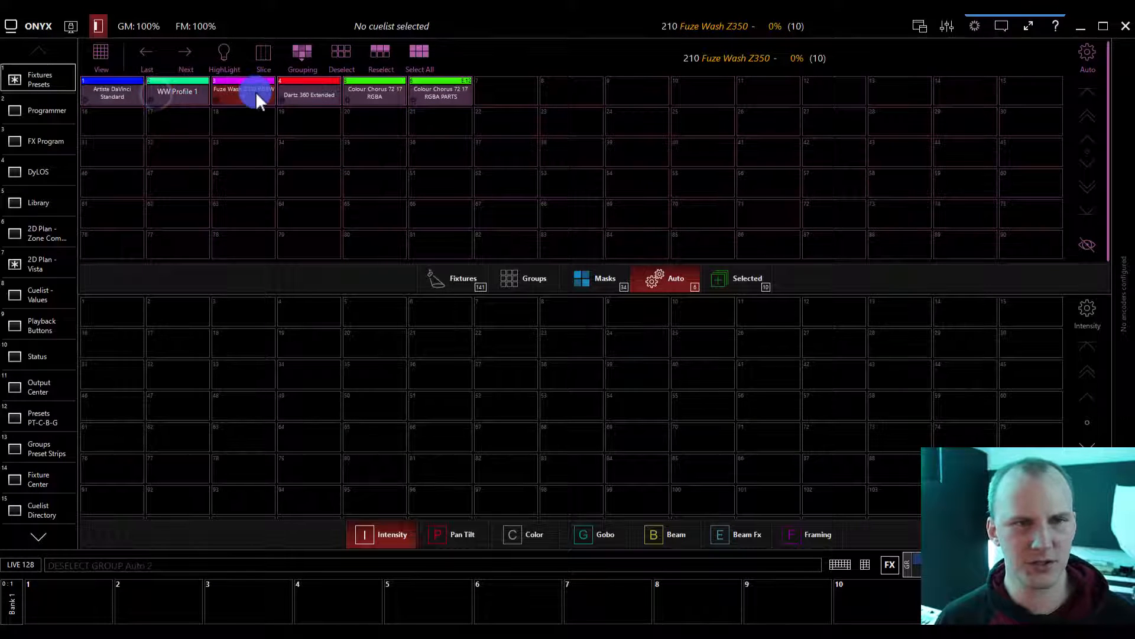
Place fixtures 201 to 210 on the Vista 2D plan in a line above fixtures 101 to 110 and move the row directly over them
left_click(34, 260)
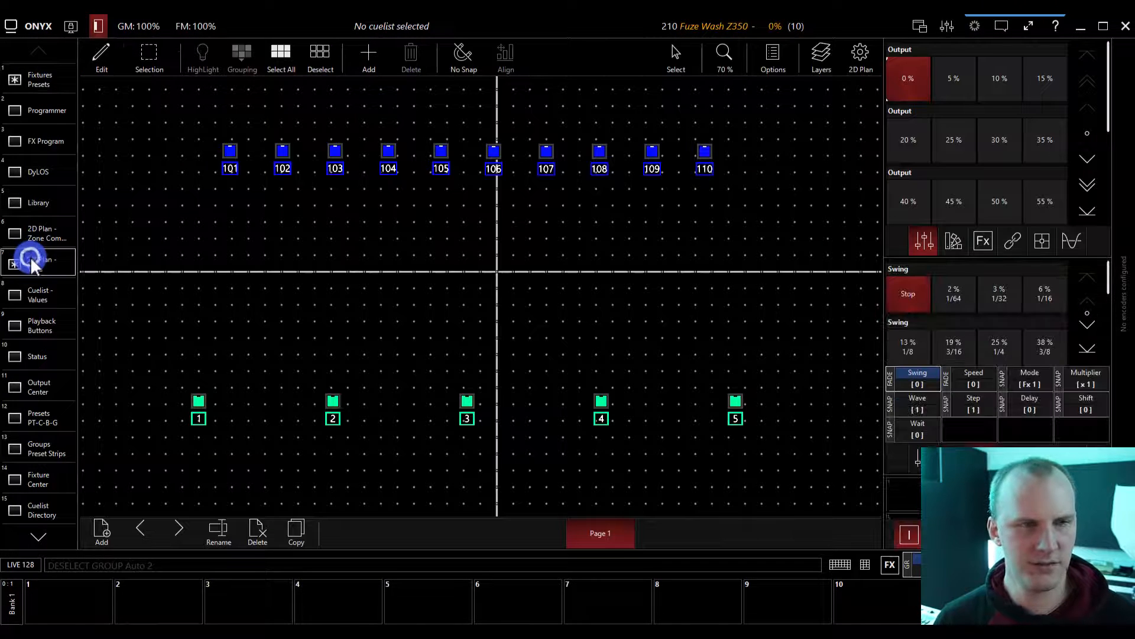
left_click(367, 59)
left_click(470, 208)
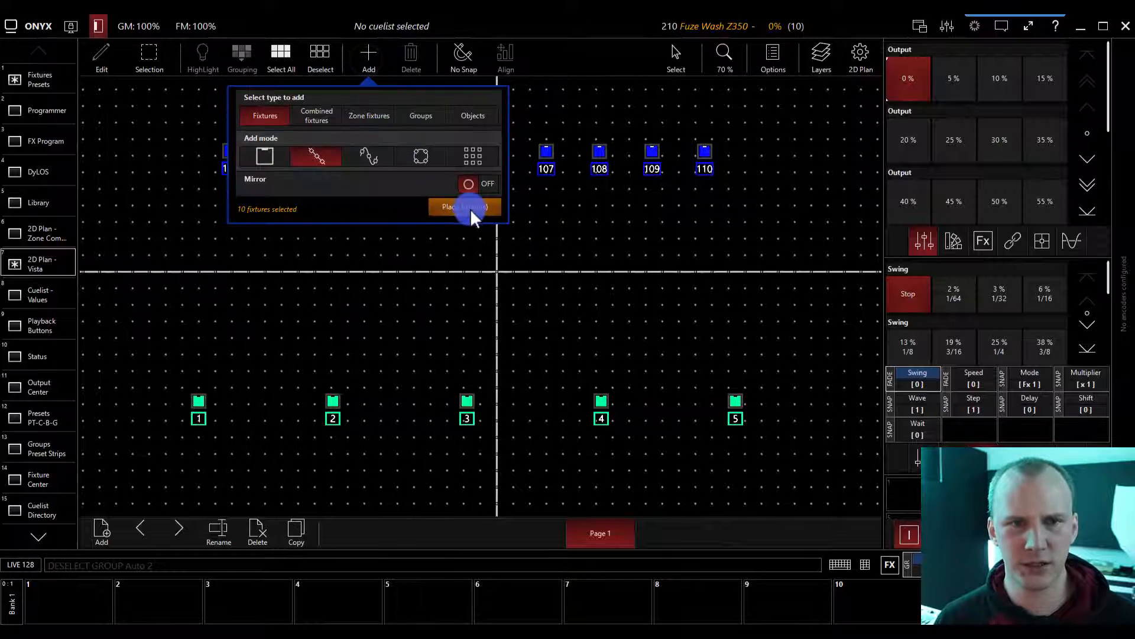
left_click_drag(258, 93, 256, 120)
mouse_move(353, 110)
left_mouse_down()
mouse_move(708, 111)
mouse_move(700, 119)
mouse_move(729, 122)
left_mouse_up()
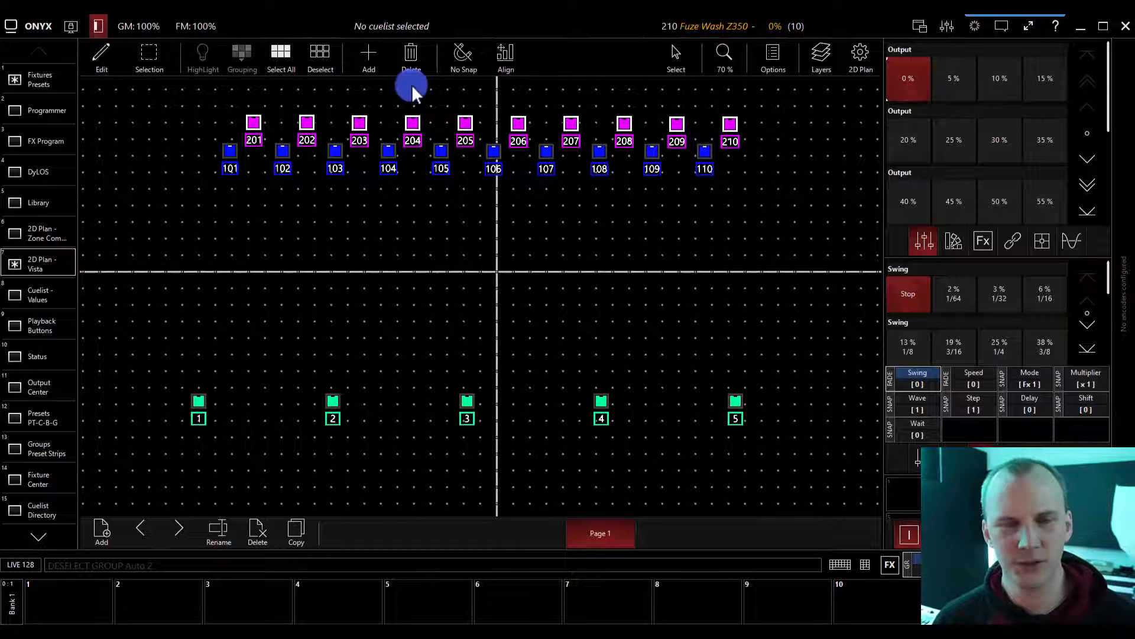
left_click_drag(736, 128, 711, 116)
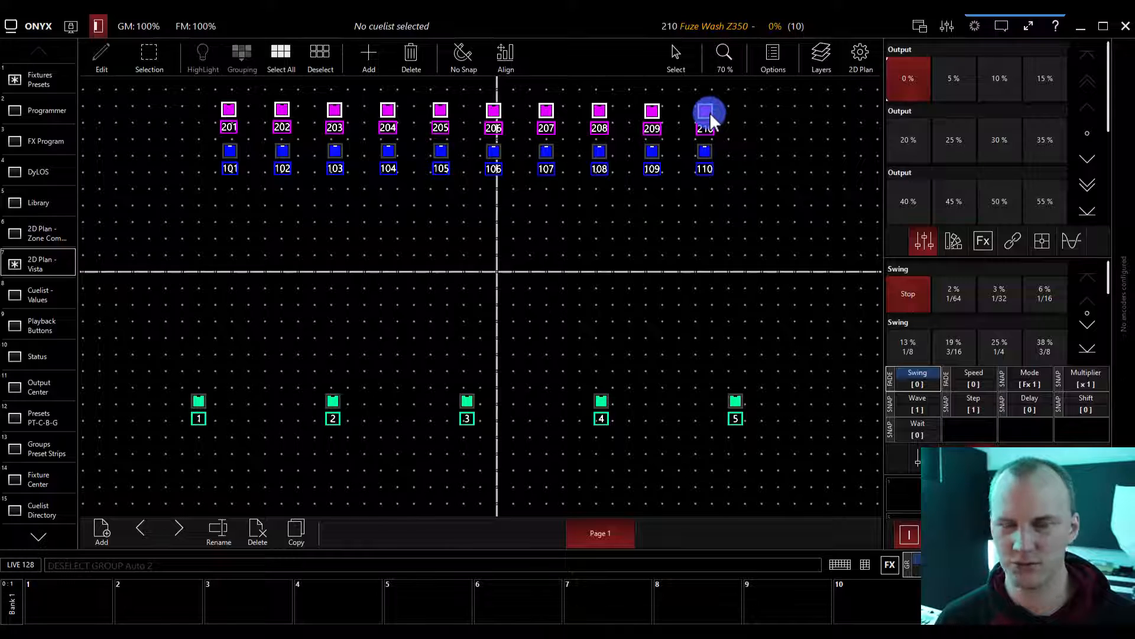
left_click(746, 127)
Select only the Dartz 360 Extended automatic group and place fixtures 401 to 412 on the Vista 2D plan in a wider line below fixtures 101 to 110
left_click(52, 84)
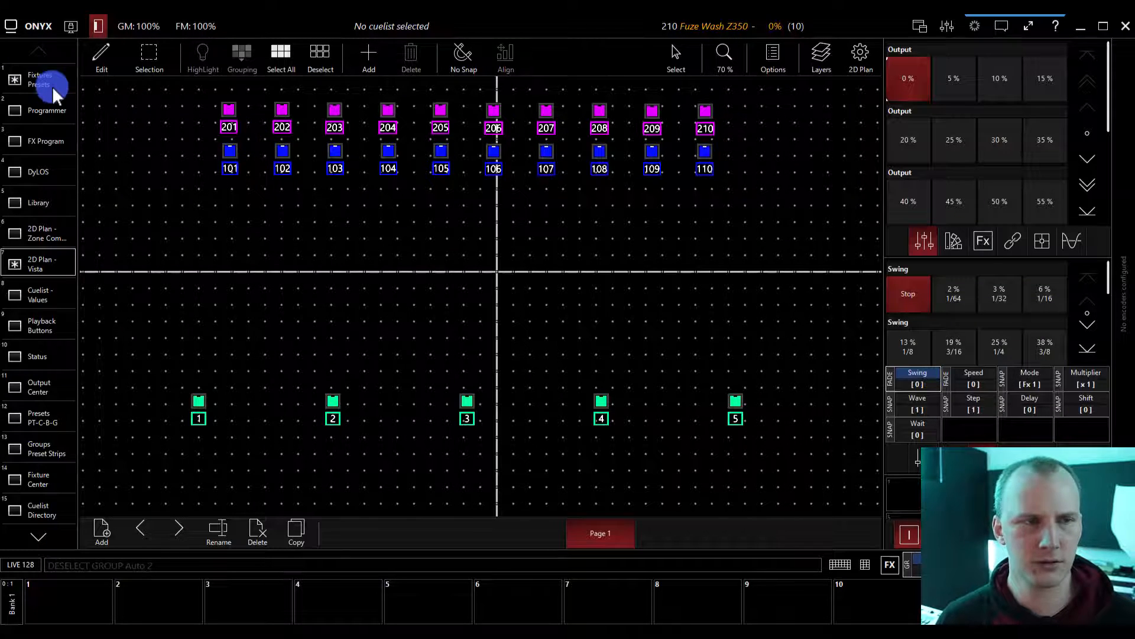
left_click(324, 86)
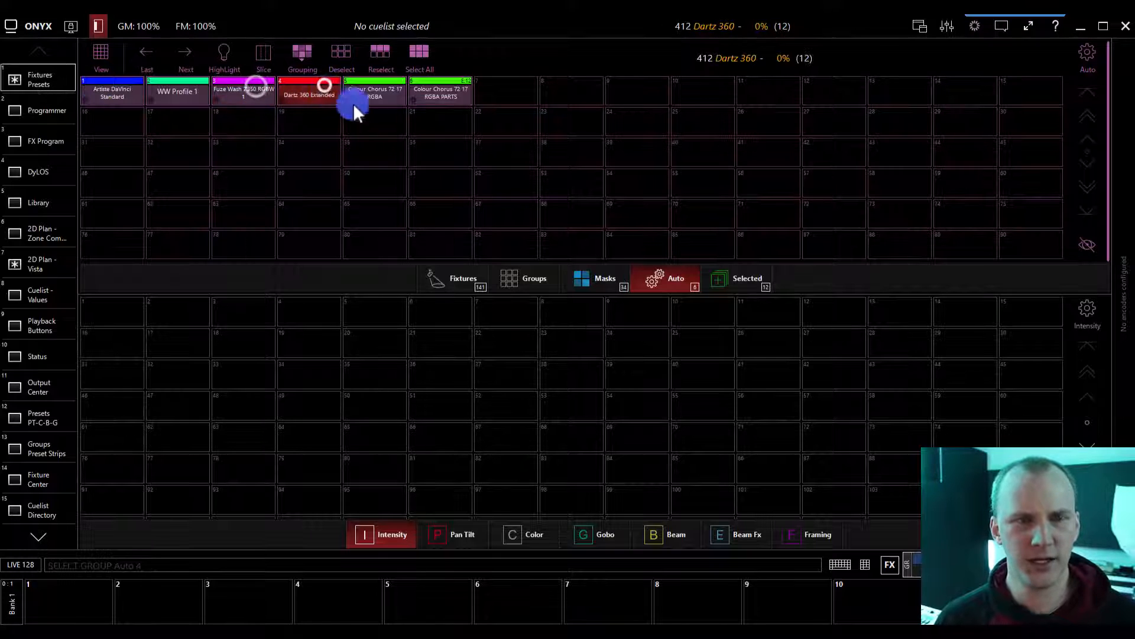
left_click(54, 254)
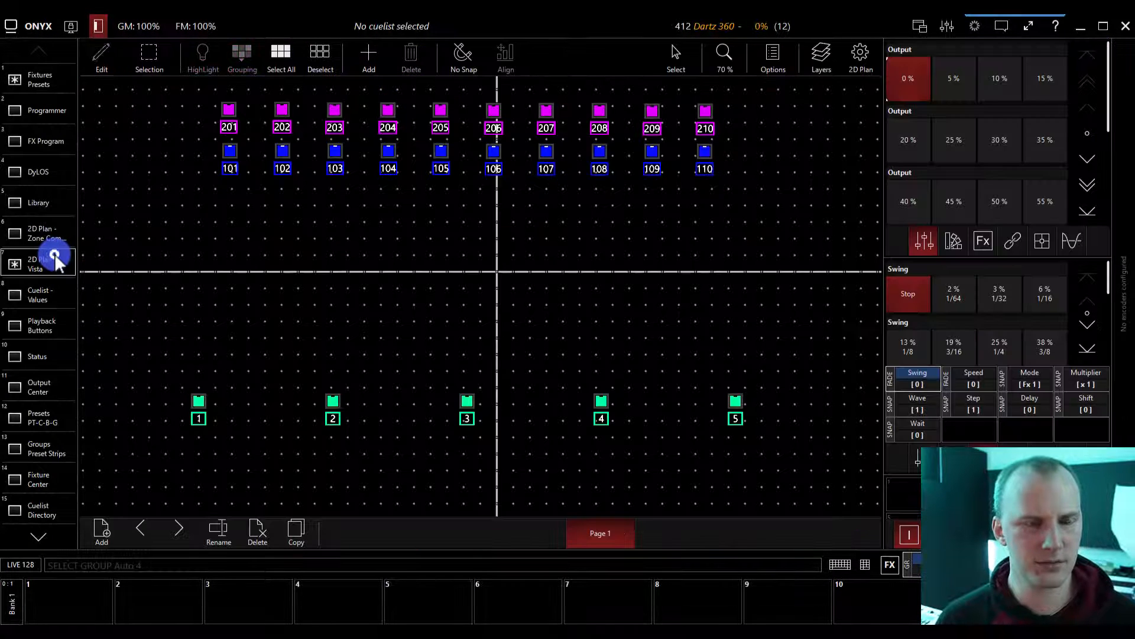
left_click(384, 53)
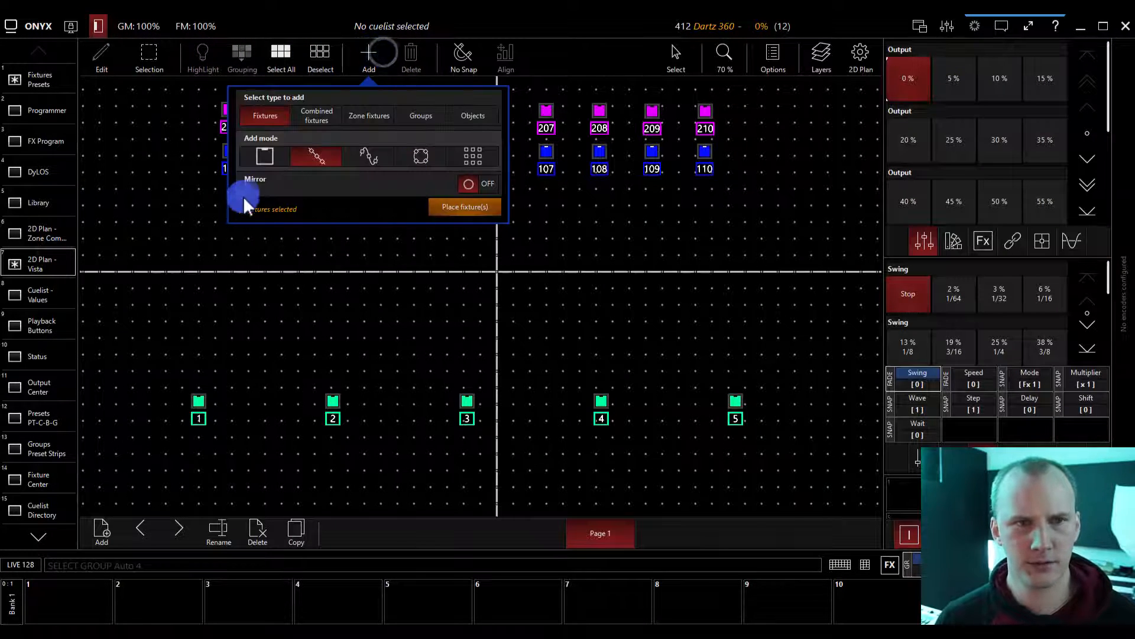
left_click(438, 207)
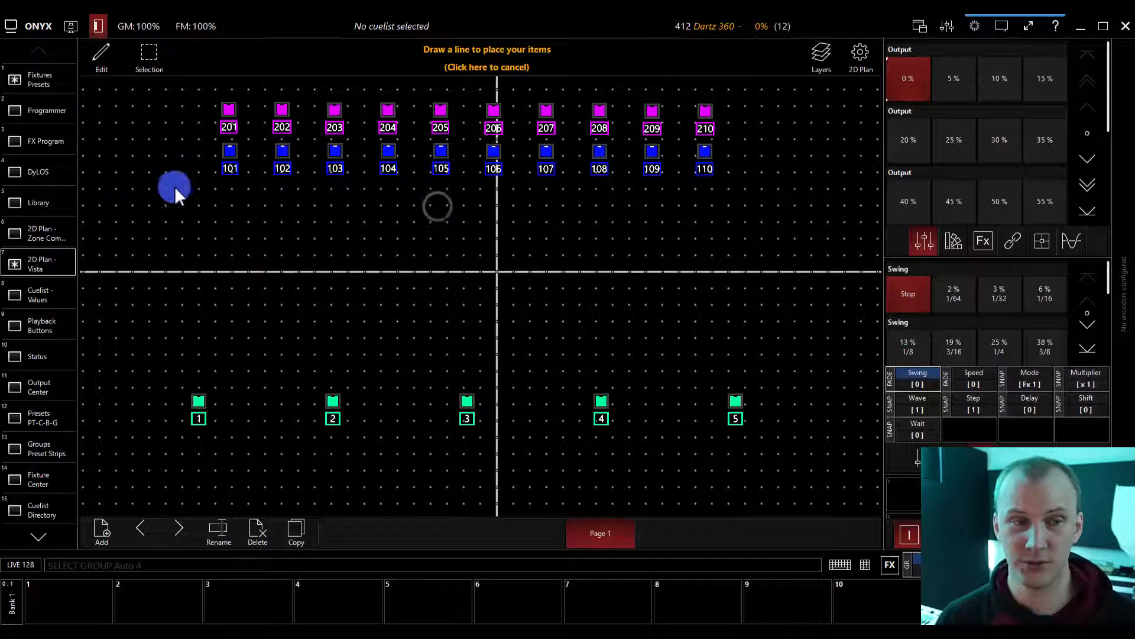
mouse_move(172, 188)
left_mouse_down()
mouse_move(796, 207)
mouse_move(812, 190)
left_mouse_up()
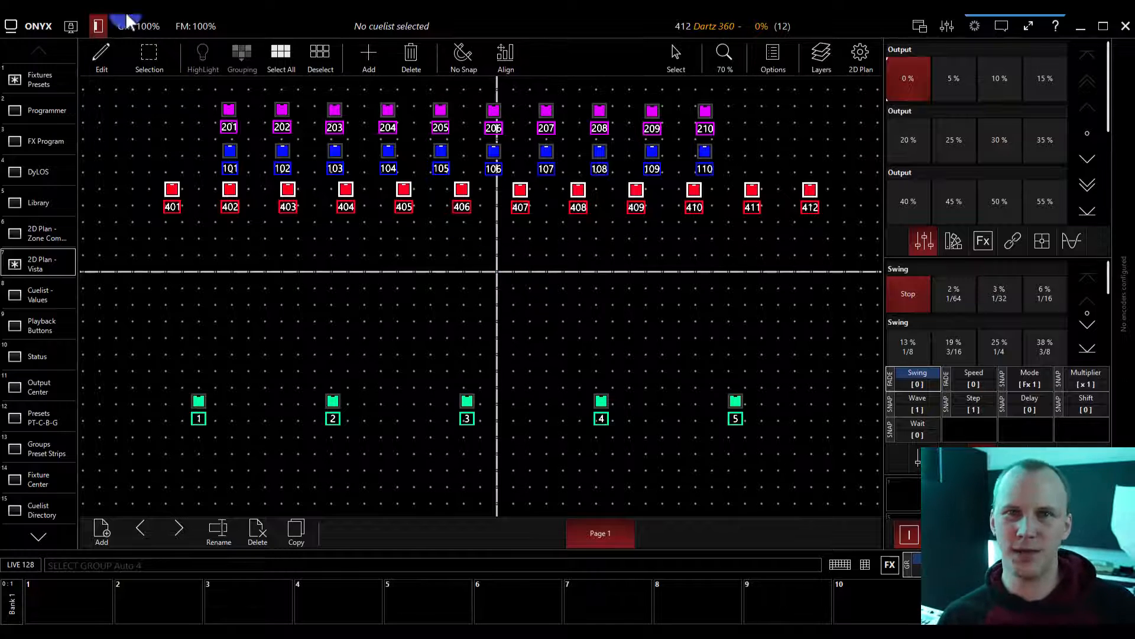
Return to the Fixtures Presets view and deselect the Dartz 360 Extended automatic group
left_click(104, 58)
left_click(105, 59)
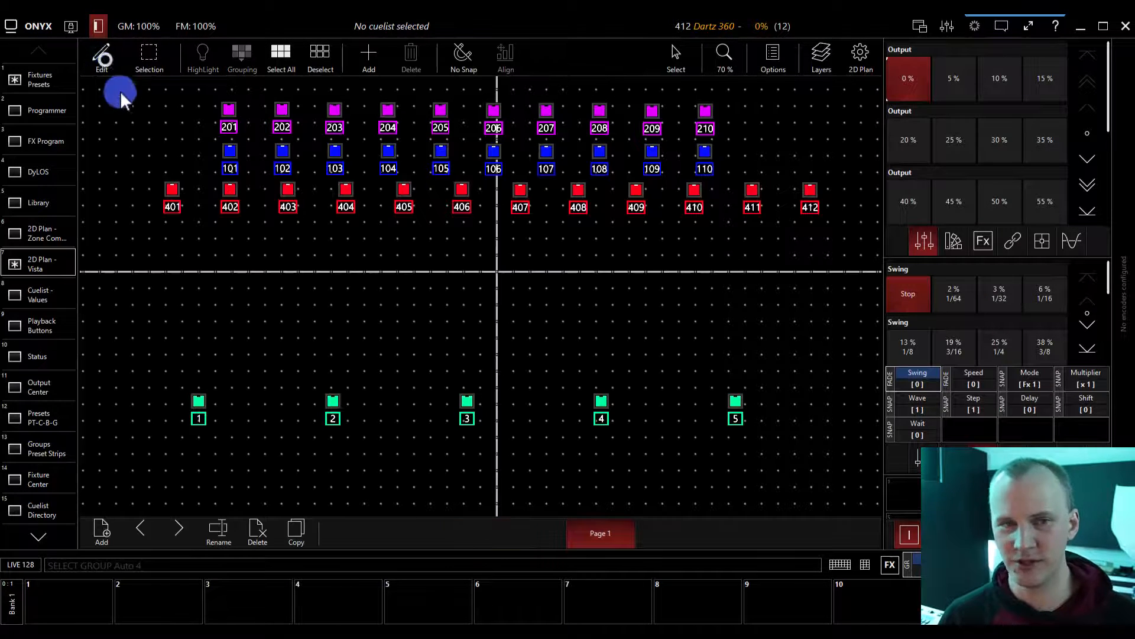
left_click(62, 77)
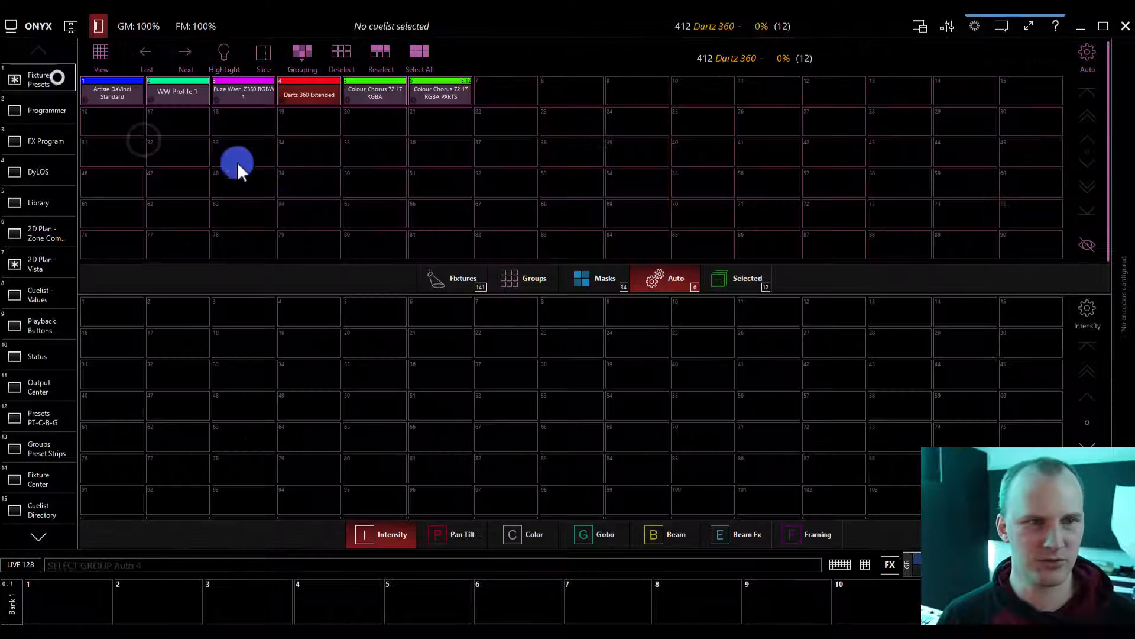
left_click(329, 87)
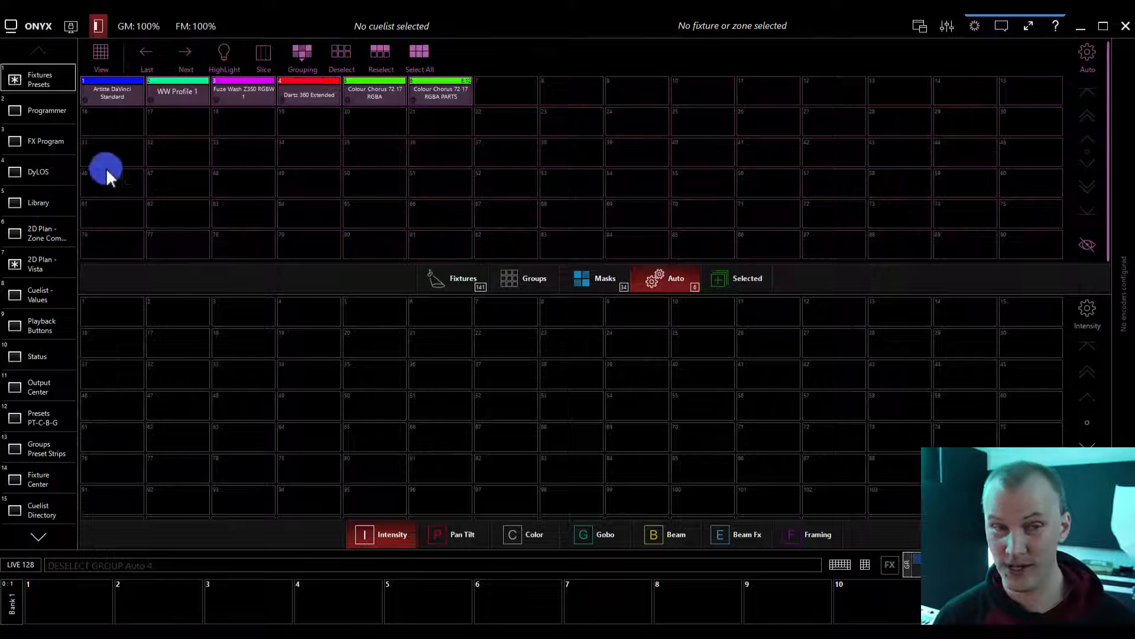
left_click(351, 81)
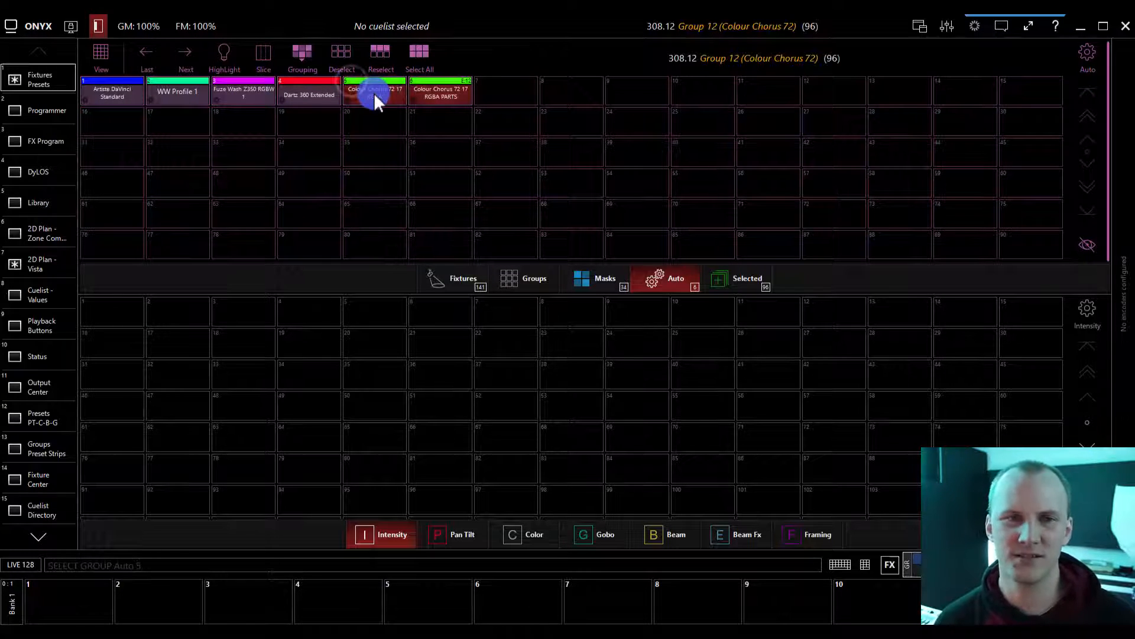
left_click(374, 93)
left_click(373, 94)
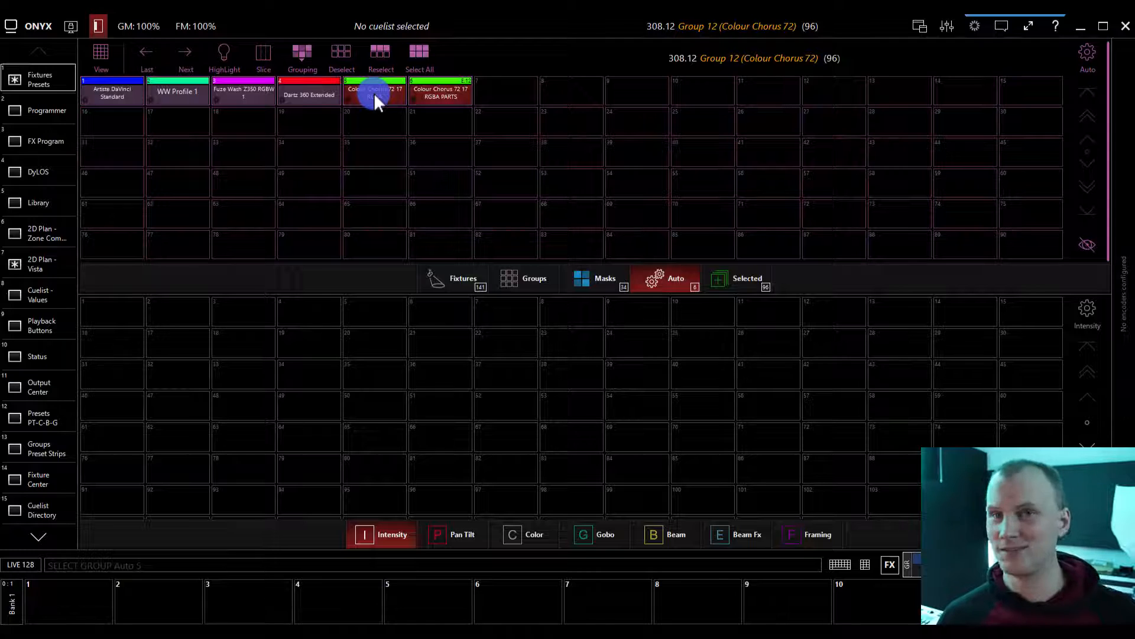
left_click(374, 93)
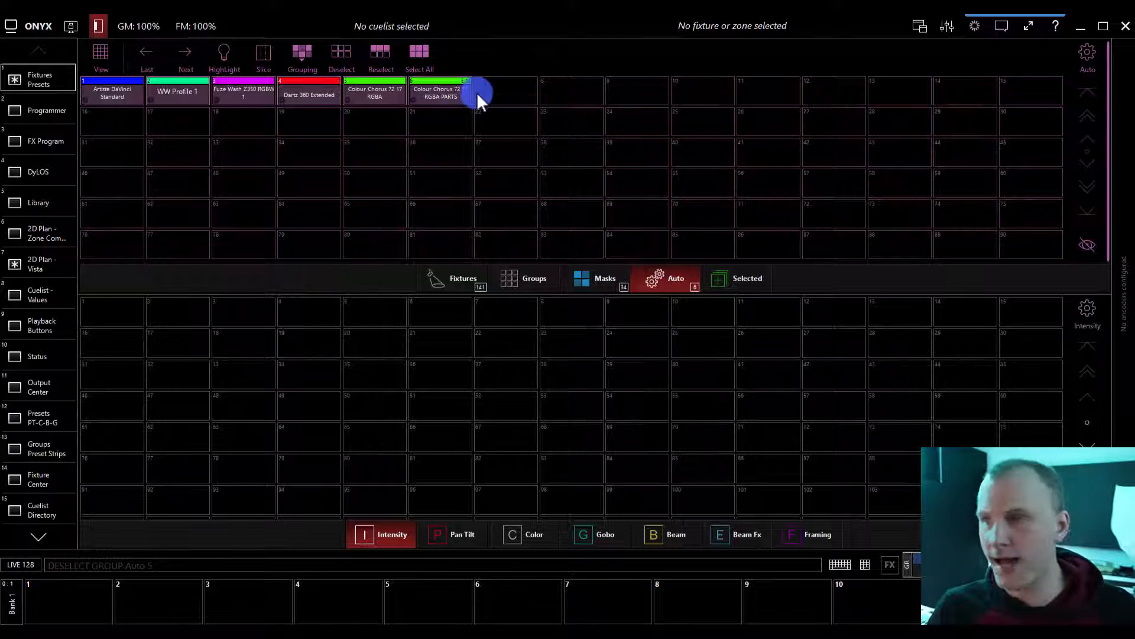
Return to the 2D Plan - Vista view and bring up the combined fixtures available for adding to the plan
left_click(43, 258)
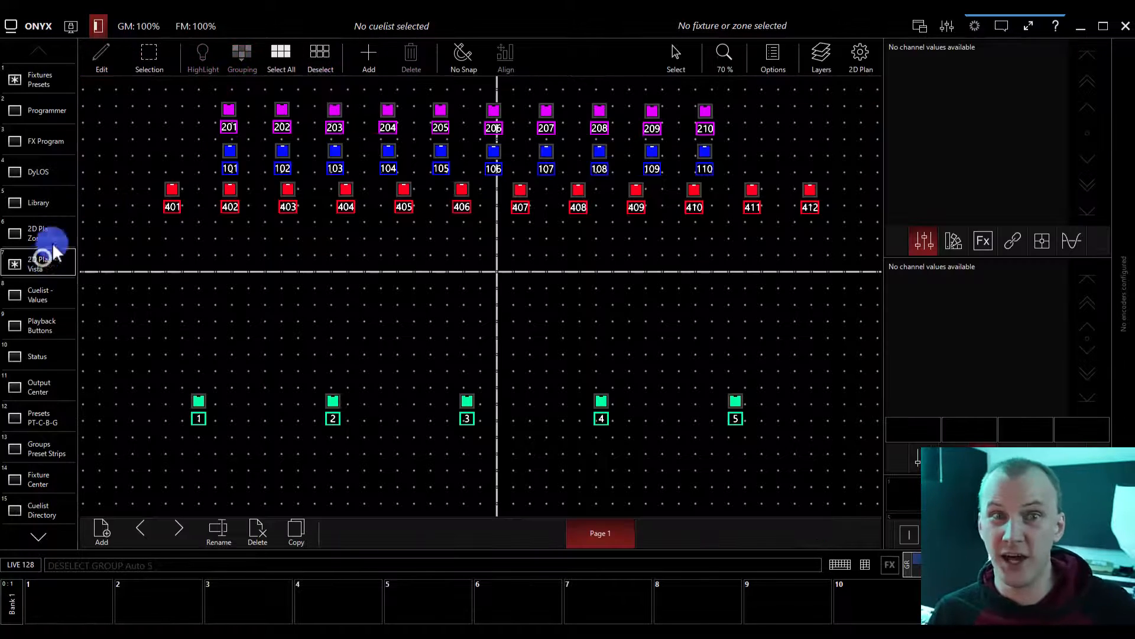
left_click(371, 49)
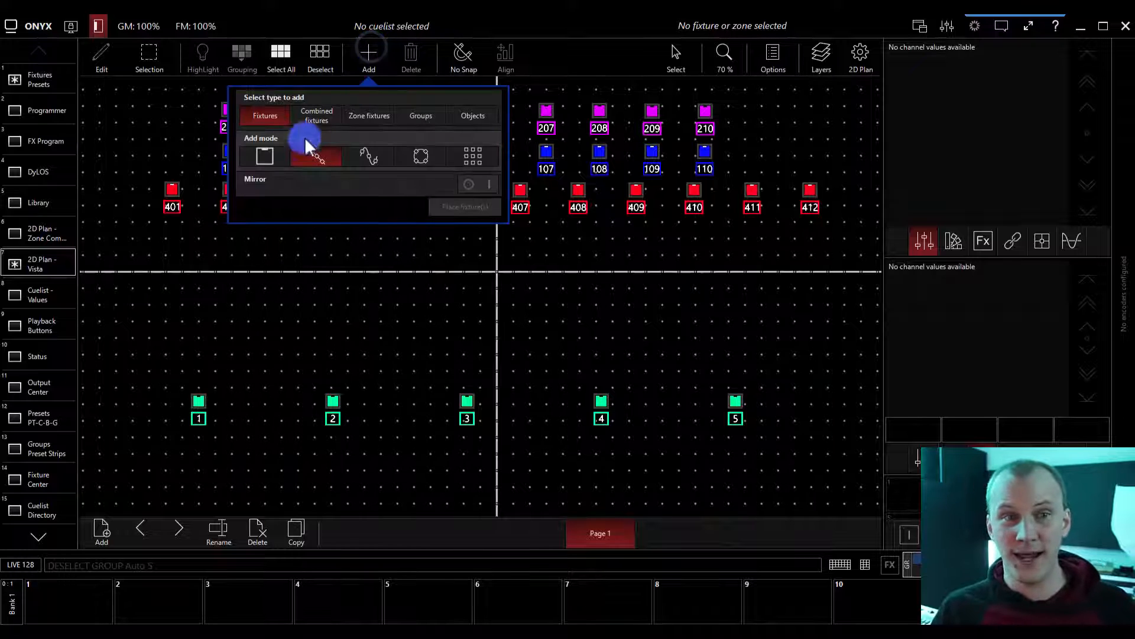
left_click(314, 121)
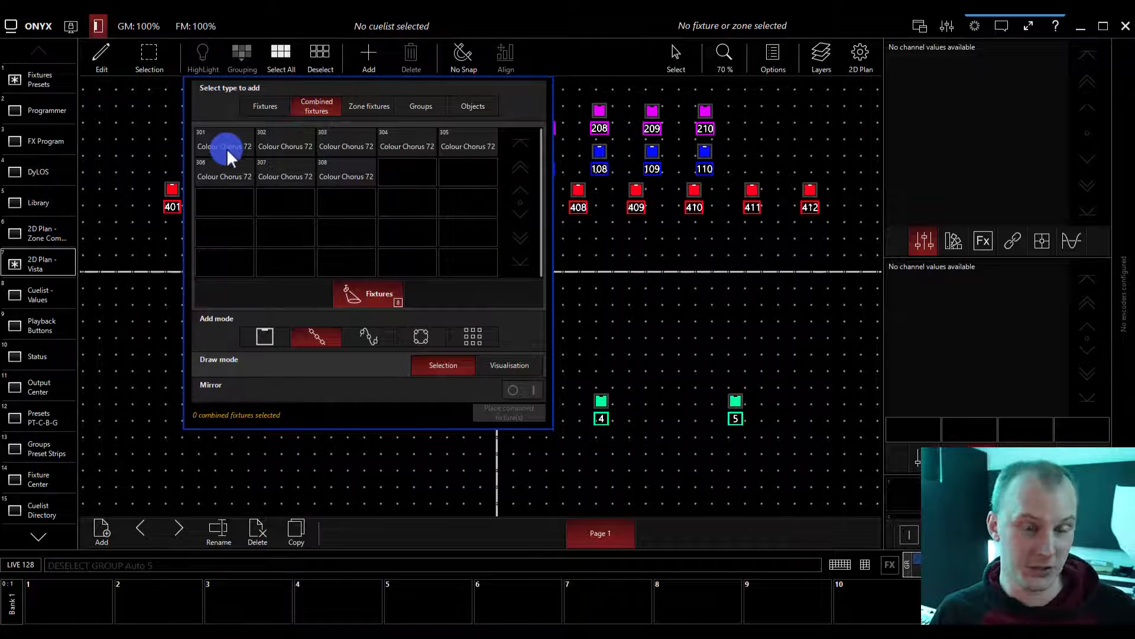
left_click(369, 105)
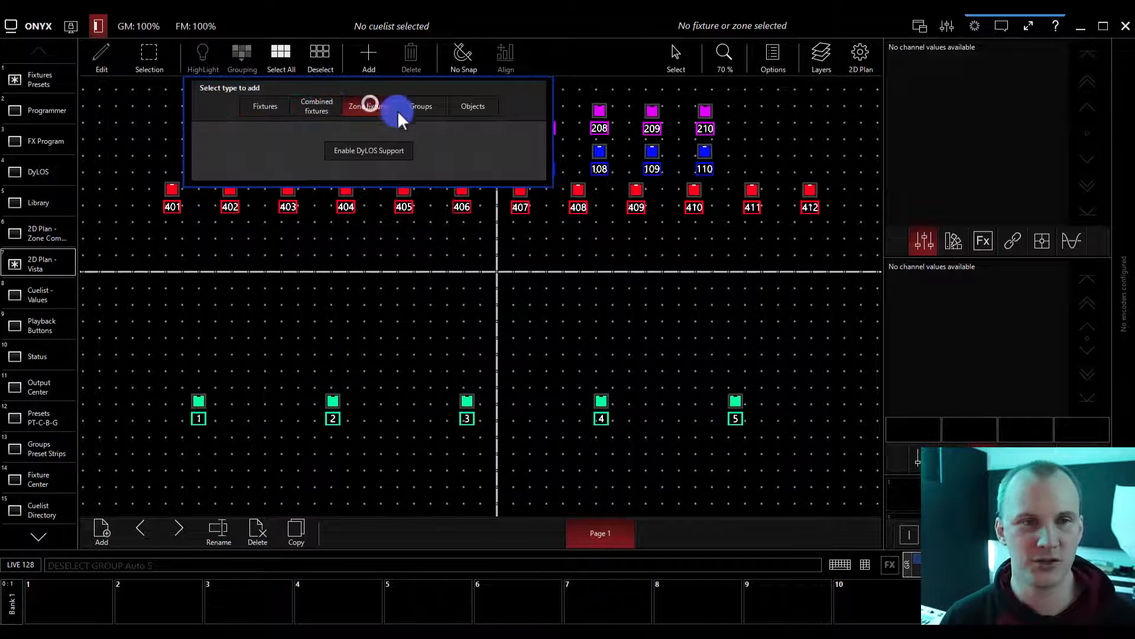
left_click(324, 102)
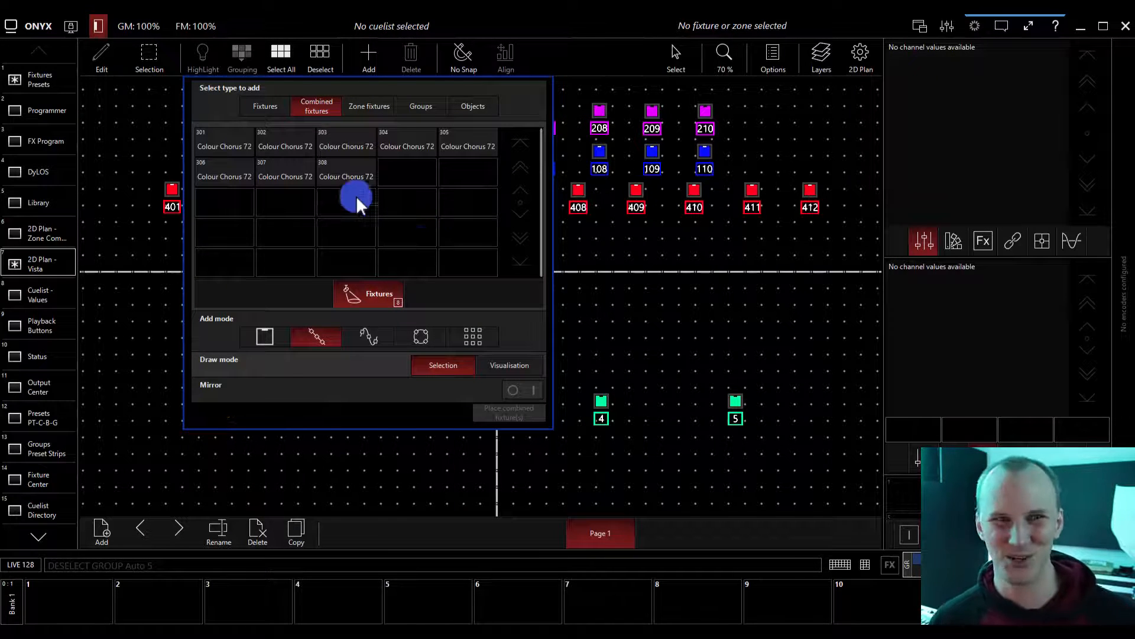
Select combined Colour Chorus 72 fixtures 301 to 308 and place them in a line across the plan below fixtures 401 to 412
left_click(243, 146)
left_click(278, 146)
left_click(329, 145)
left_click(389, 143)
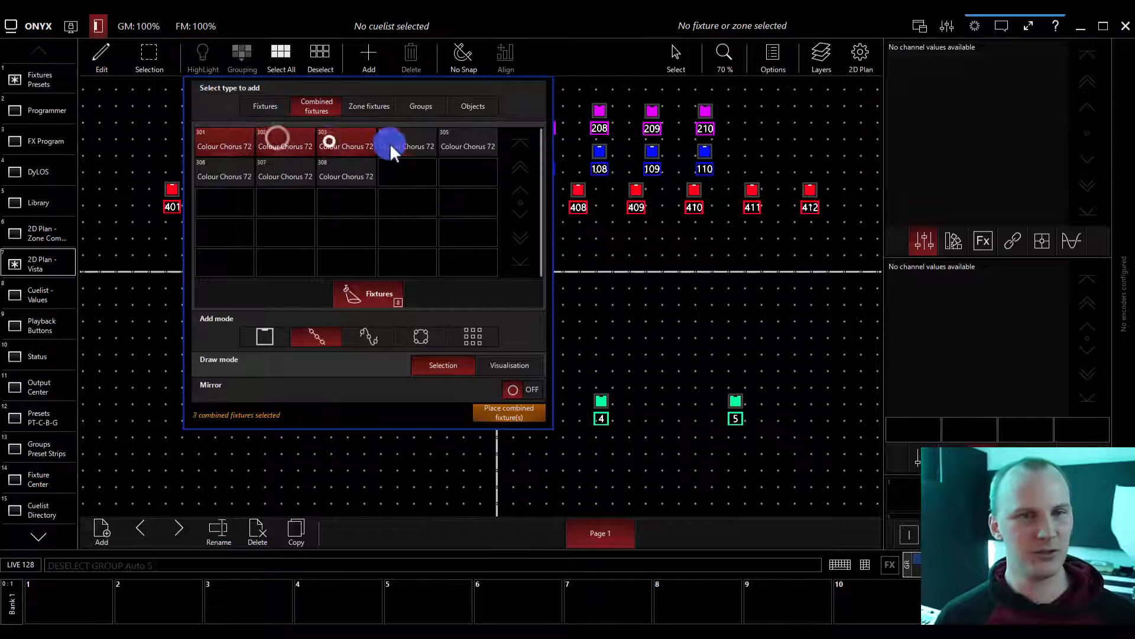
left_click(459, 146)
left_click(232, 177)
left_click(296, 175)
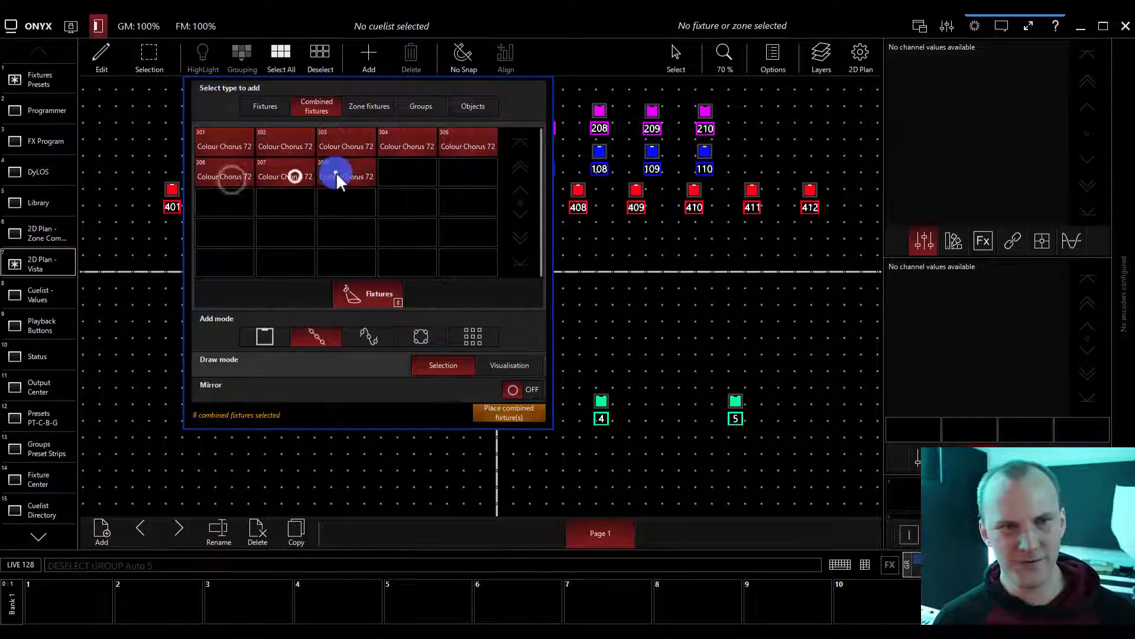
left_click(336, 172)
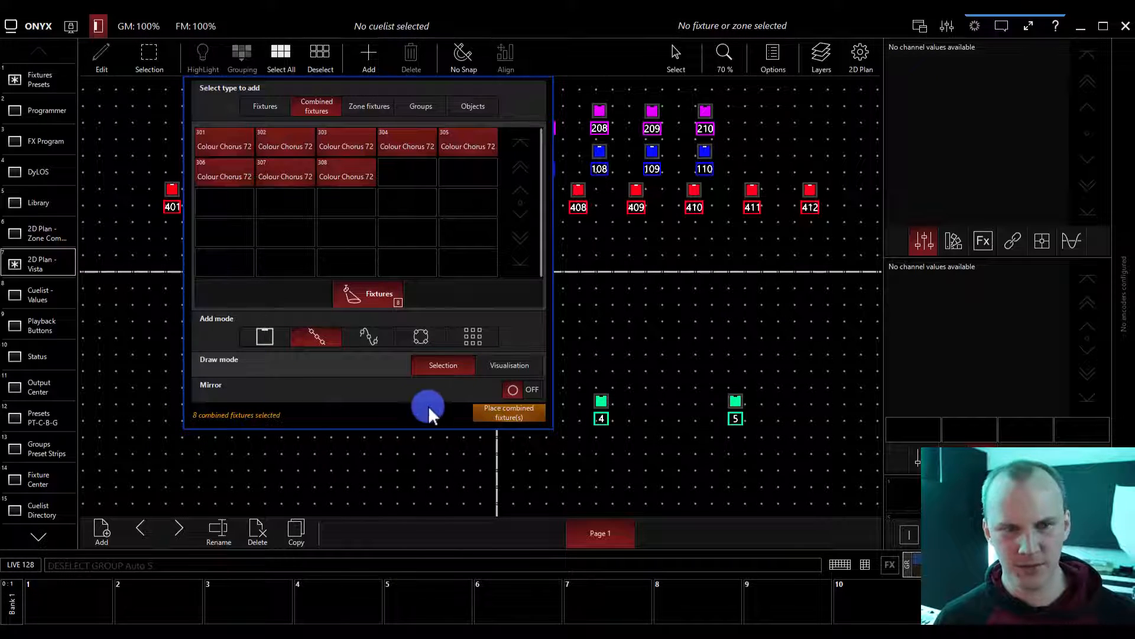
left_click(499, 409)
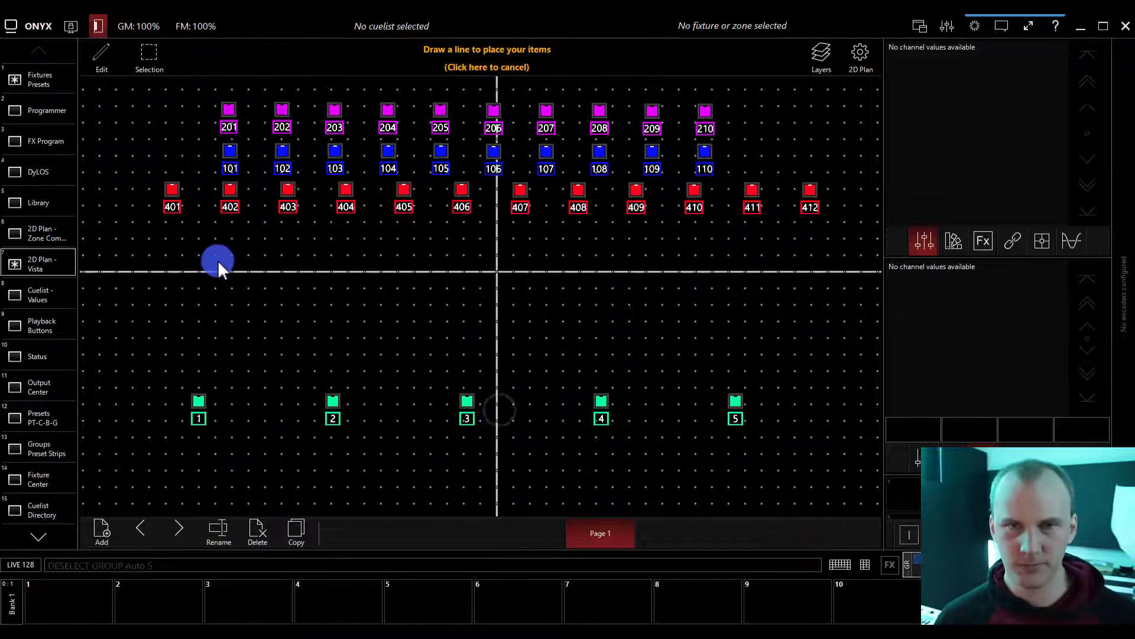
scroll(218, 265, "down", 1)
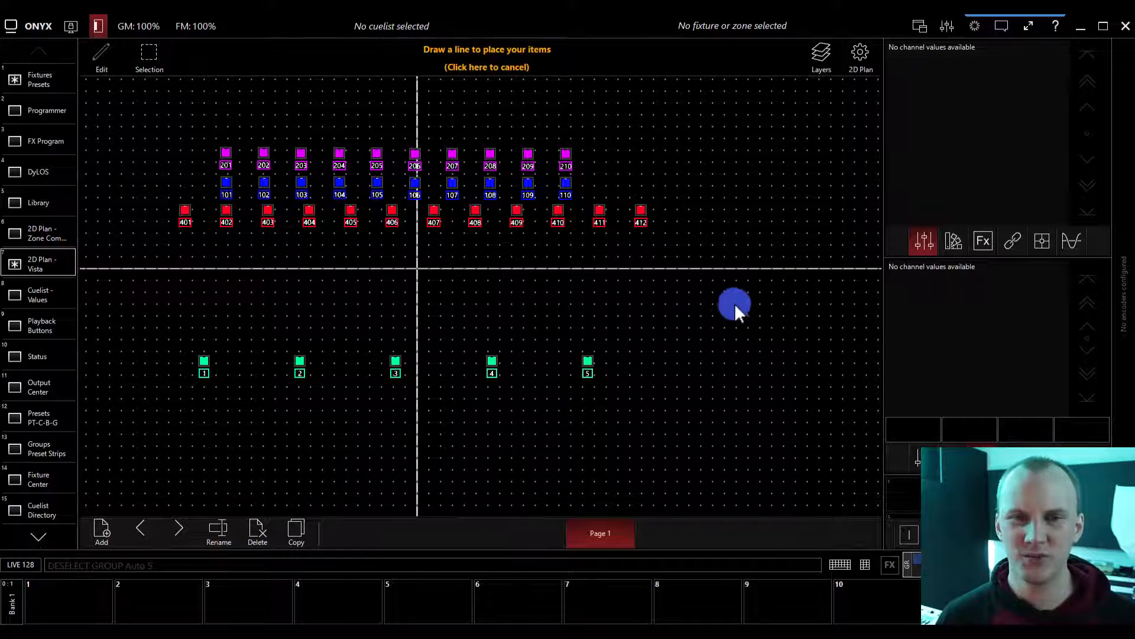
mouse_move(170, 264)
left_mouse_down()
mouse_move(540, 278)
mouse_move(745, 264)
left_mouse_up()
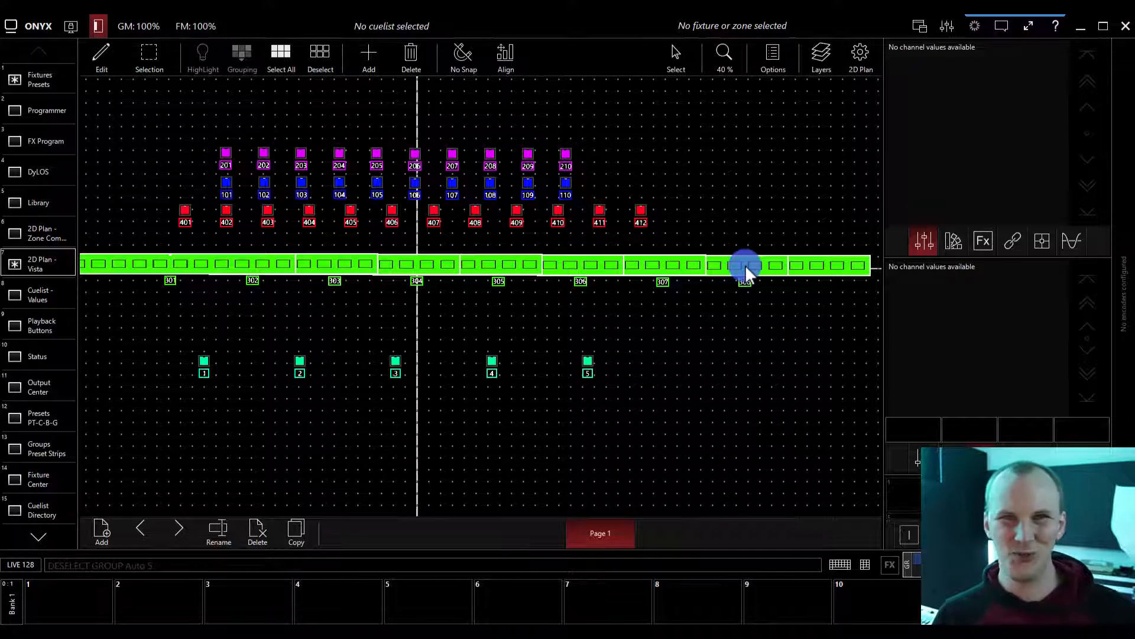
Rotate the placed Colour Chorus fixtures a quarter turn clockwise so they stand vertically and reduce their scale
left_click(779, 55)
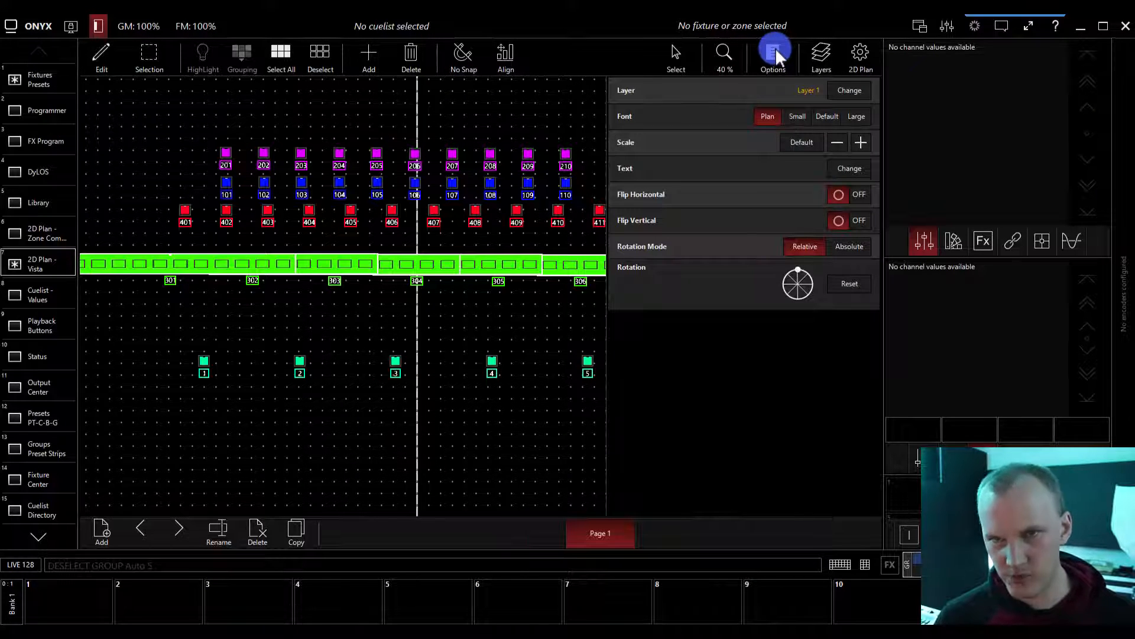
left_click_drag(798, 274, 814, 282)
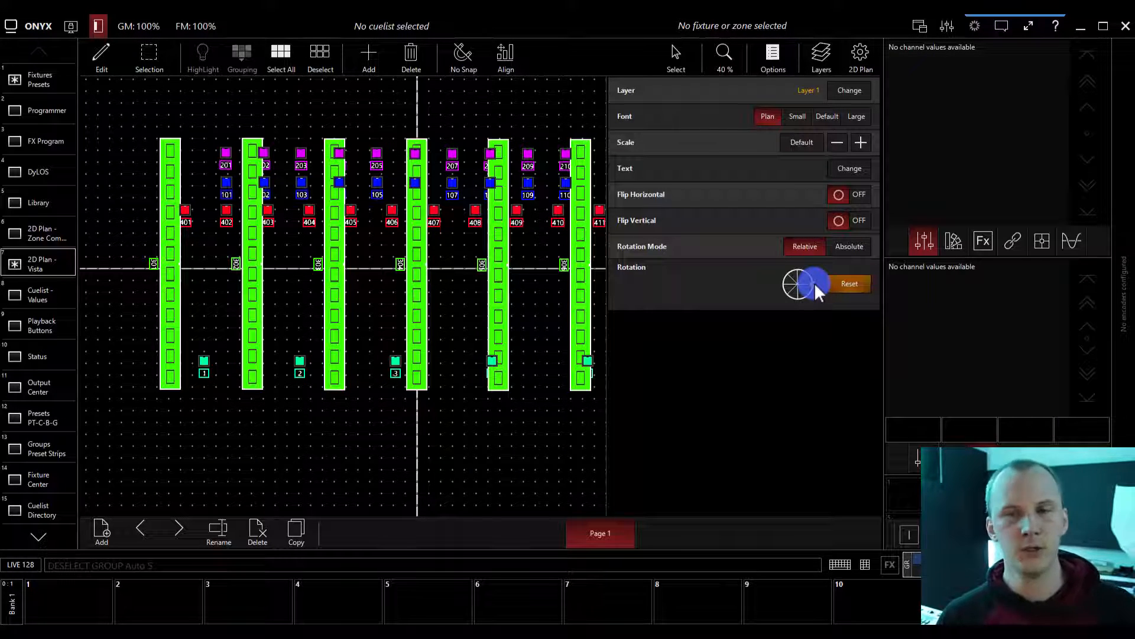
left_click(842, 144)
left_click(842, 144)
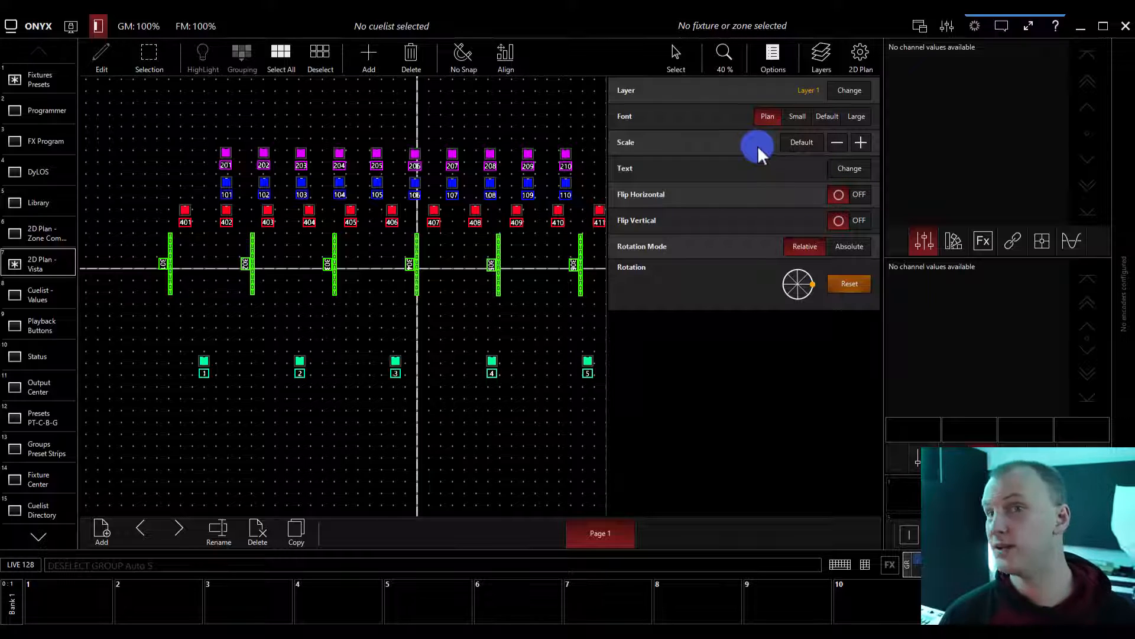
Examine the label text choices available for the selected Colour Chorus fixtures
left_click(833, 166)
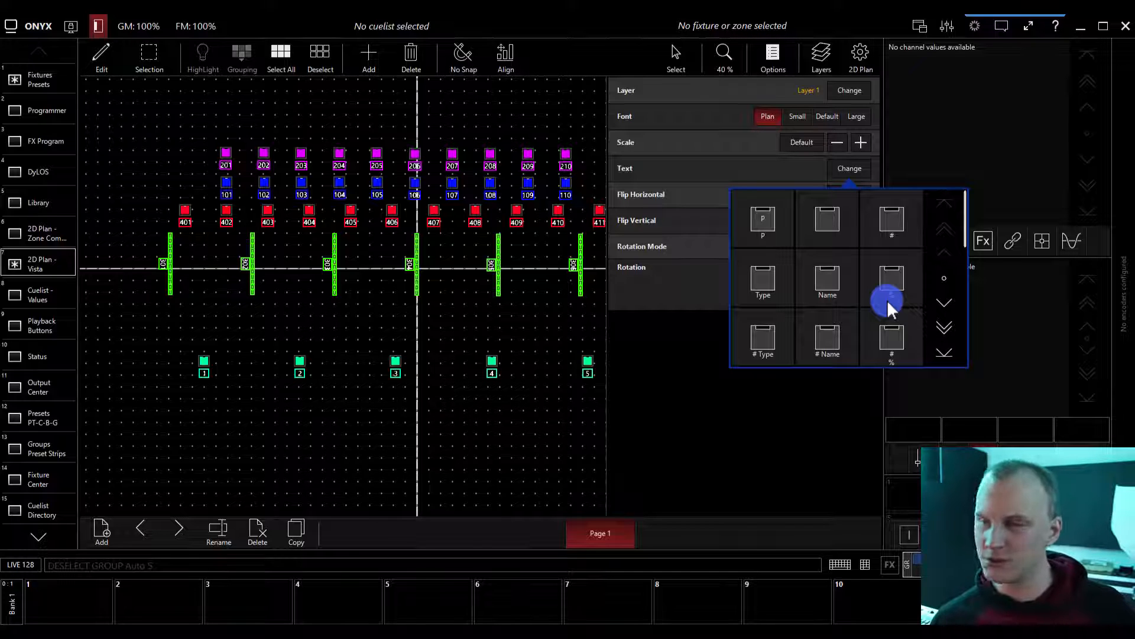
left_click(651, 371)
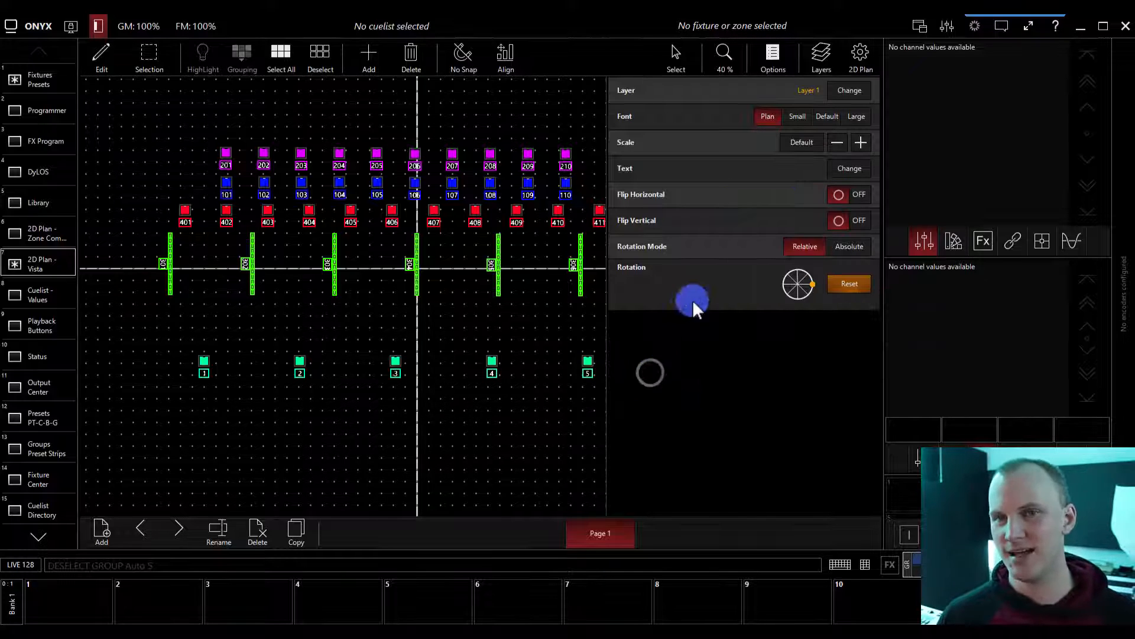
left_click(773, 63)
Add a second layer to the 2D plan and make it the active layer
left_click(813, 54)
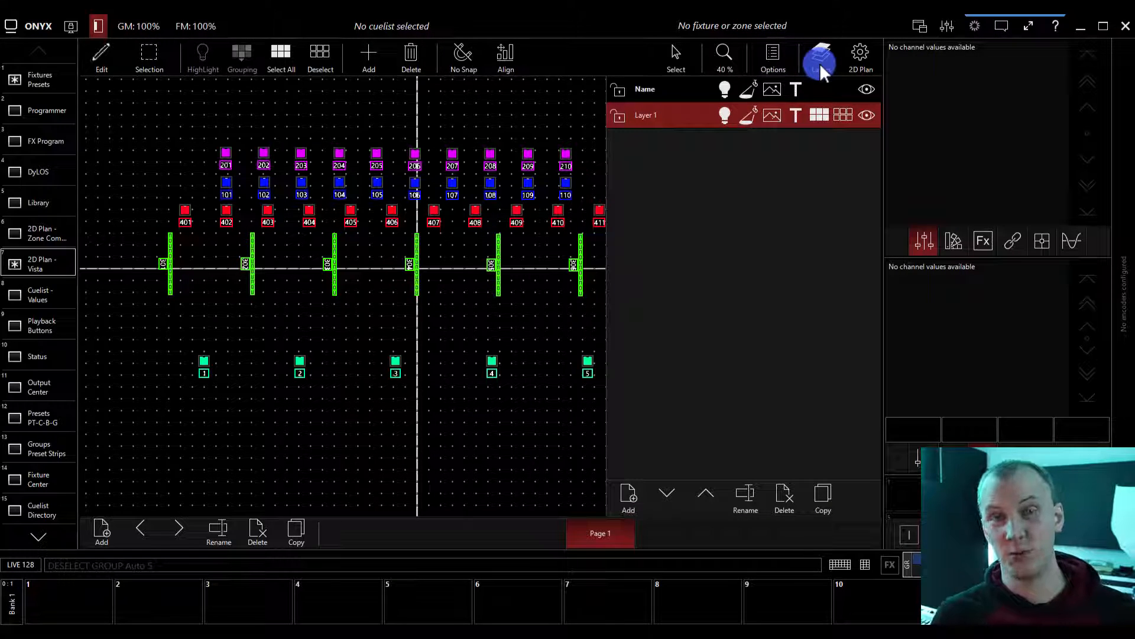
left_click(623, 119)
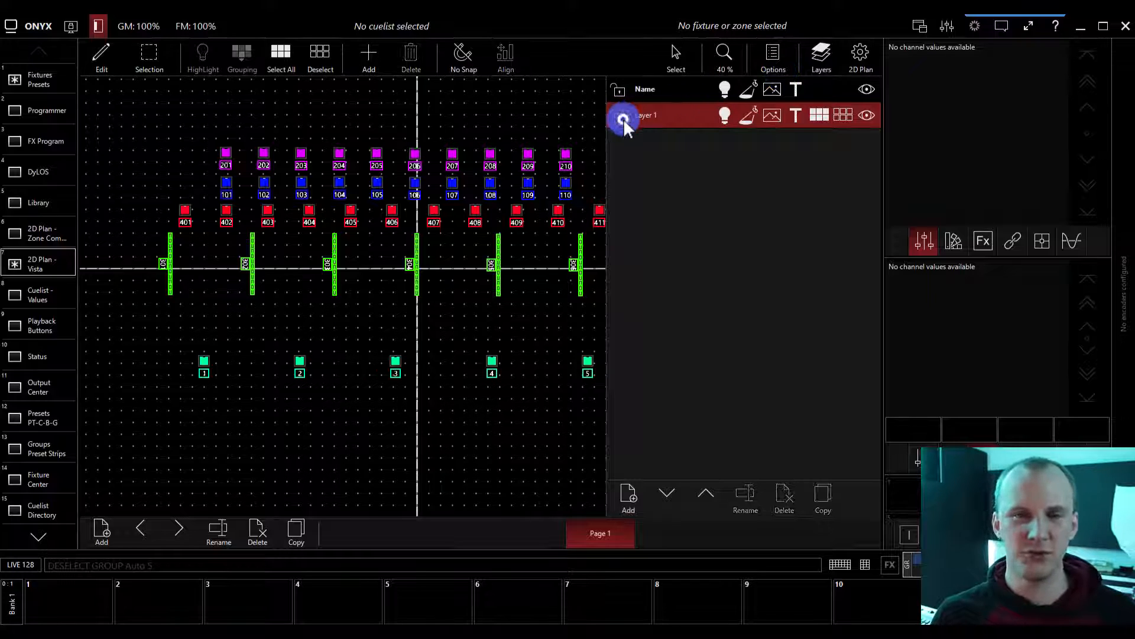
left_click(623, 119)
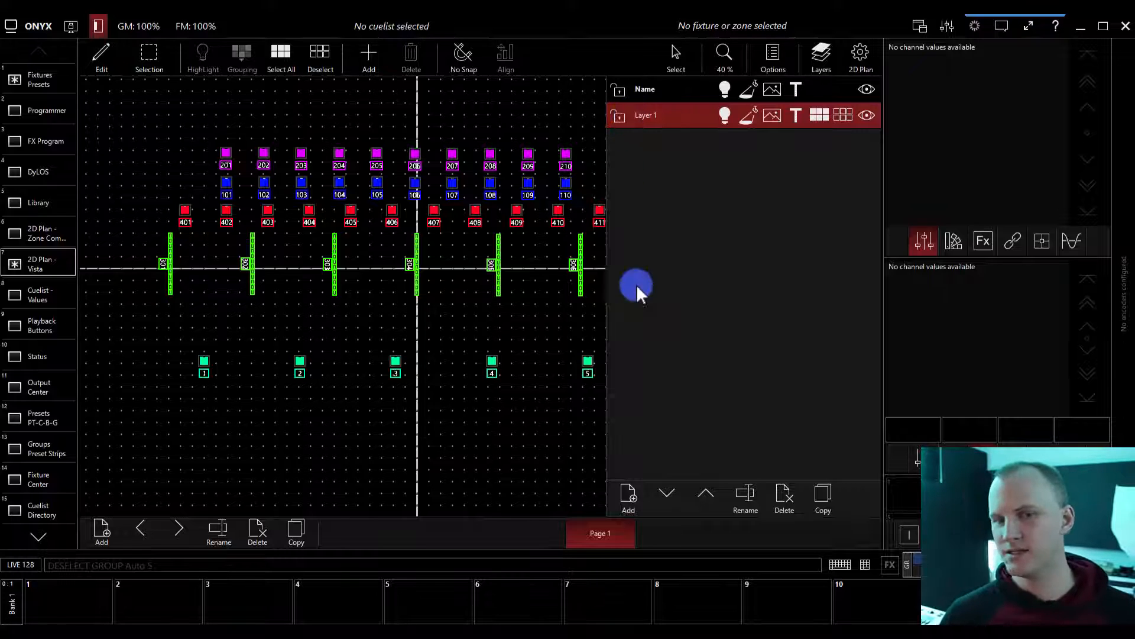
left_click(631, 492)
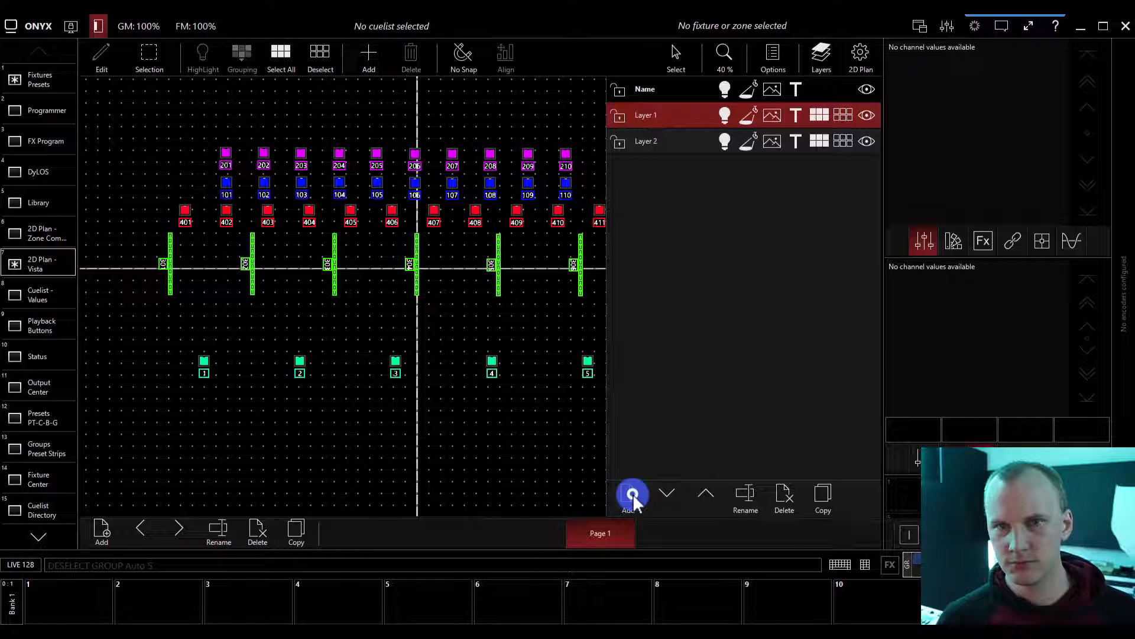
left_click(649, 144)
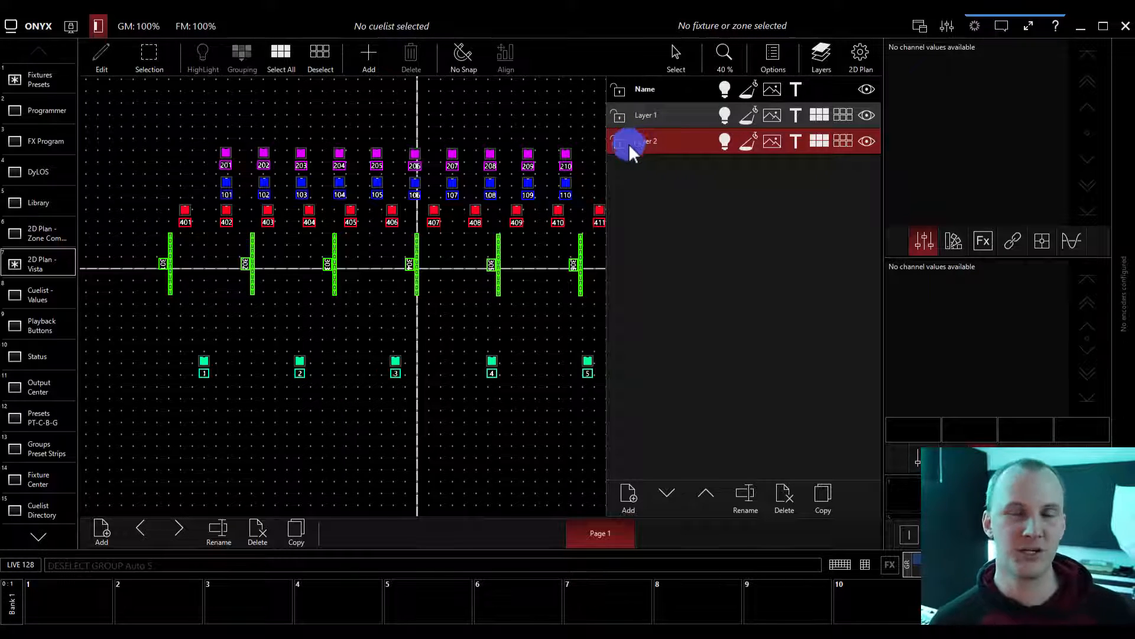
left_click(762, 51)
left_click(762, 51)
left_click(821, 55)
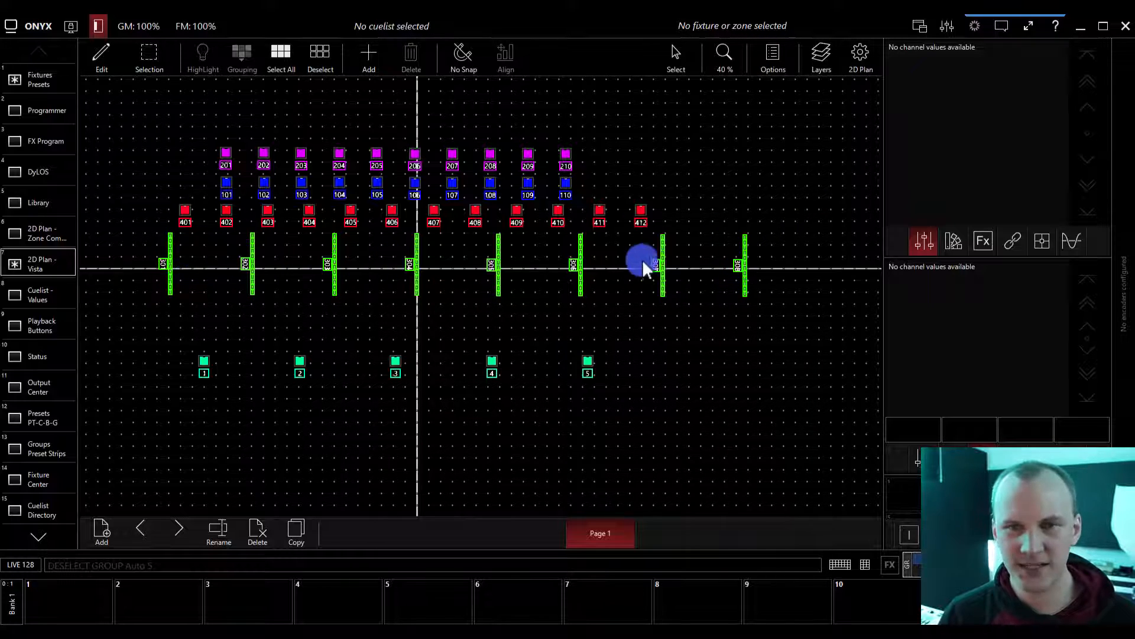
Move combined fixture 307 close beside 306 and combined fixture 308 directly under fixture 412
left_click(662, 249)
left_click(667, 228)
left_click(677, 227)
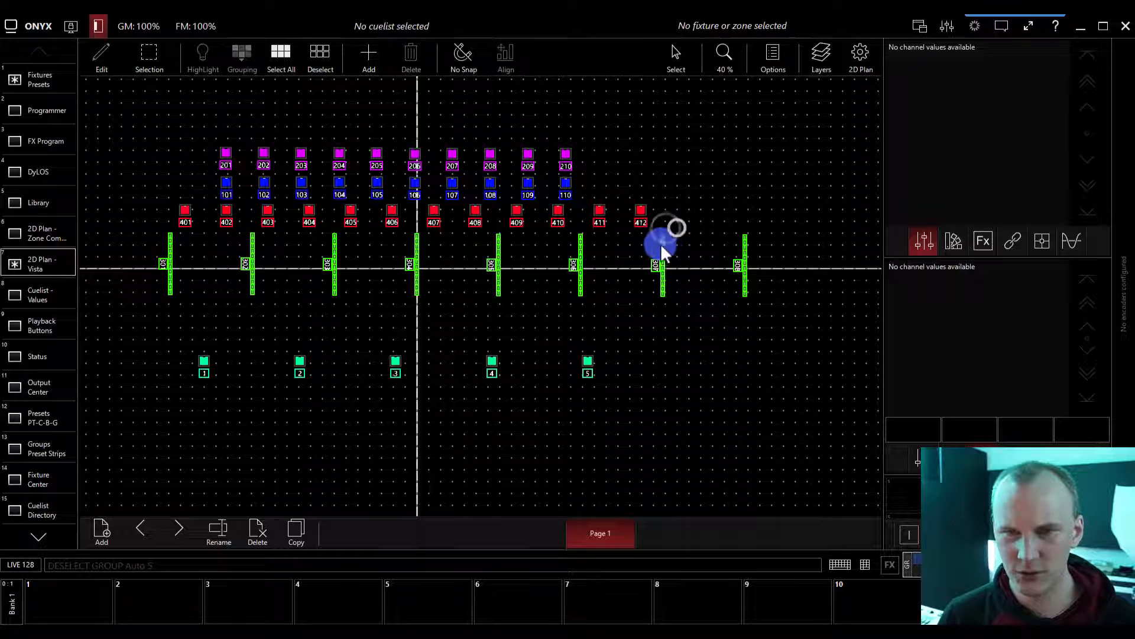
left_click_drag(663, 247, 621, 247)
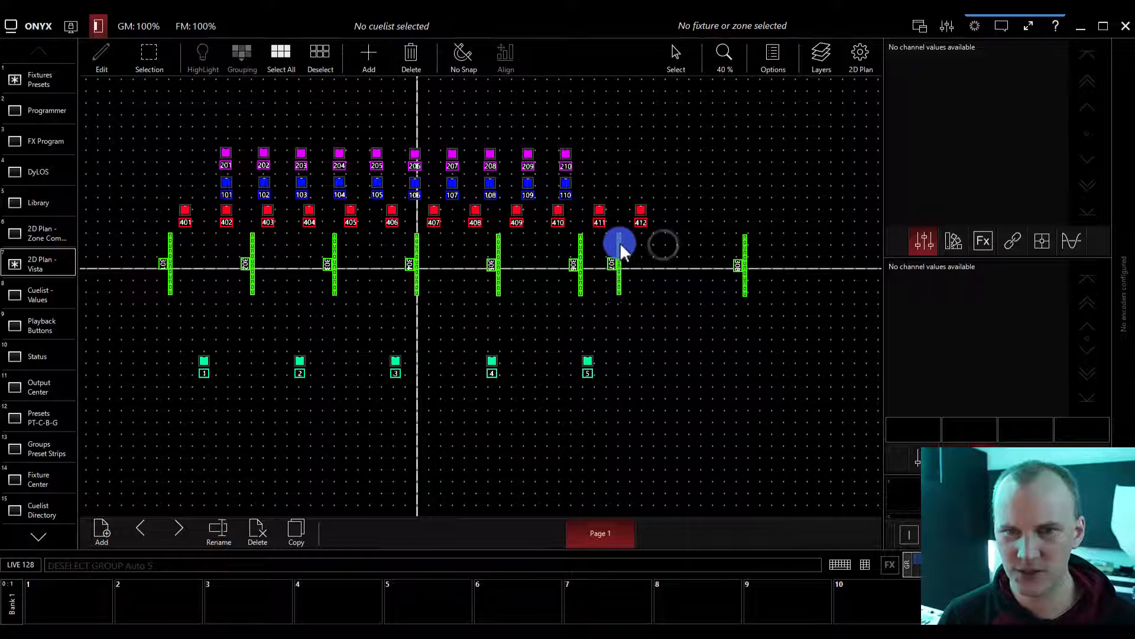
left_click(743, 247)
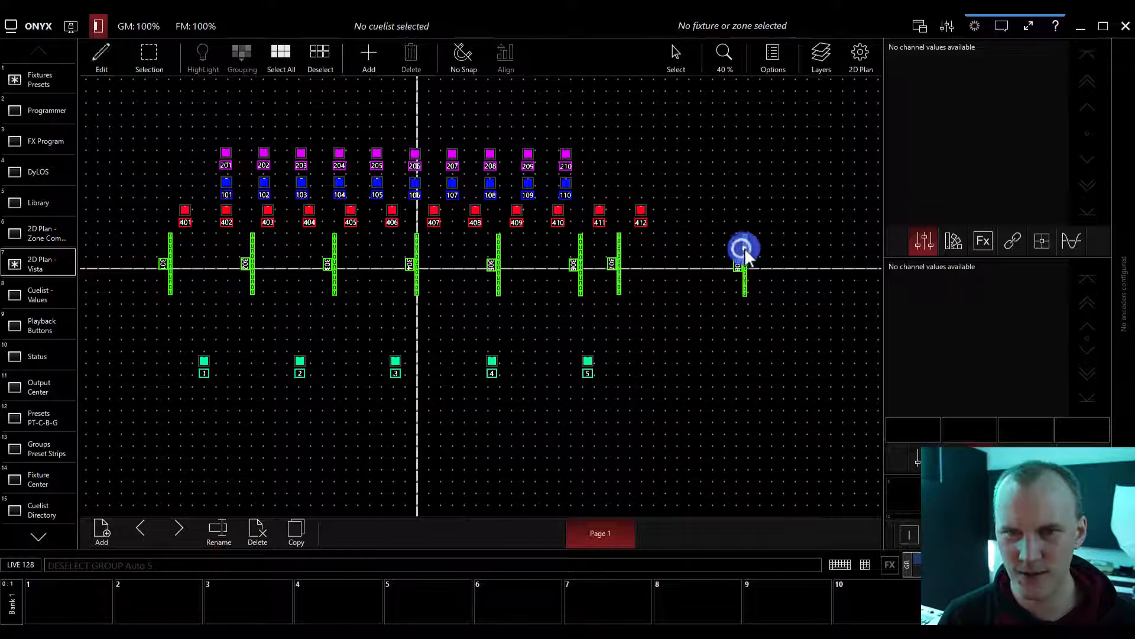
left_click_drag(744, 247, 644, 244)
left_click(701, 321)
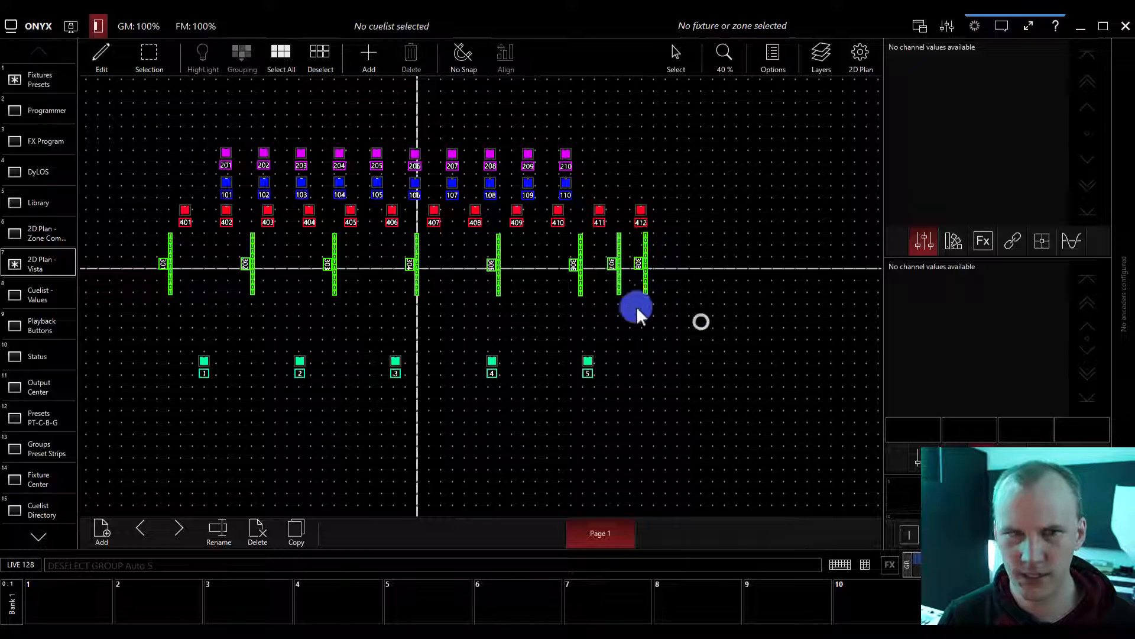
Move combined fixture 301 under fixture 401, and align and spread fixtures 301 to 308 evenly across the row
left_click_drag(169, 240, 676, 310)
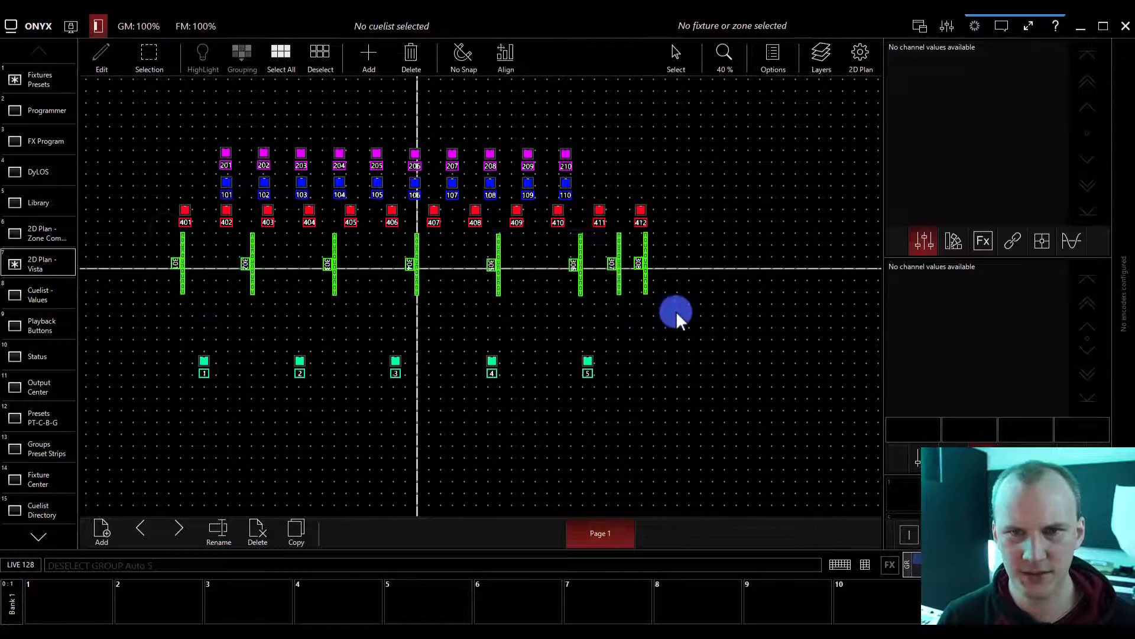
left_click(502, 61)
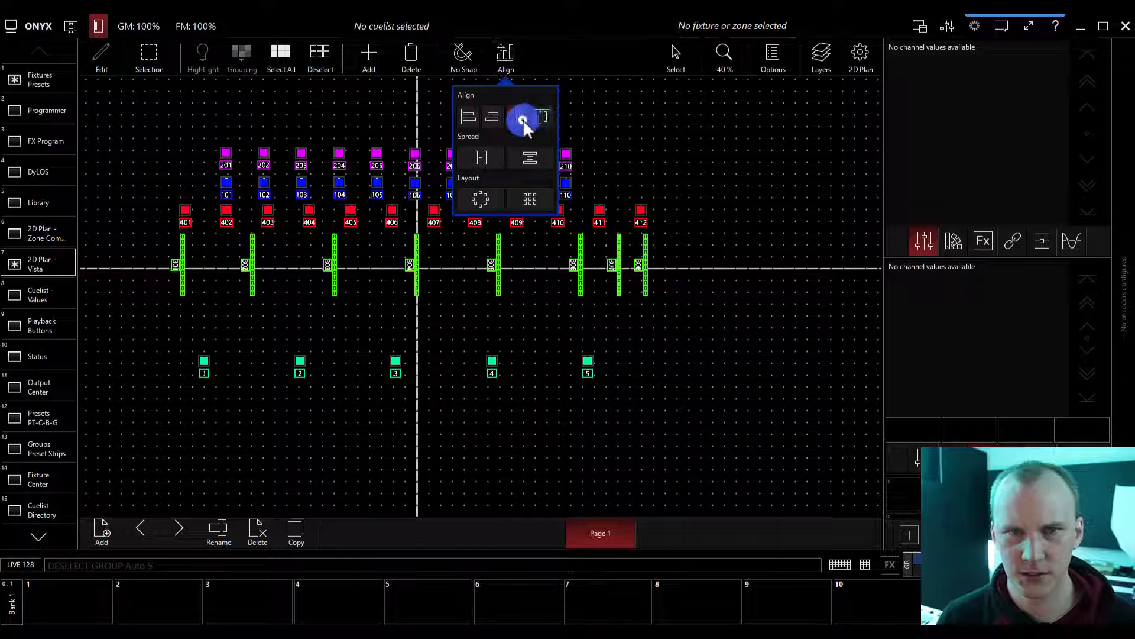
left_click(482, 158)
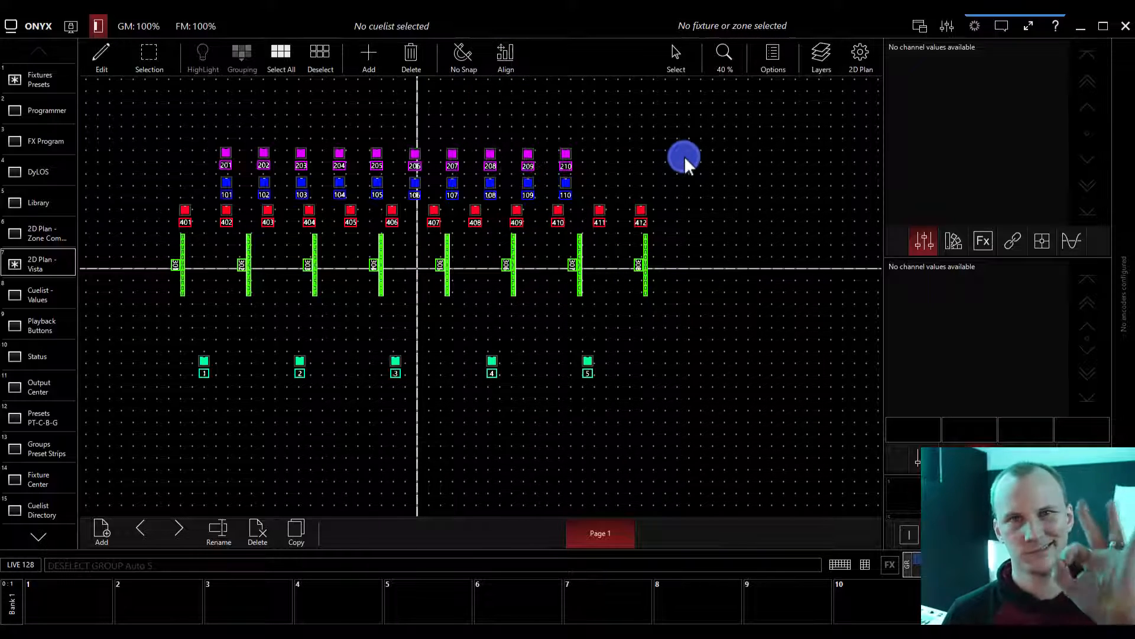
Switch the Vista 2D plan from edit mode to live mode
scroll(417, 266, "up", 2)
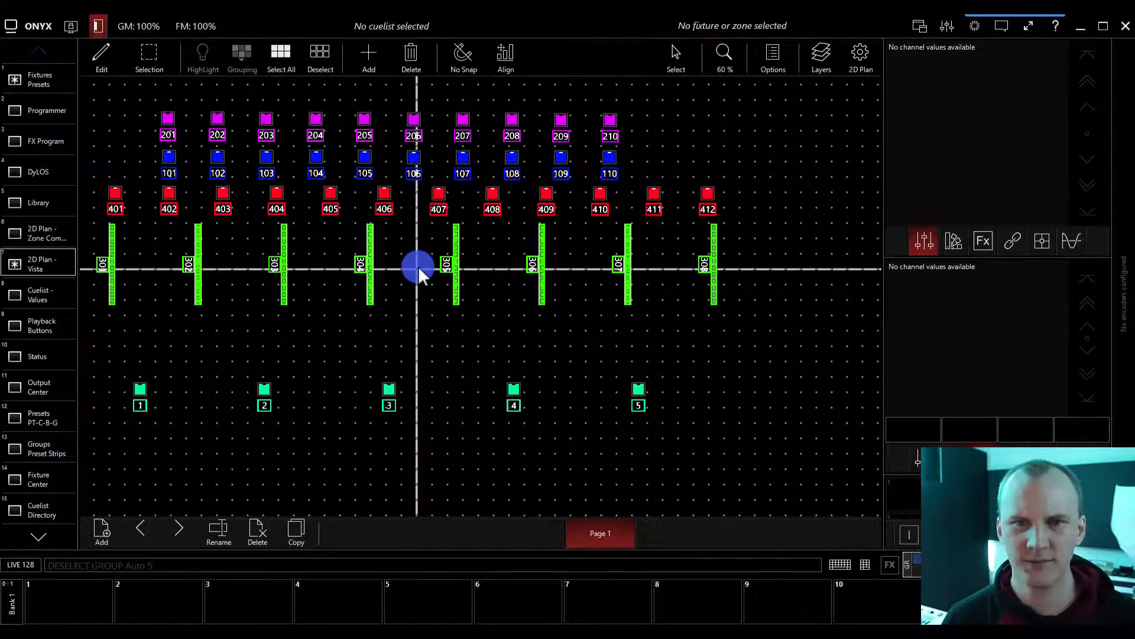
scroll(635, 333, "down", 2)
scroll(481, 278, "up", 2)
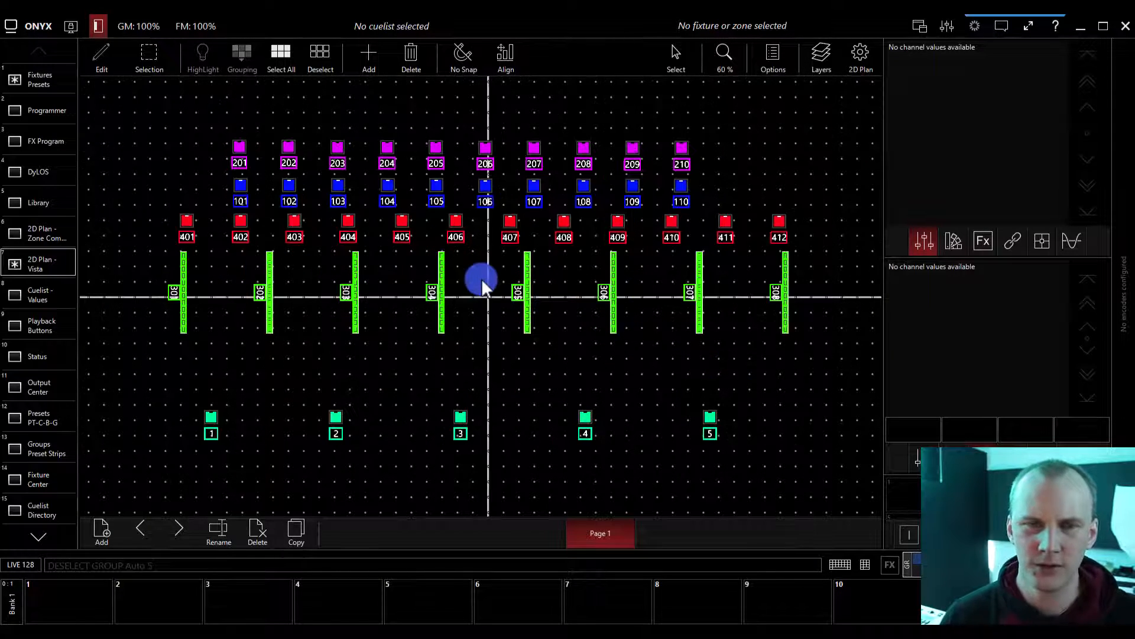
scroll(481, 278, "up", 1)
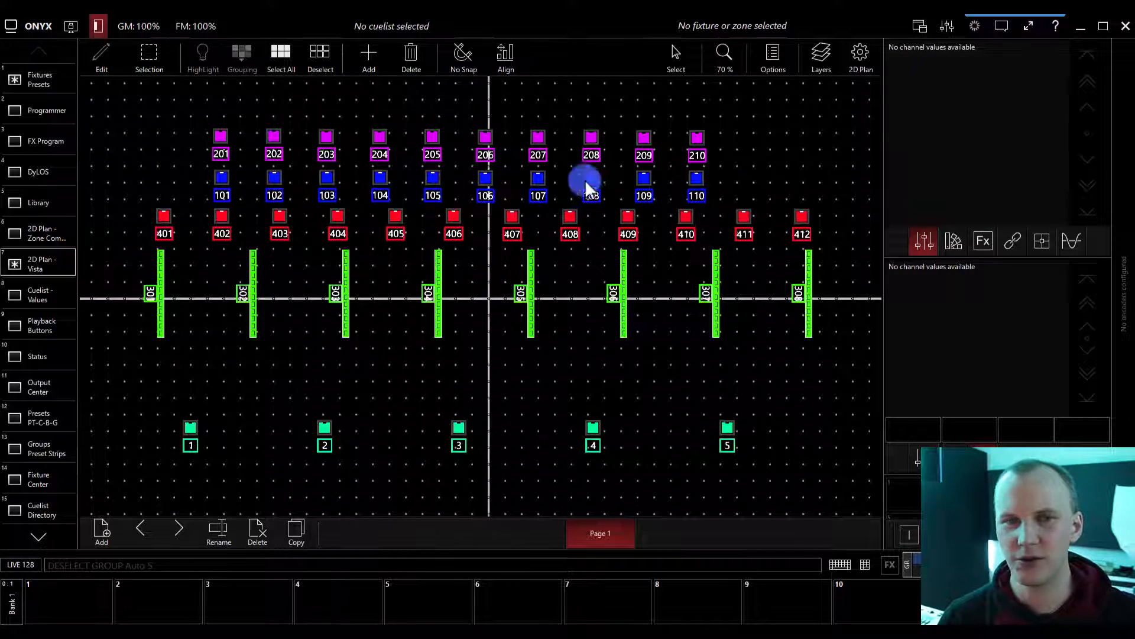
left_click(102, 47)
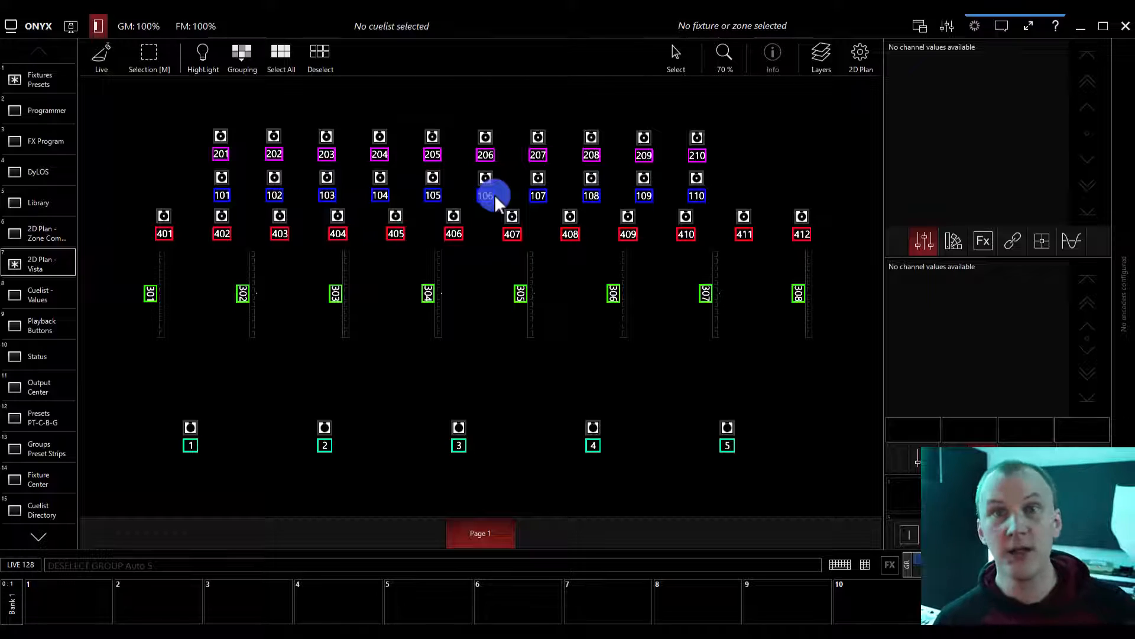
Review the fixture type colour of the Artiste DaVinci Standard in the patch, leave it as is, and return to the 2D plan
left_click(40, 28)
left_click(198, 71)
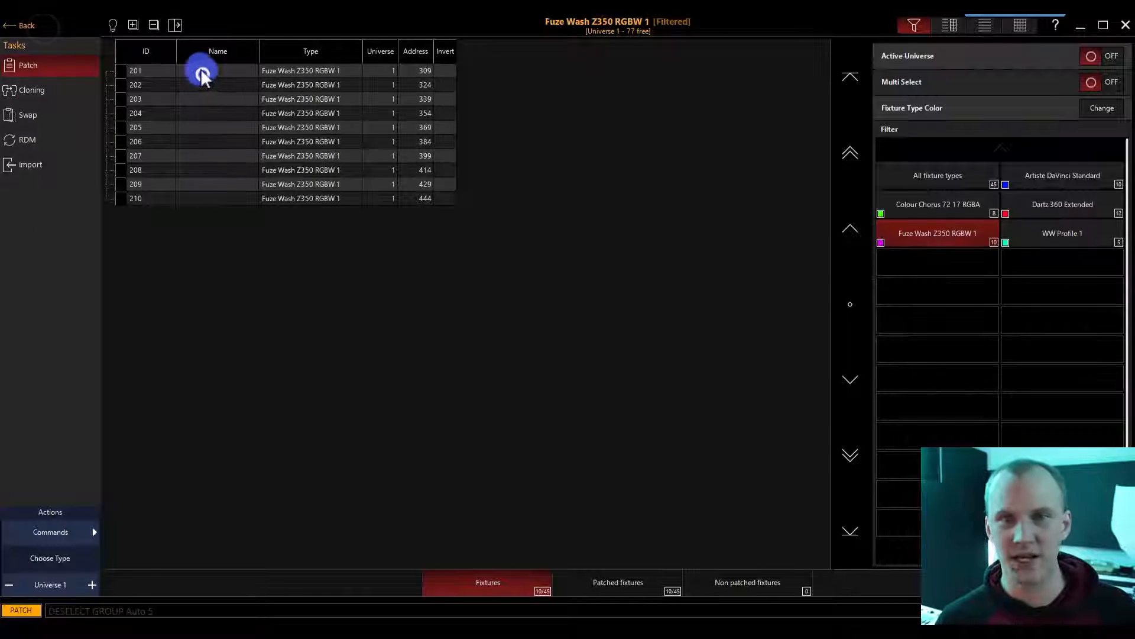
left_click(1064, 176)
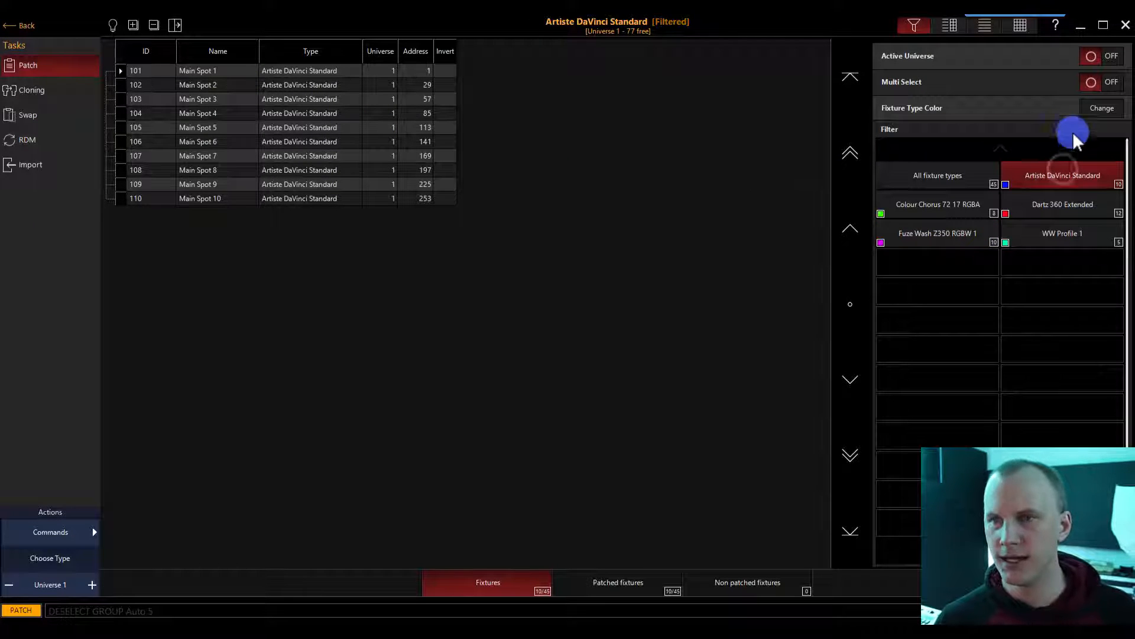
left_click(1109, 115)
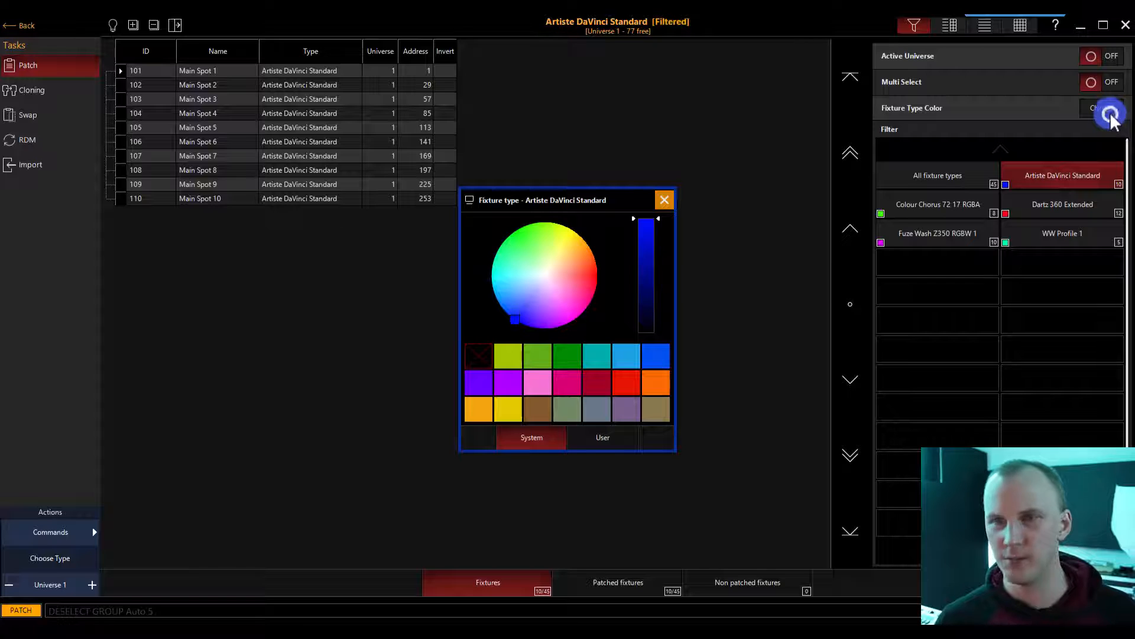
left_click(663, 199)
left_click(125, 23)
left_click(19, 25)
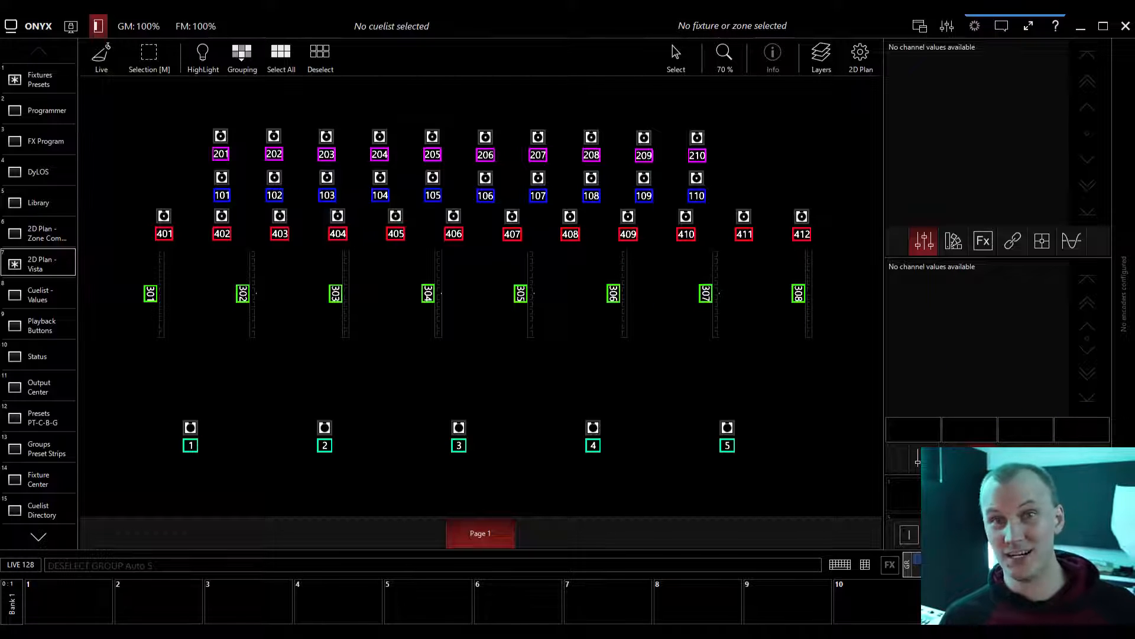
Switch the Vista 2D plan from live mode to edit mode
scroll(312, 299, "down", 1)
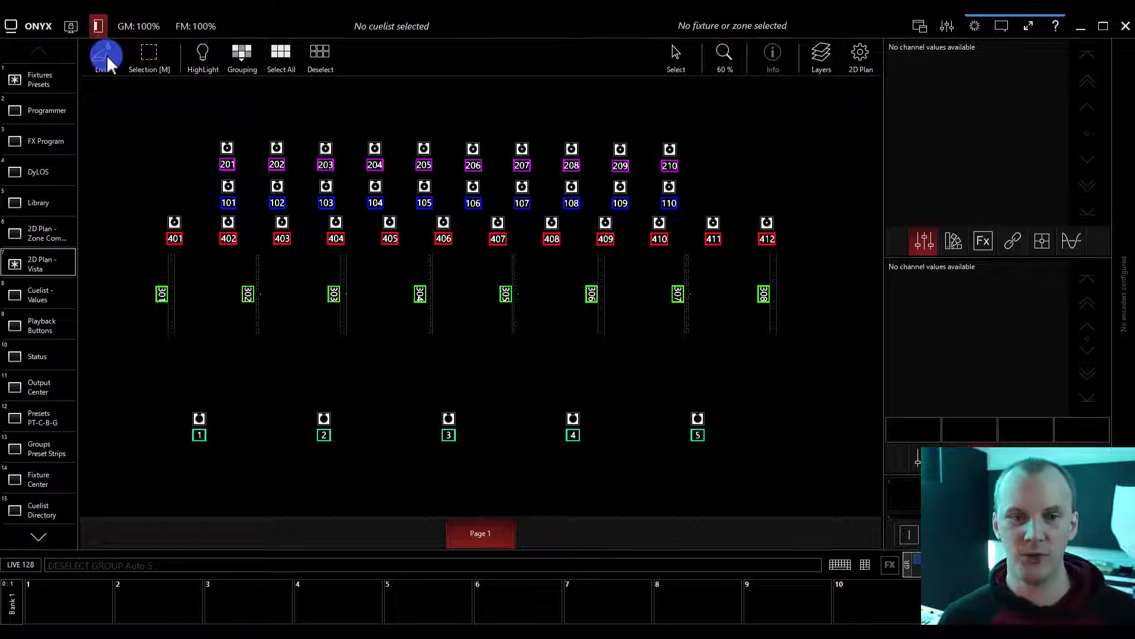
scroll(431, 232, "down", 2)
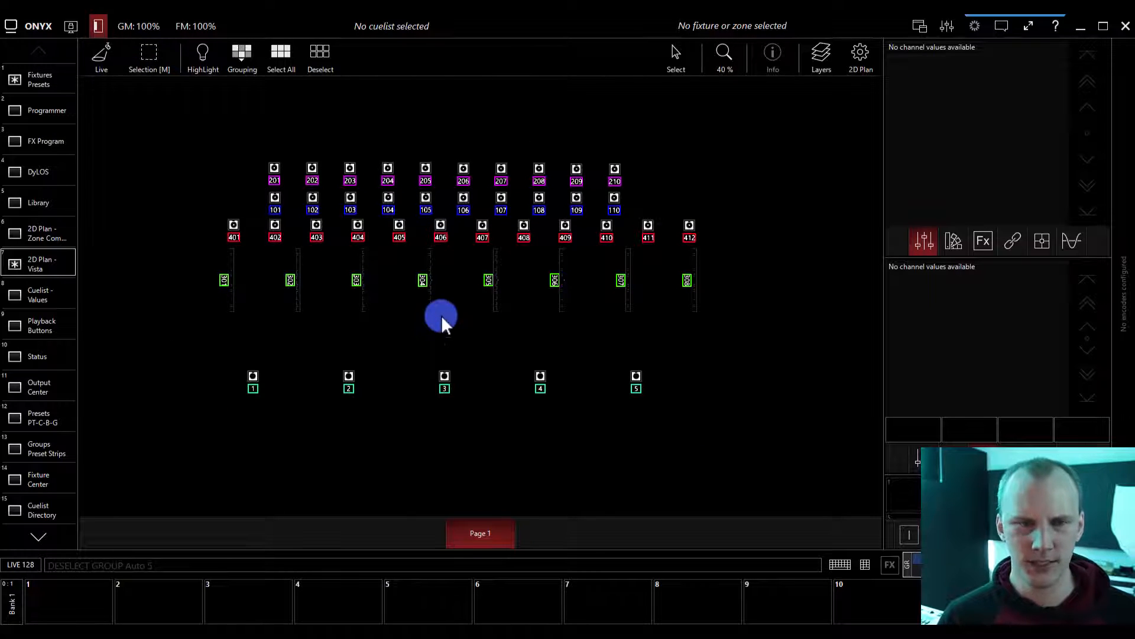
scroll(435, 443, "up", 1)
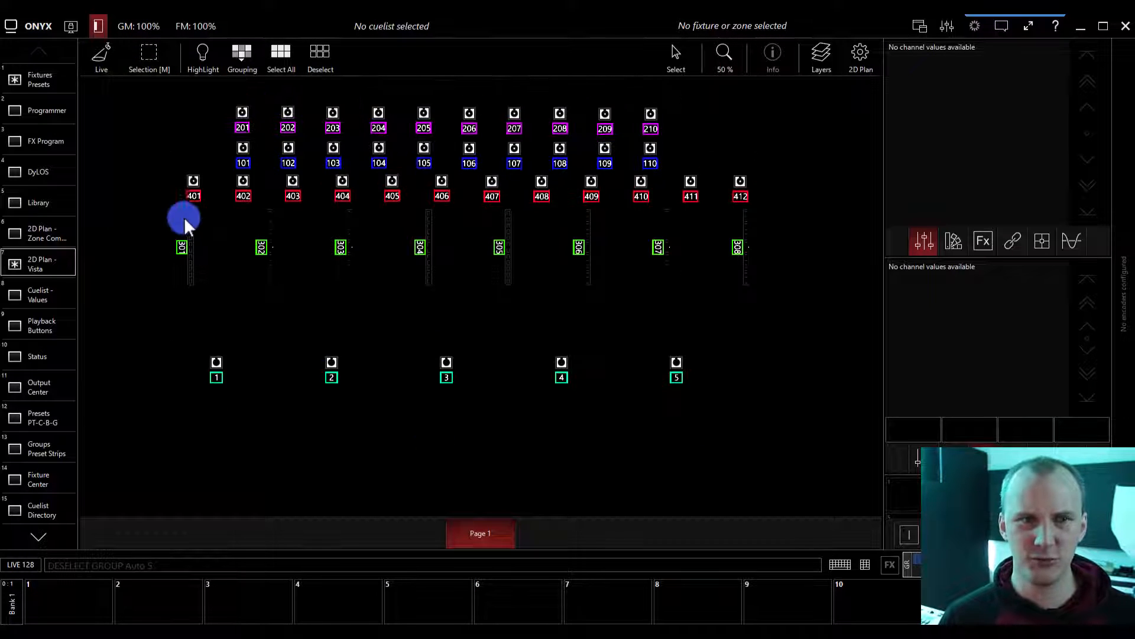
left_click(106, 47)
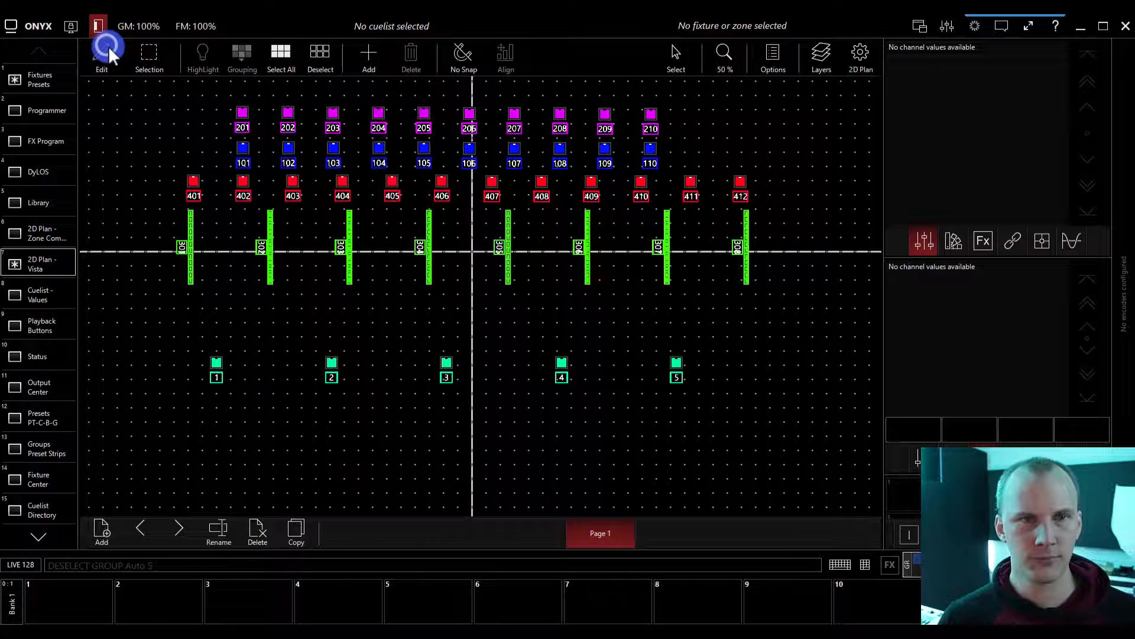
Place all six automatic fixture groups in a straight horizontal line below fixtures 1 to 5
left_click(364, 53)
left_click(423, 117)
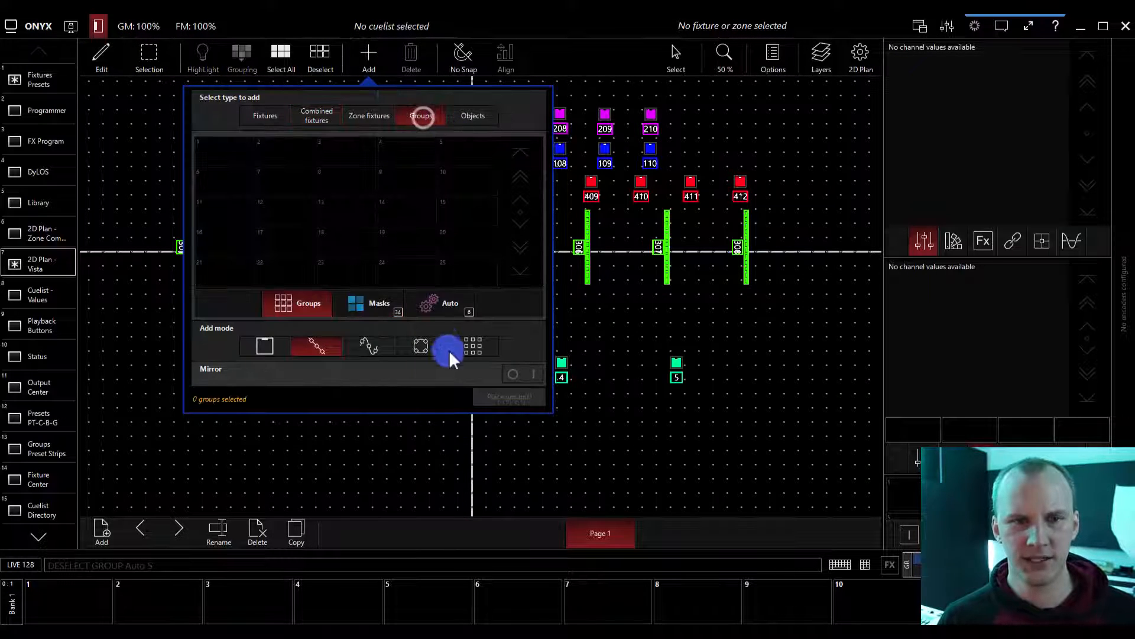
left_click(432, 302)
left_click(229, 138)
left_click(288, 142)
left_click(435, 148)
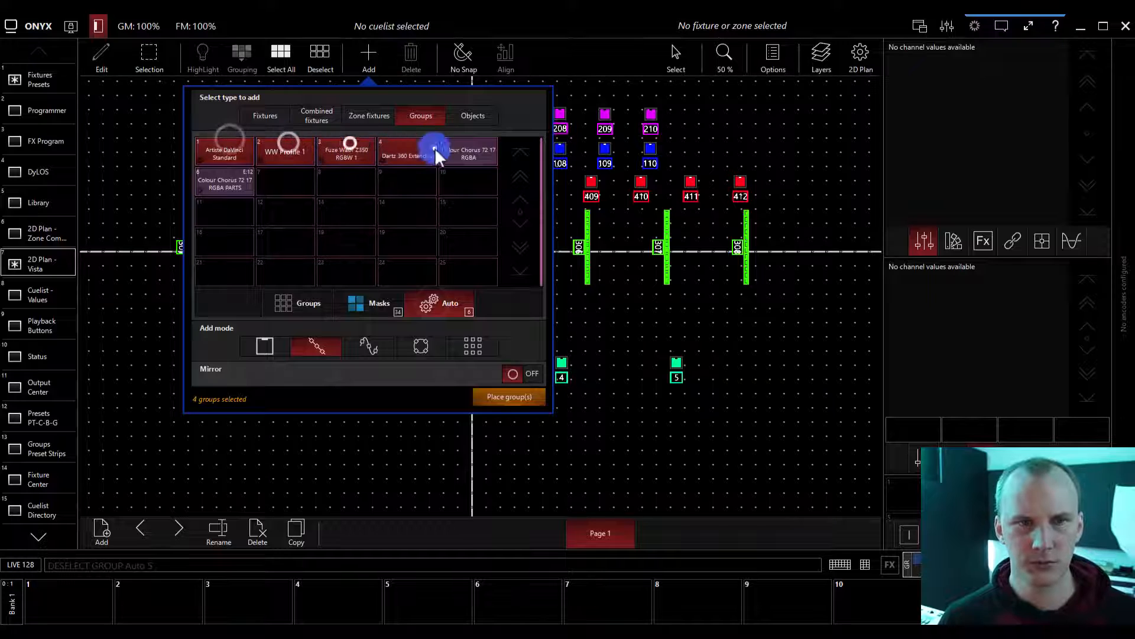
left_click(482, 150)
left_click(342, 149)
left_click(246, 180)
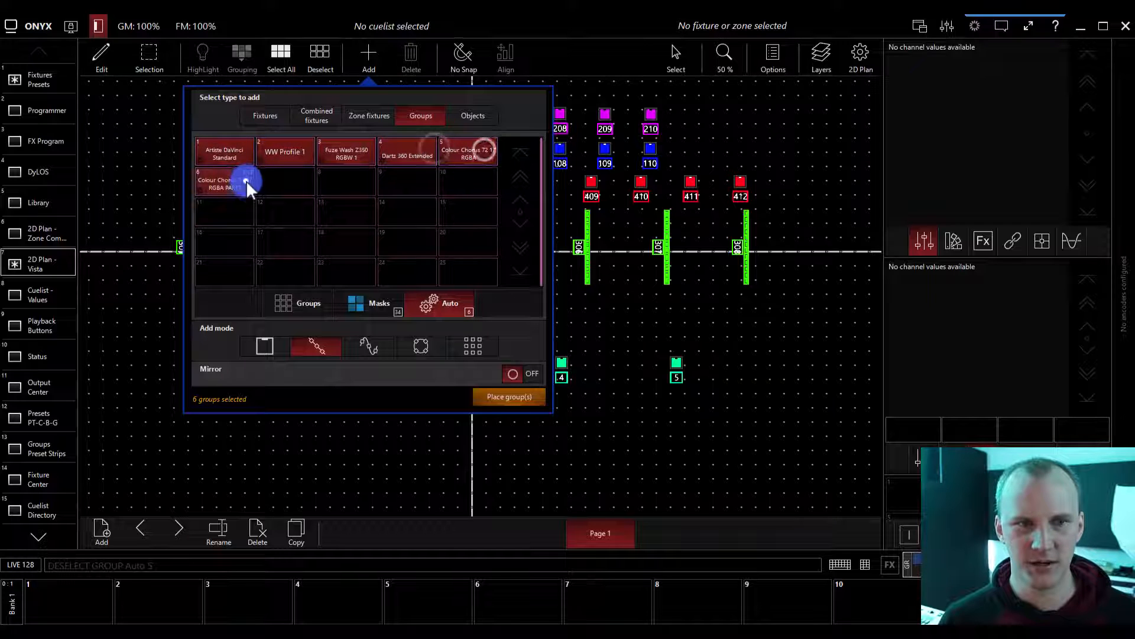
left_click(481, 395)
mouse_move(212, 428)
left_mouse_down()
mouse_move(712, 421)
mouse_move(695, 427)
left_mouse_up()
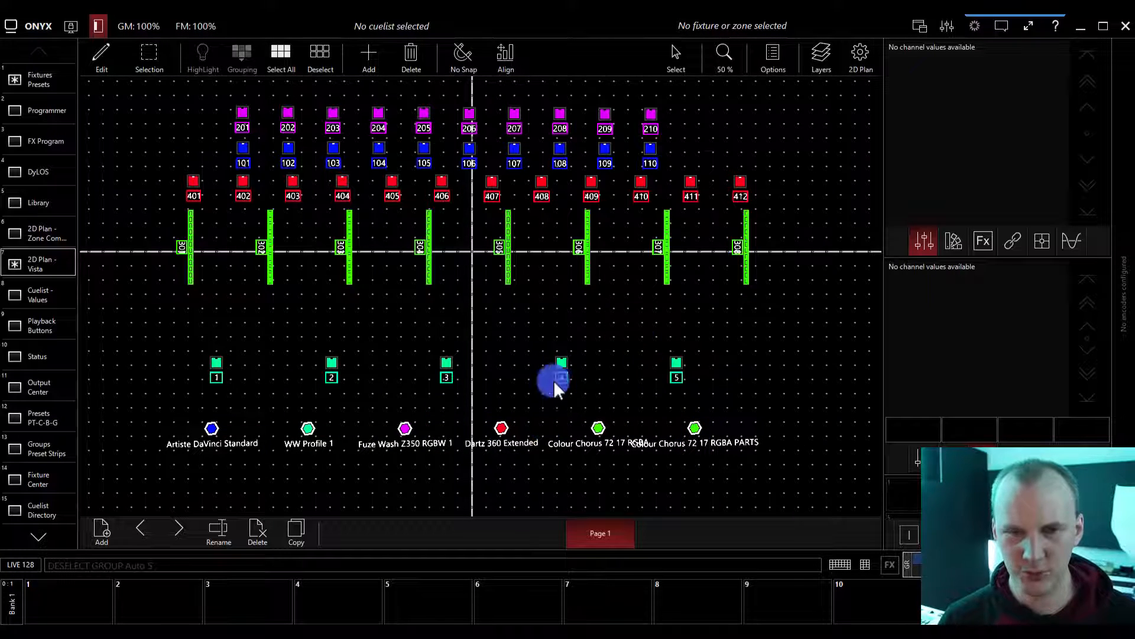
Check the plan's layer list and the options of the placed groups, including the rotation setting
left_click(819, 57)
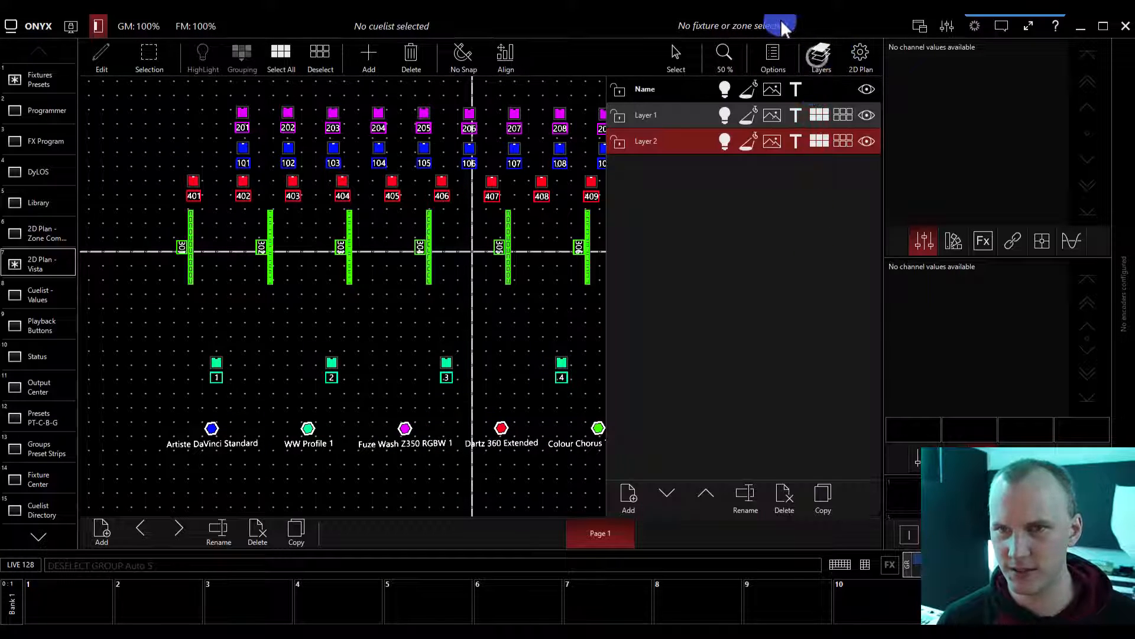
left_click(775, 53)
left_click(799, 264)
left_click_drag(799, 266, 799, 269)
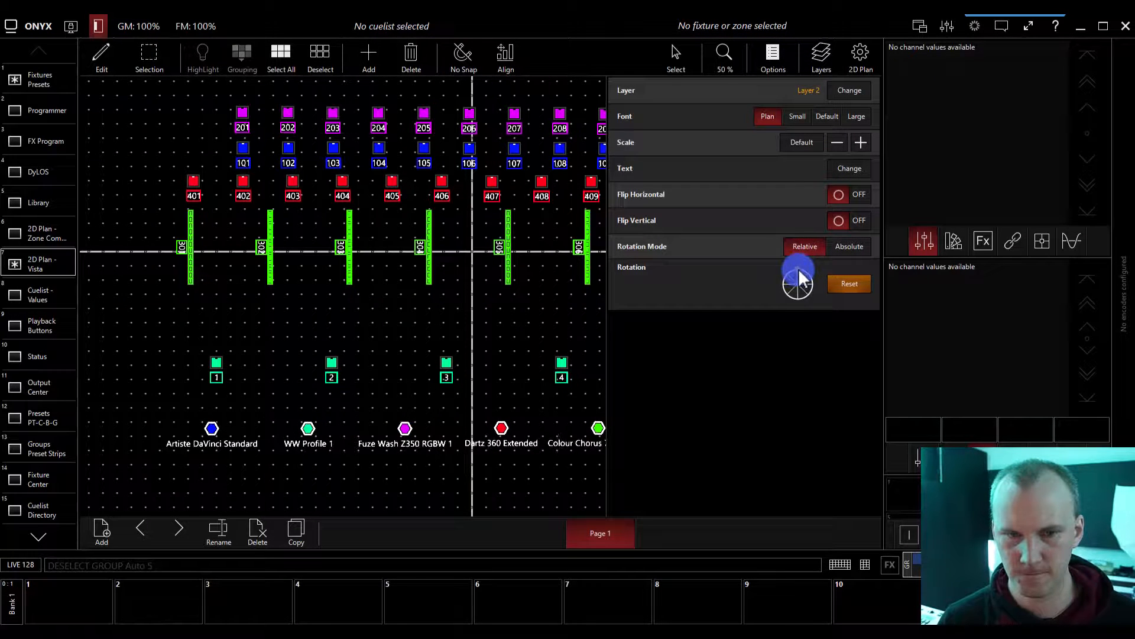
left_click(761, 56)
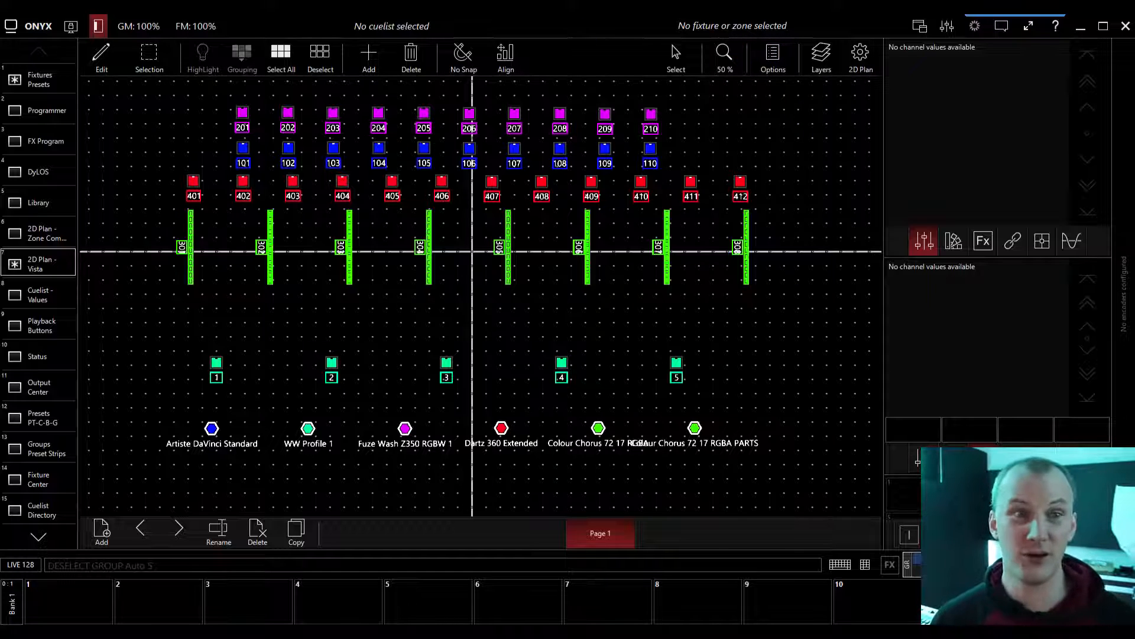
Unlock the workspace and save the edited plan over the 2D Plan - Vista view, storing only the Internal right screen
left_click(98, 59)
left_click(104, 52)
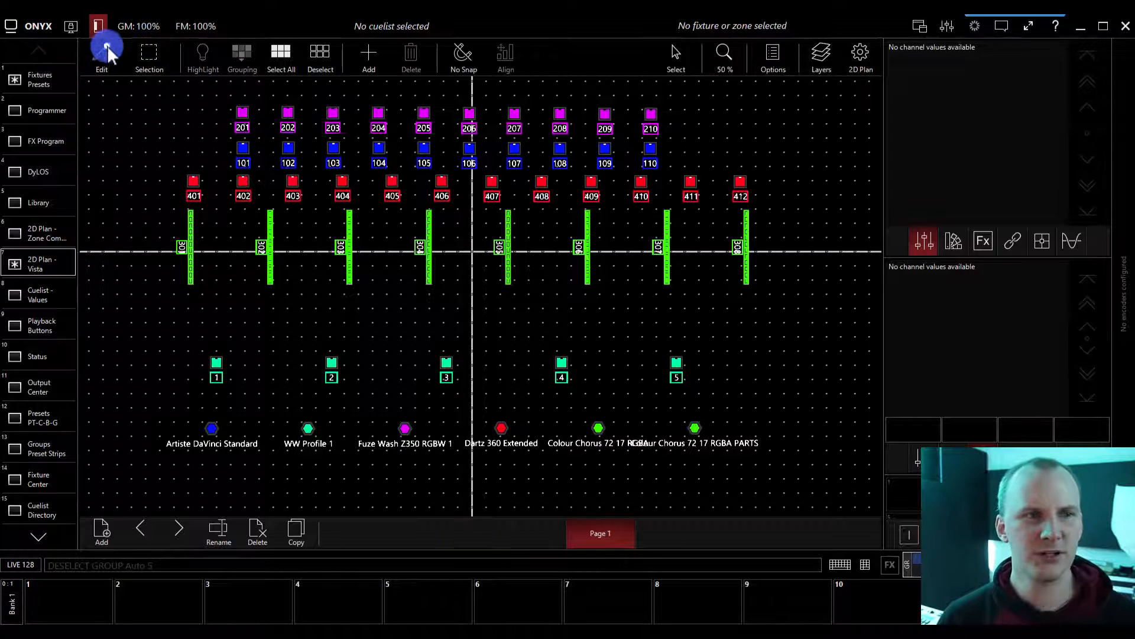
right_click(28, 269)
left_click(113, 248)
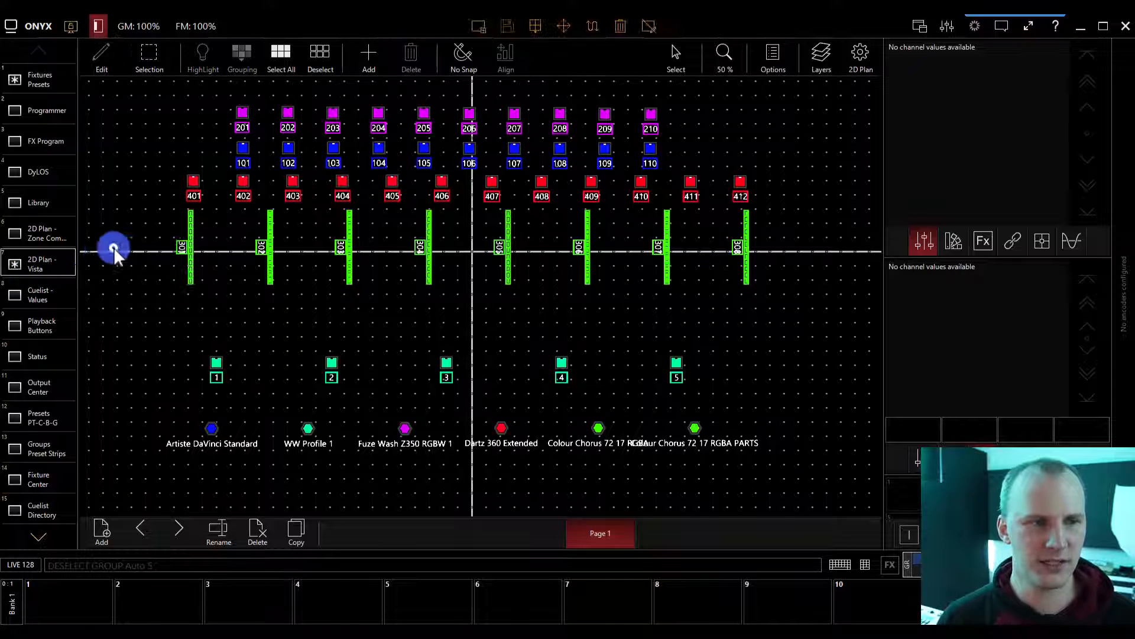
left_click(513, 26)
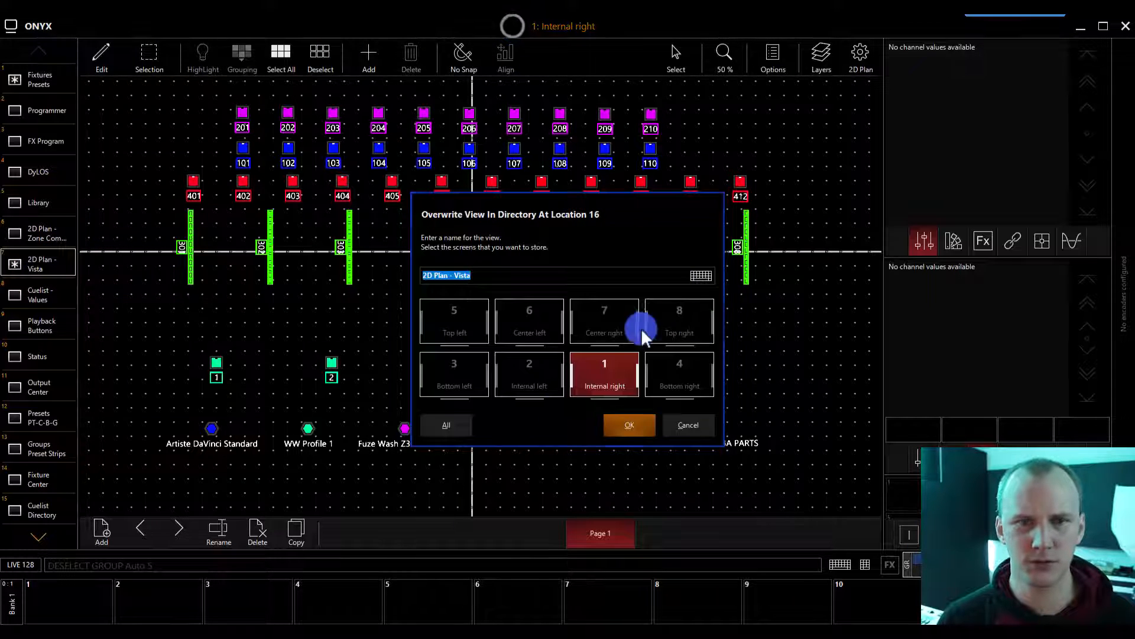
left_click(613, 427)
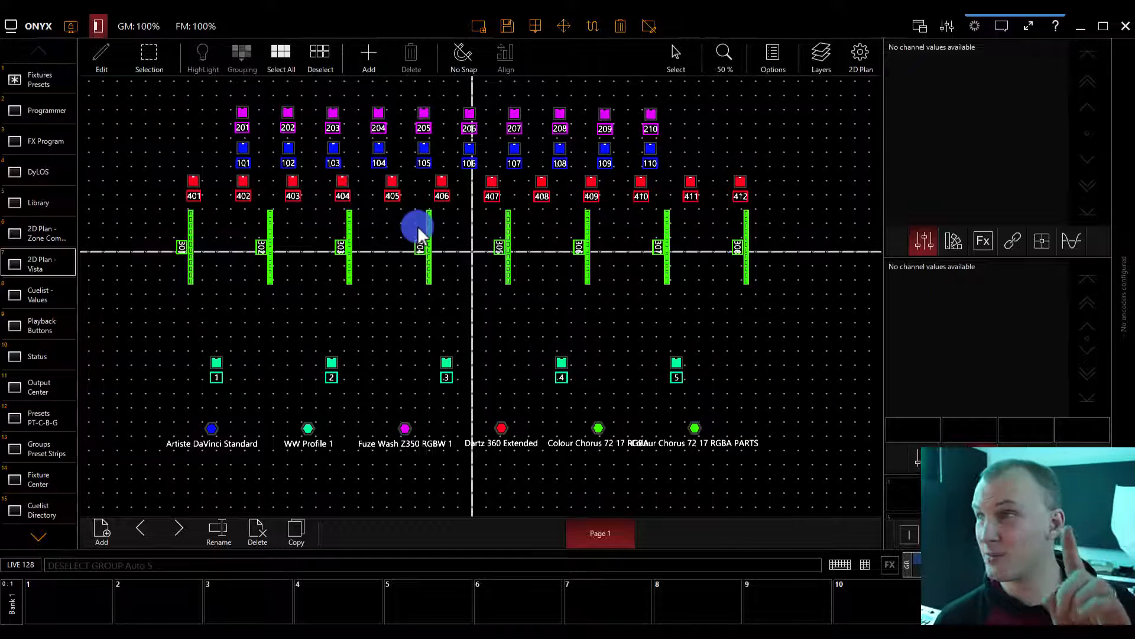
Switch the 2D plan to live mode and save that state over the 2D Plan - Vista view
left_click(90, 52)
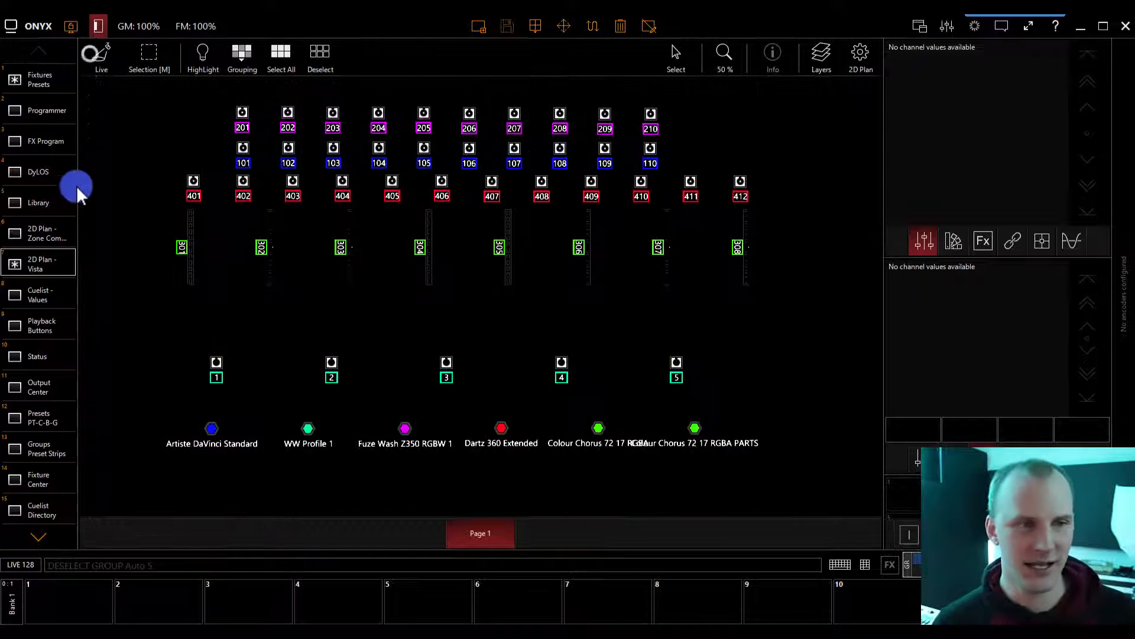
right_click(47, 240)
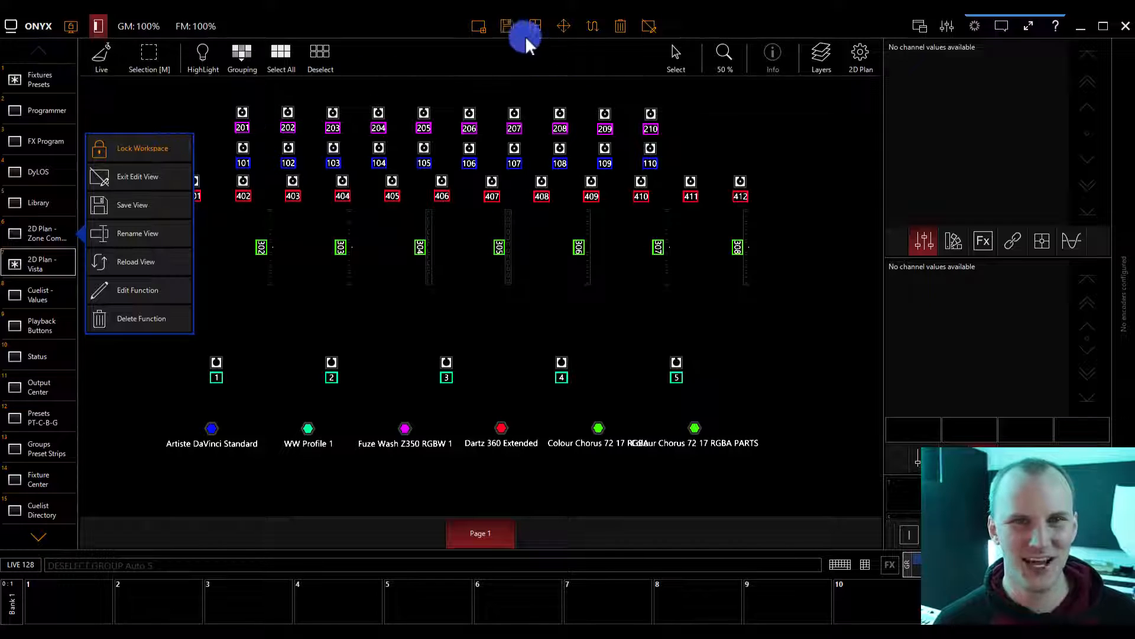
left_click(506, 26)
left_click(506, 26)
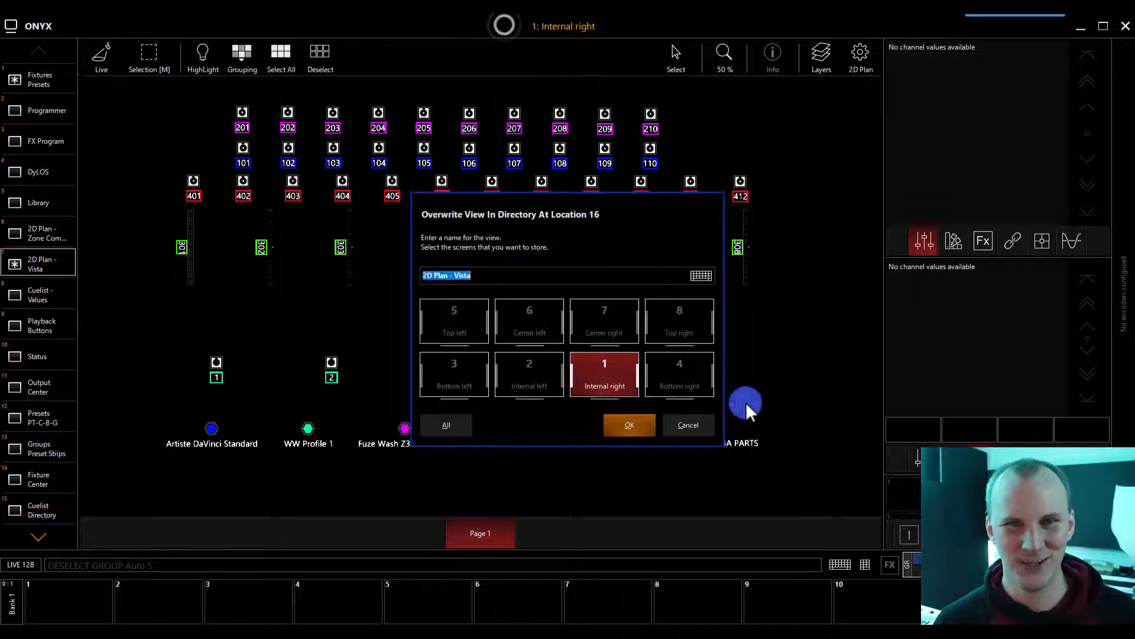
left_click(627, 425)
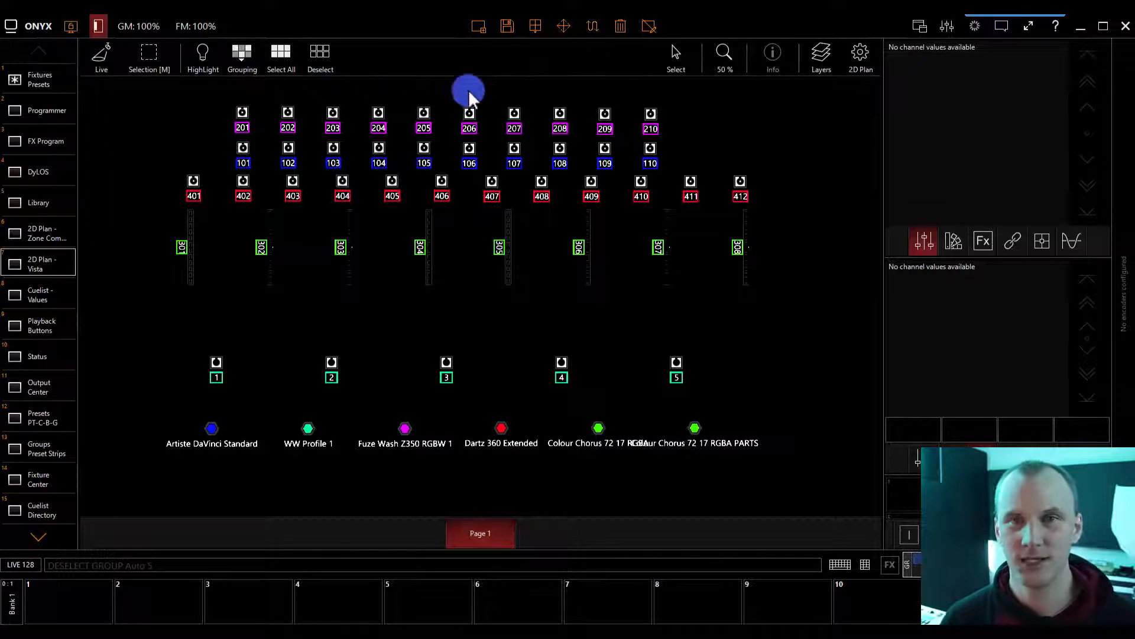
Test recalling the saved 2D Plan - Vista view, and select and deselect the Colour Chorus 72 17 RGBA group on the plan
scroll(642, 274, "up", 4)
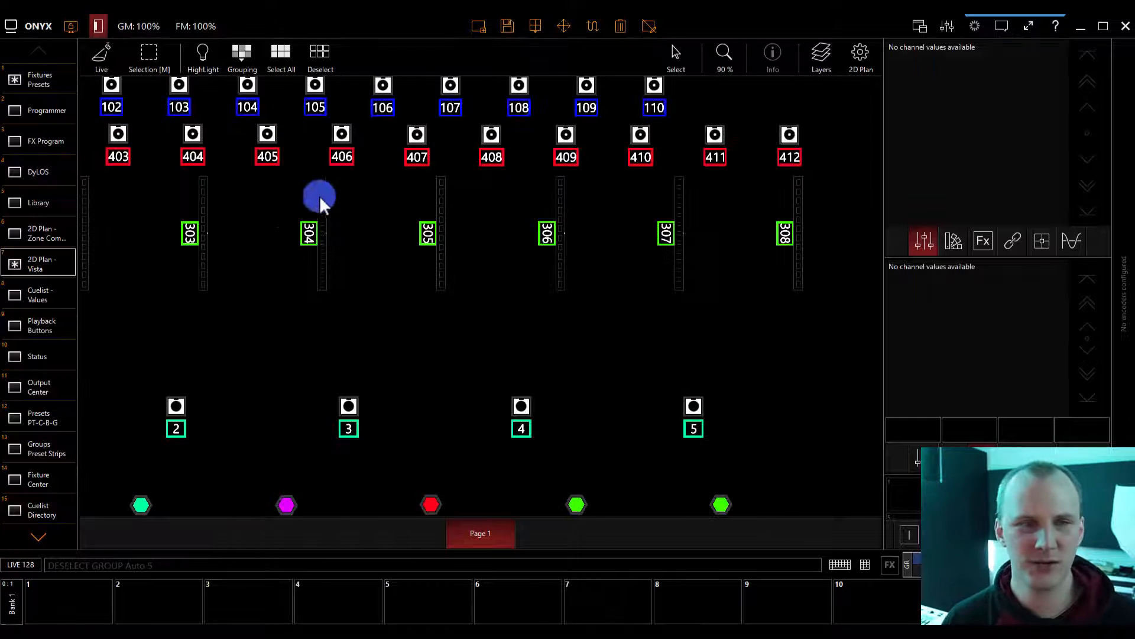
left_click(40, 265)
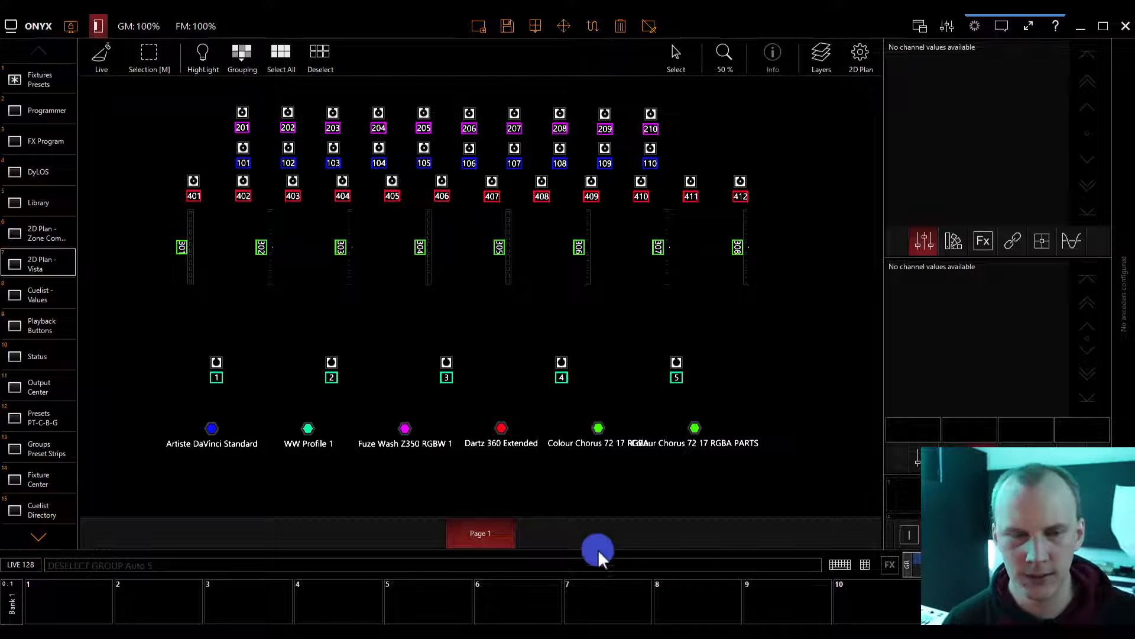
left_click(598, 431)
left_click(596, 428)
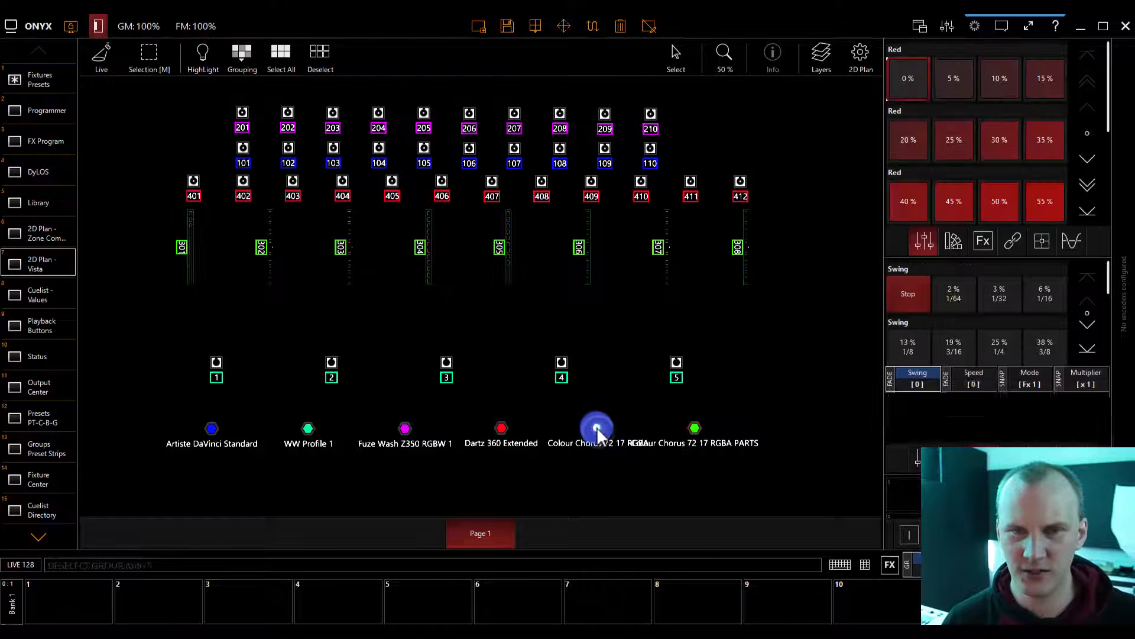
Select the Dartz 360 Extended group, set its output to 100 %, and display the colour mixer
left_click(517, 432)
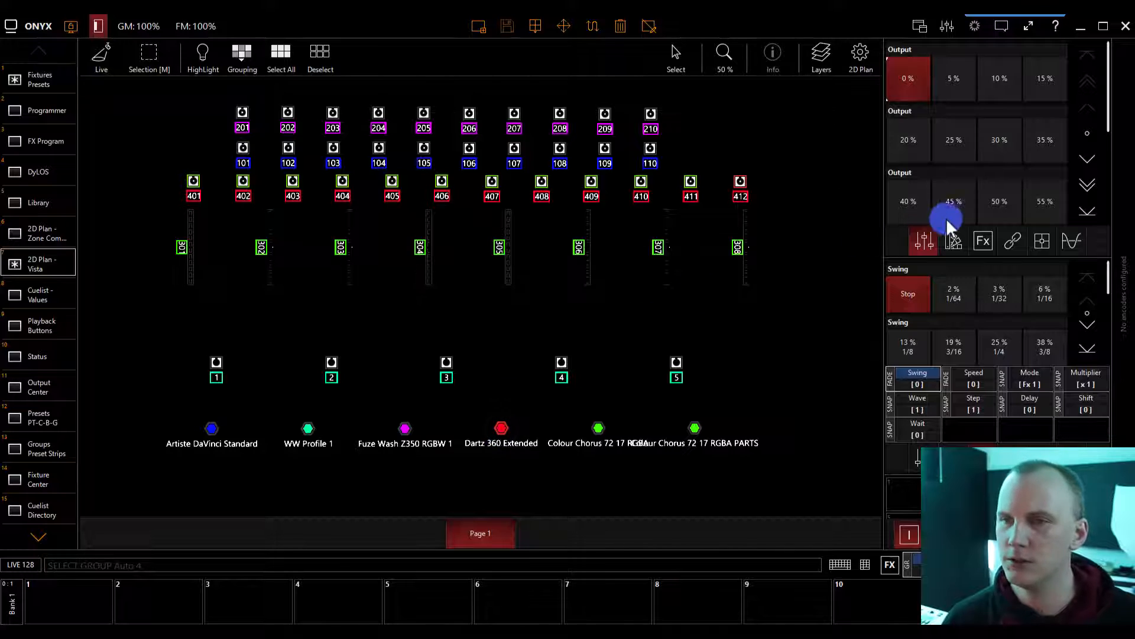
left_click(1043, 199)
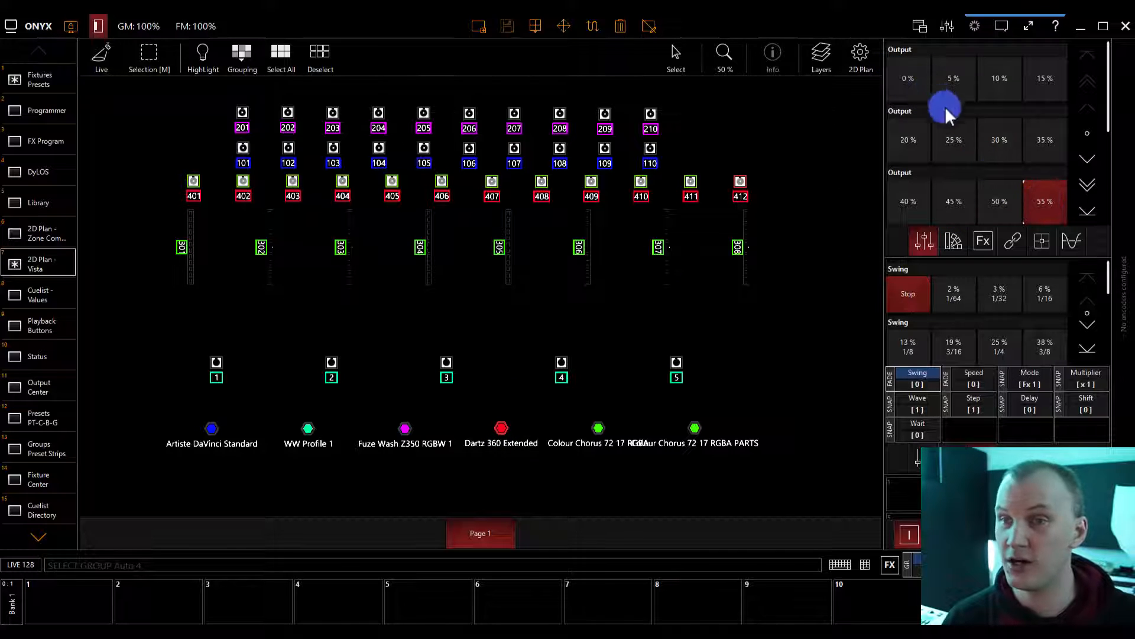
left_click(1042, 204)
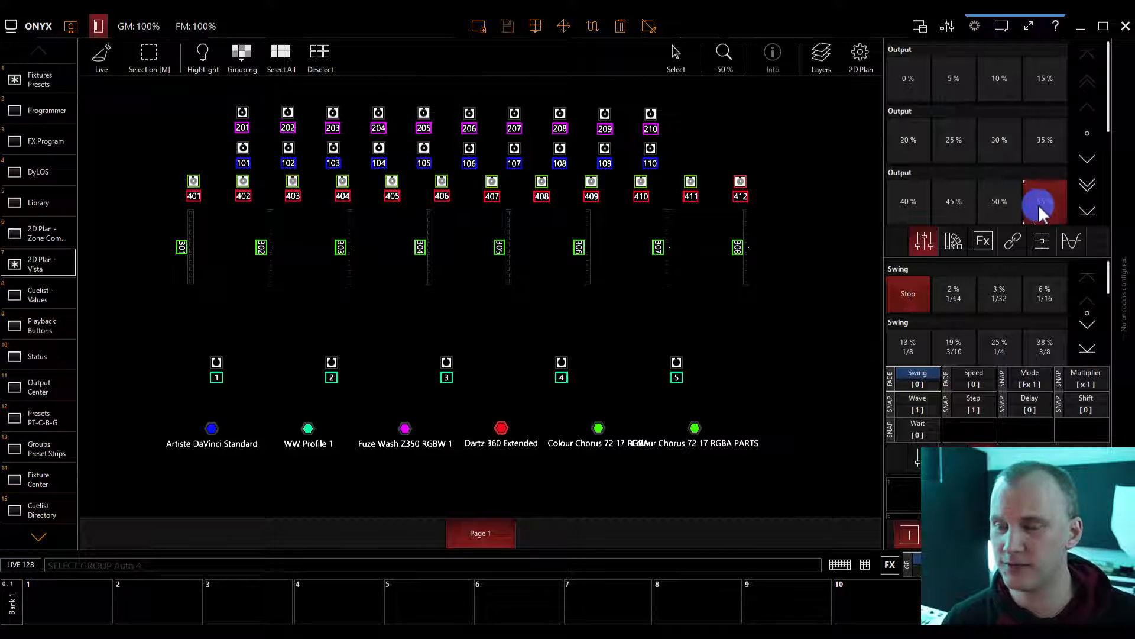
left_click(1039, 205)
left_click(1088, 208)
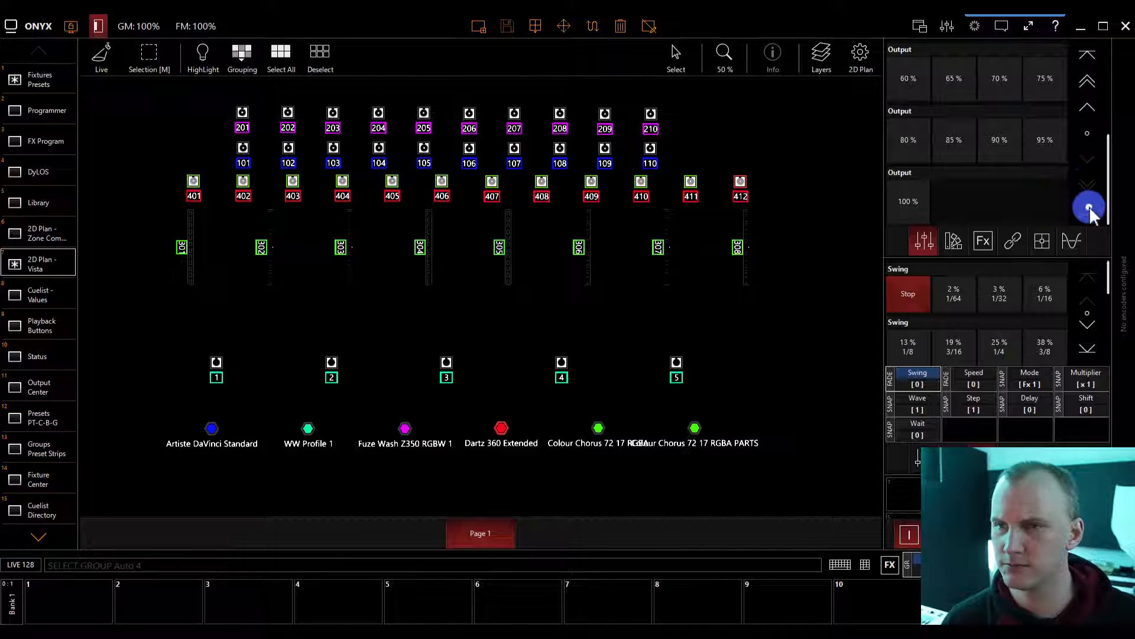
left_click(927, 201)
left_click(953, 240)
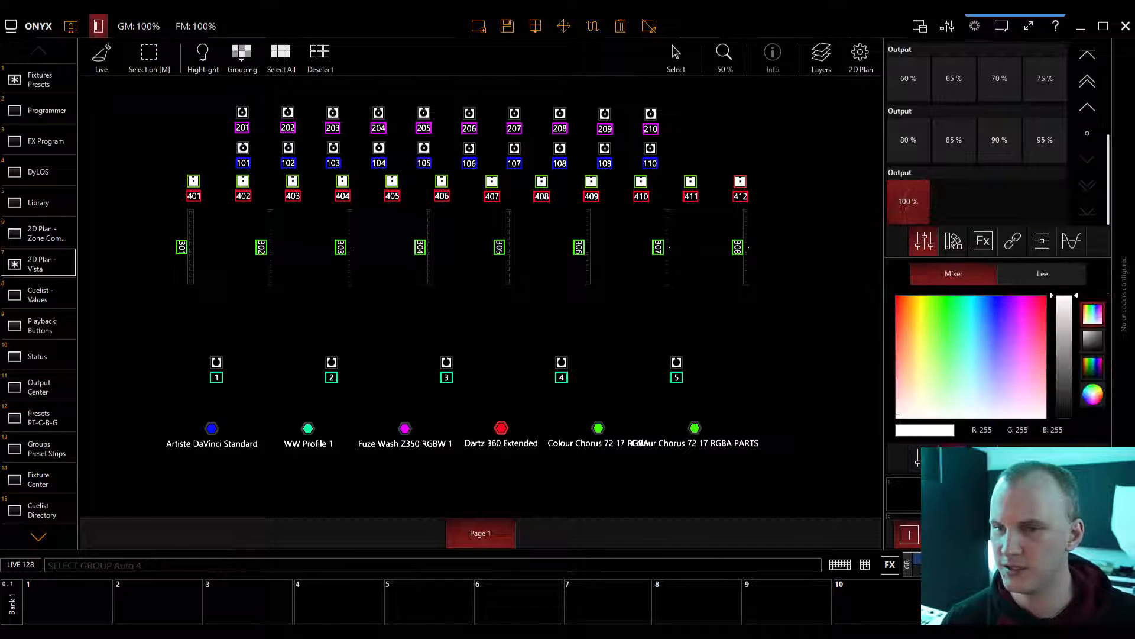
Overwrite the 2D Plan - Vista view with the layout that includes the colour mixer, keeping the same name
right_click(62, 269)
left_click(117, 236)
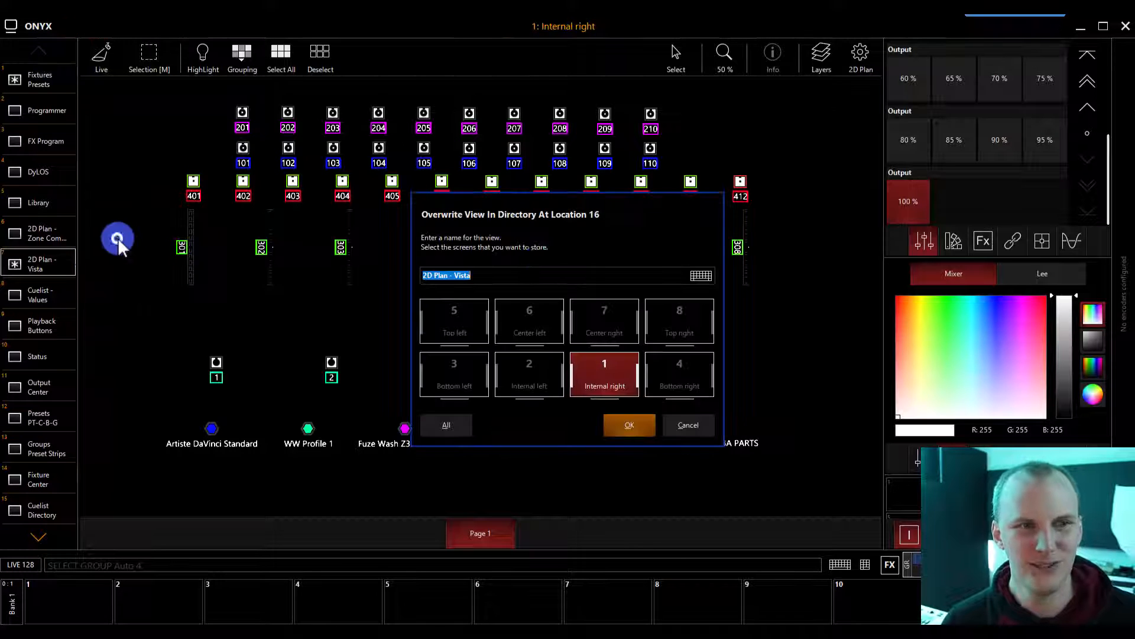
left_click(533, 273)
left_click(628, 424)
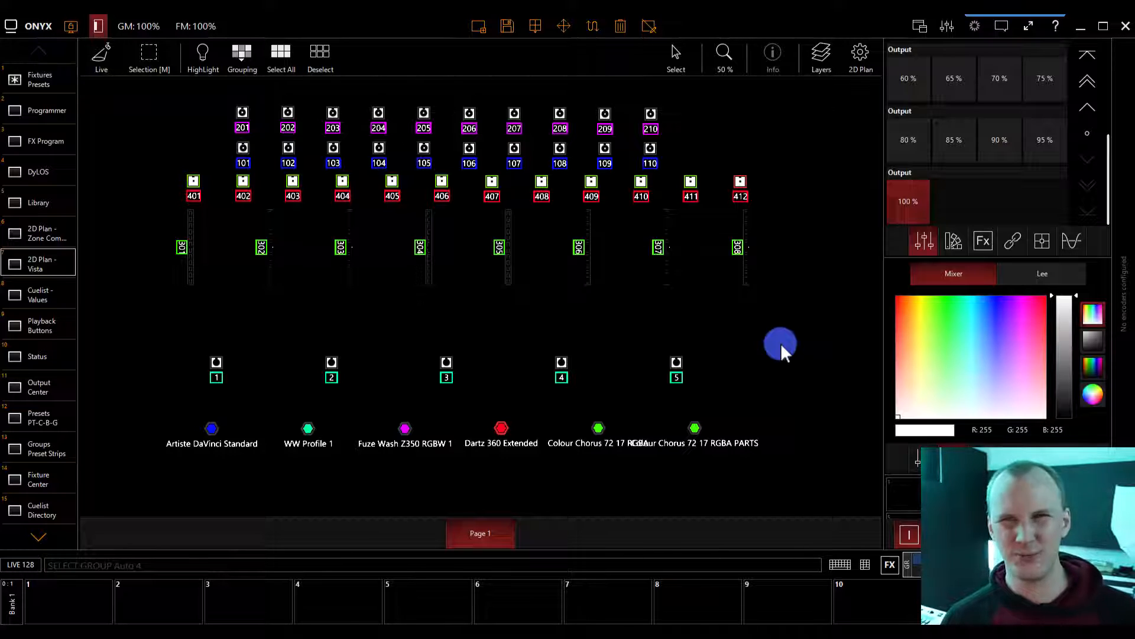
Put the Vista 2D plan back into edit mode
left_click(773, 292)
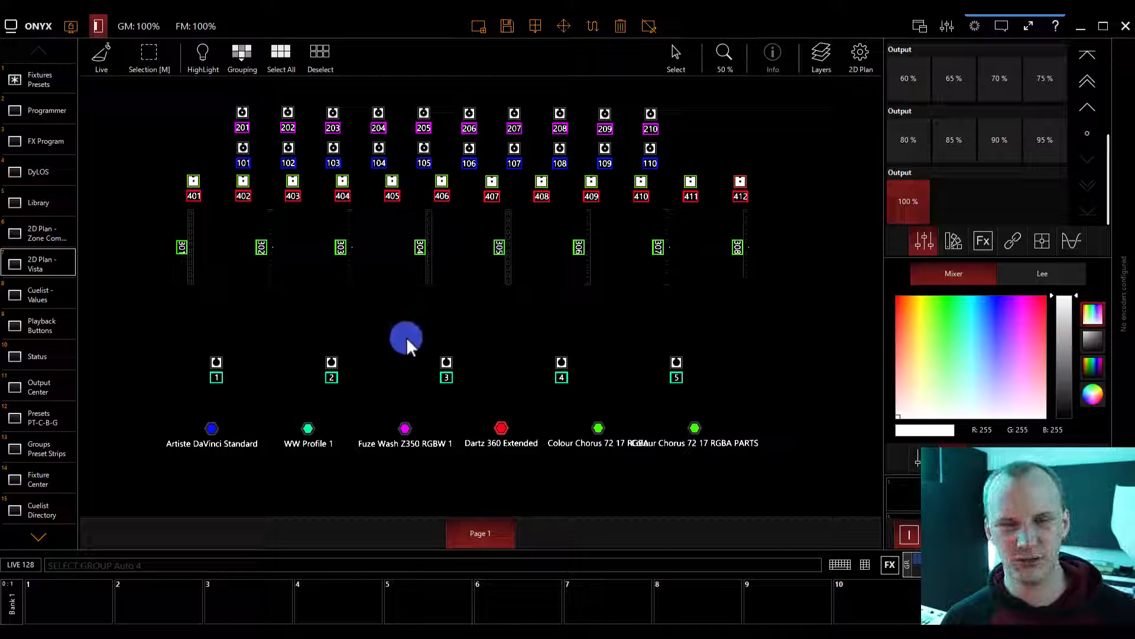
left_click(99, 61)
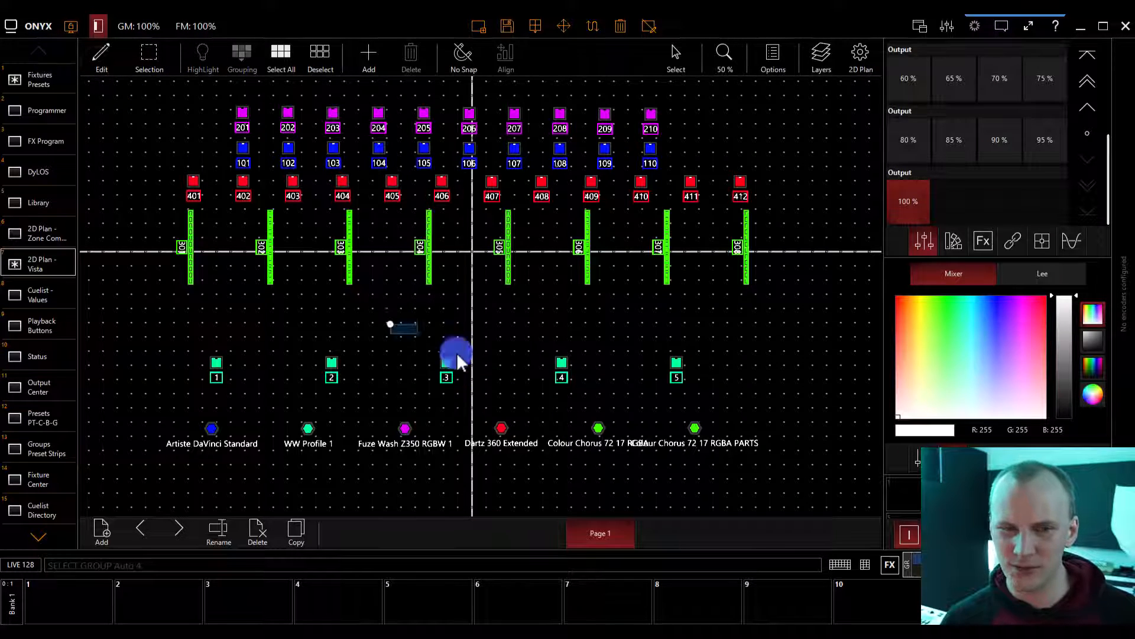
left_click(446, 363)
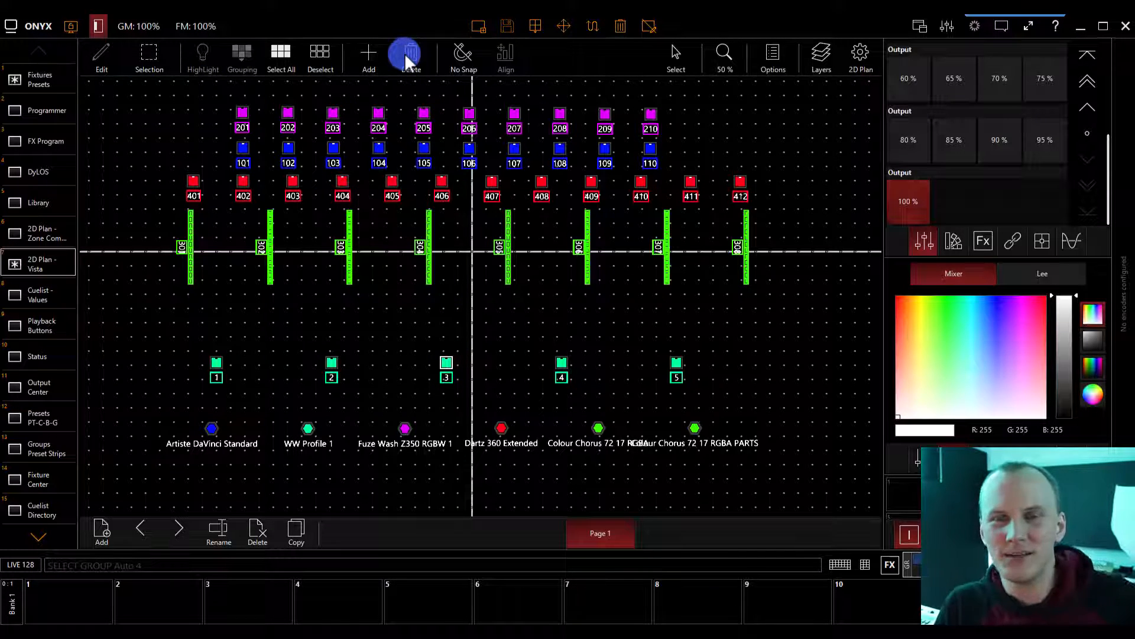
left_click_drag(296, 314, 425, 340)
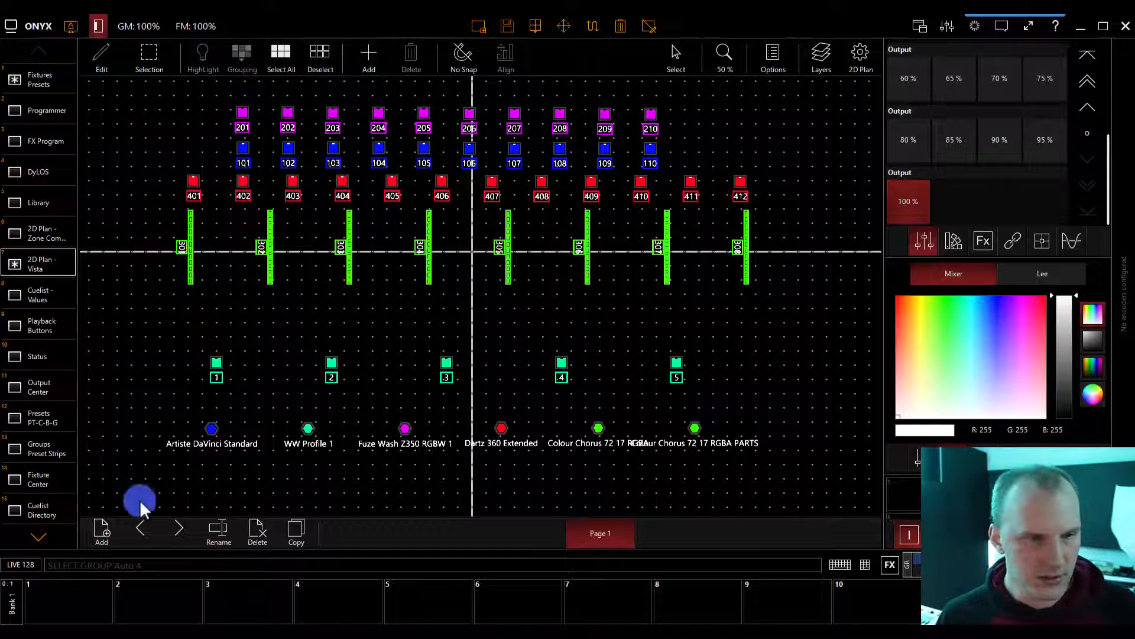
Add a second page to the 2D plan, and select the Artiste DaVinci Standard fixture group for it
left_click(95, 530)
left_click(653, 531)
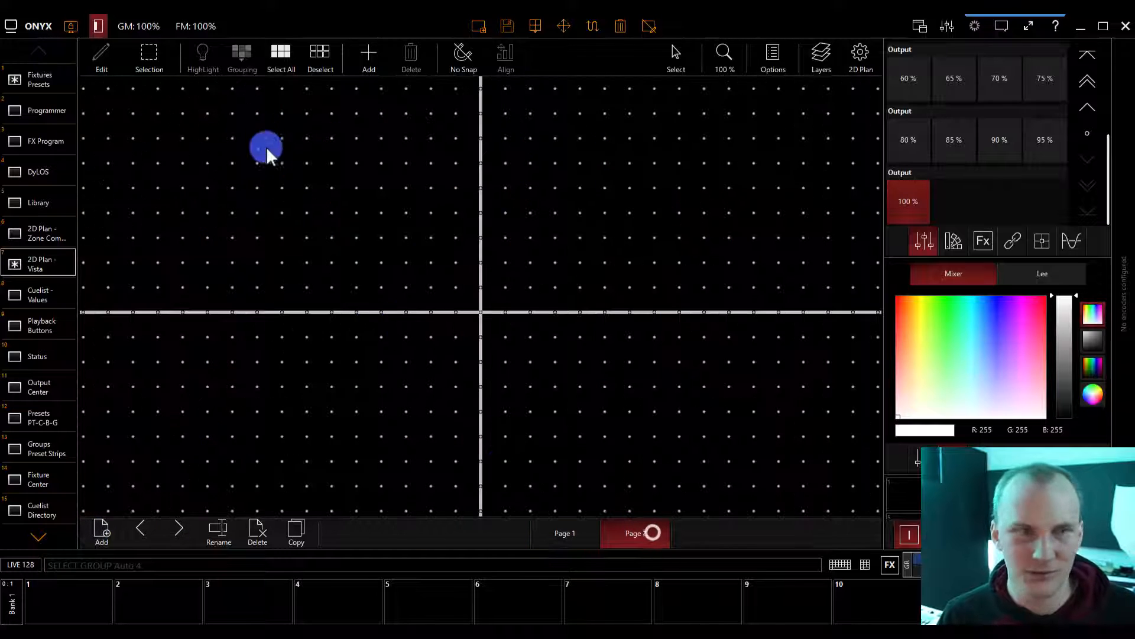
left_click(43, 79)
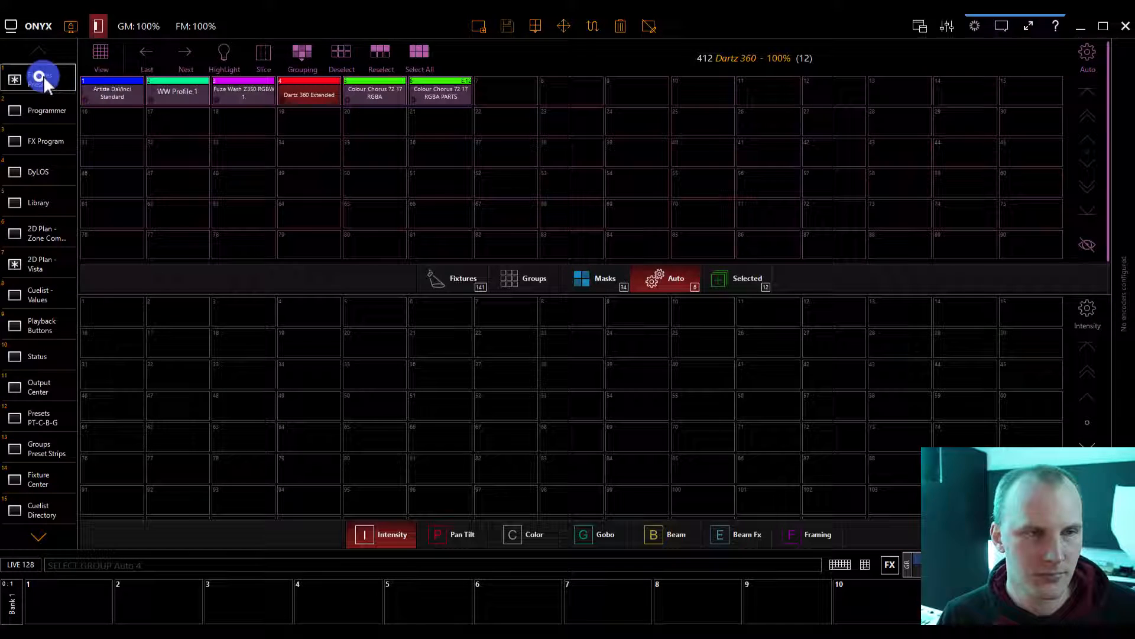
left_click(110, 90)
left_click(45, 237)
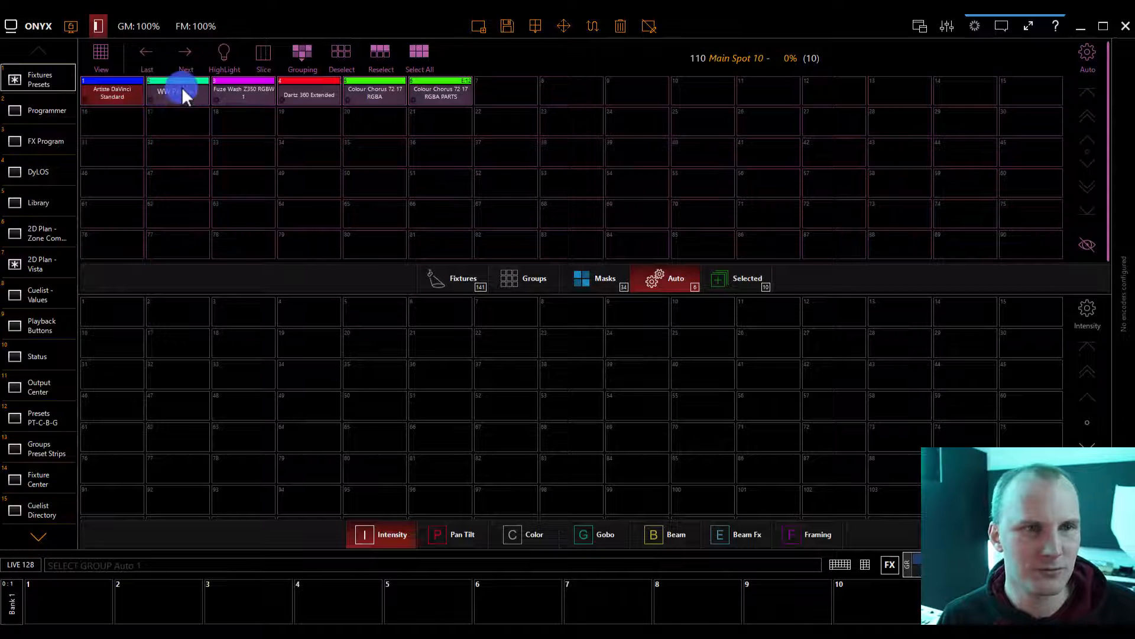
left_click(36, 269)
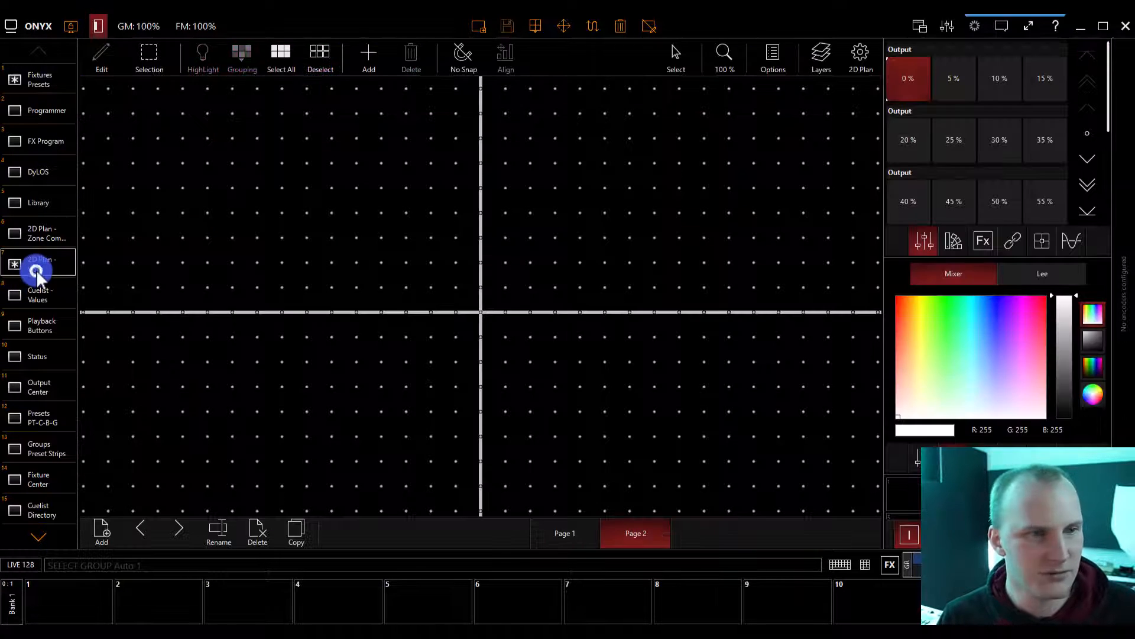
Place the selected fixtures 101 to 110 in a straight line across the upper part of Page 2, and check them in live mode
left_click(359, 58)
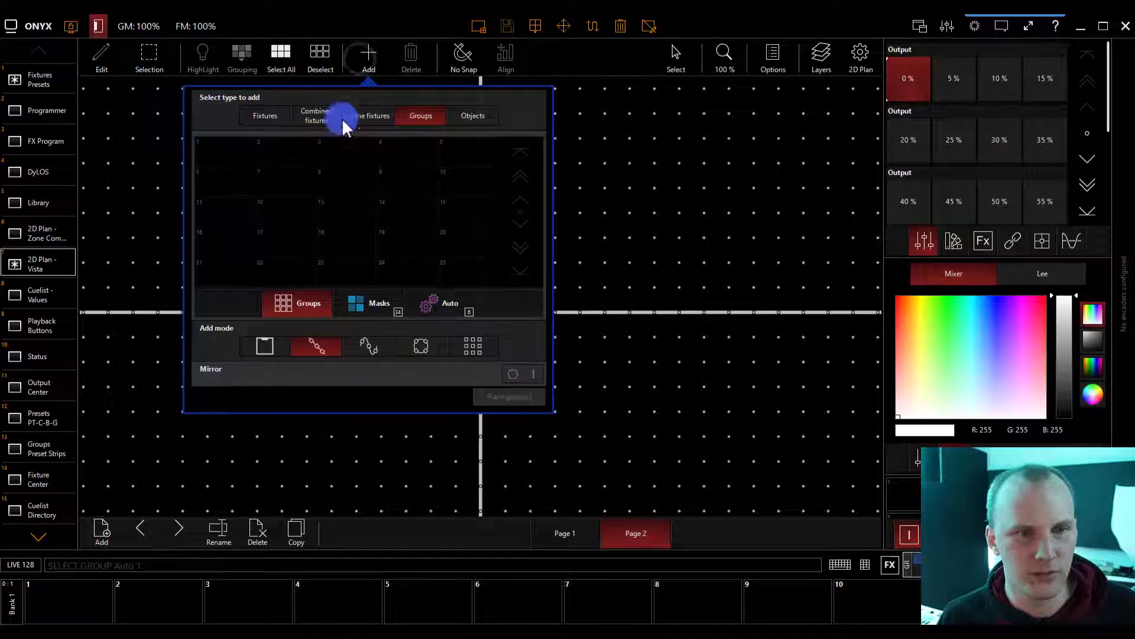
left_click(272, 120)
left_click_drag(194, 157, 560, 161)
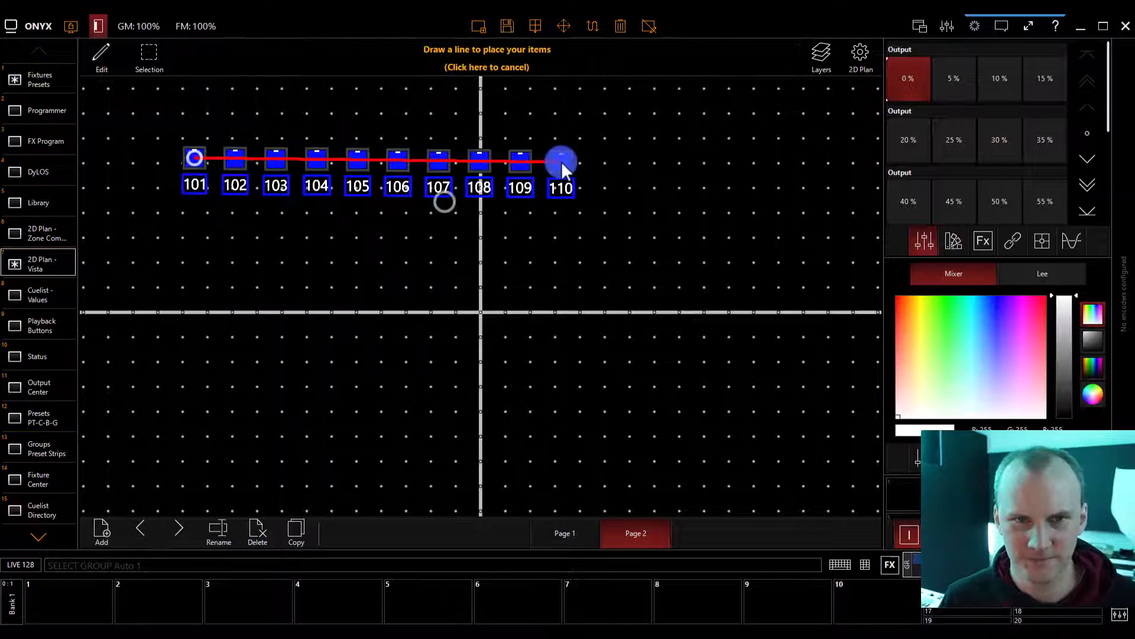
left_click(100, 54)
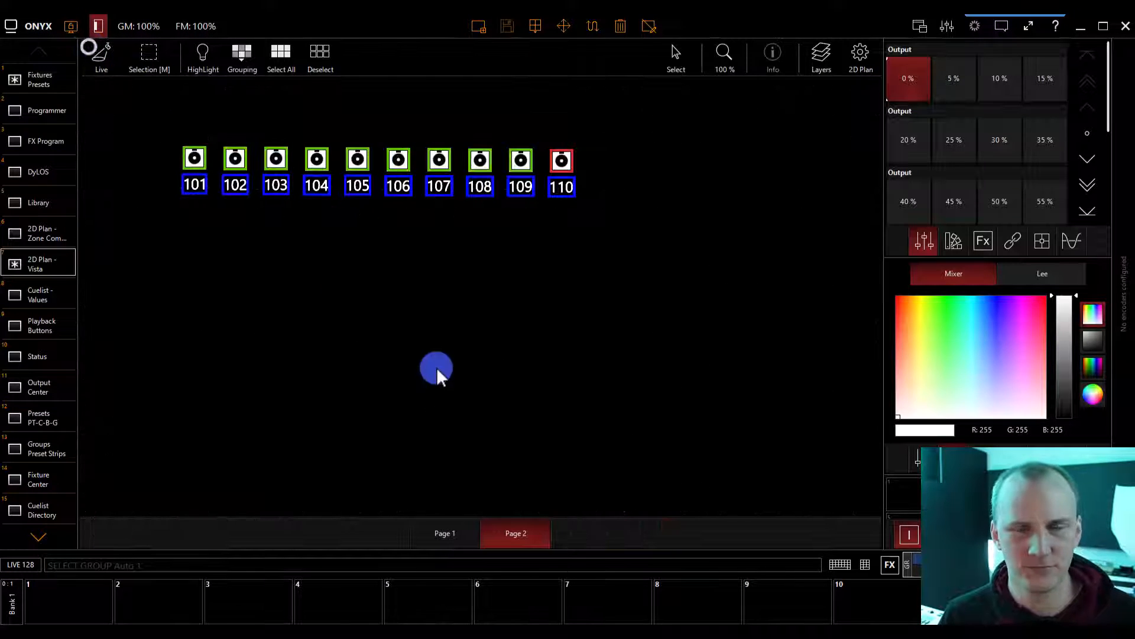
left_click(122, 58)
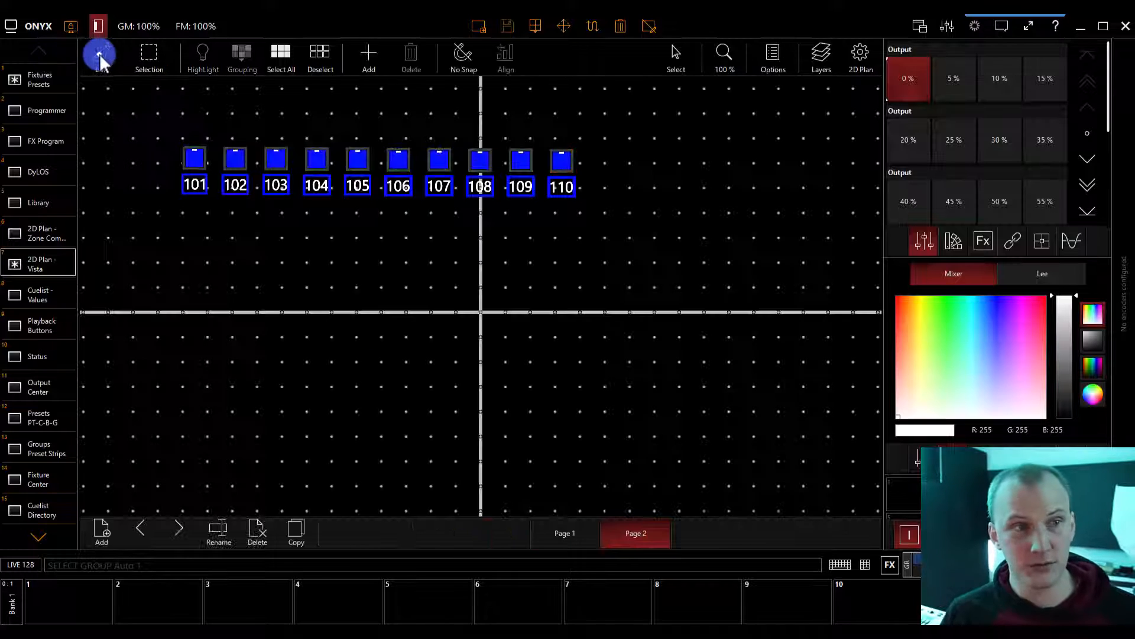
Rename Page 2 of the plan as Magic Sheet
left_click(217, 529)
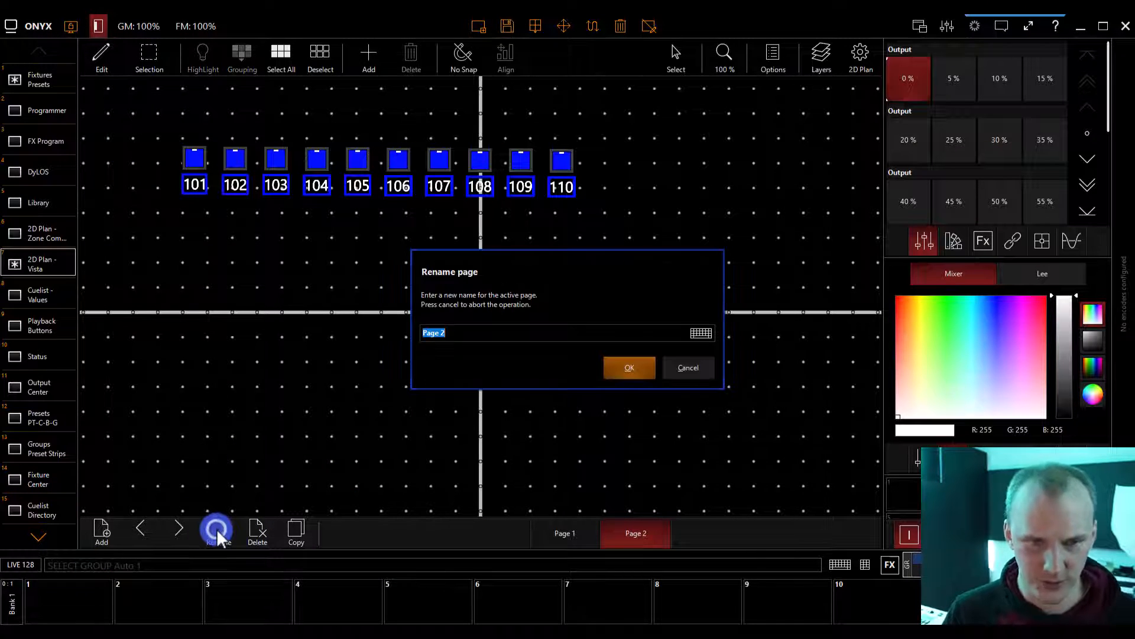
type("Magic Sheet")
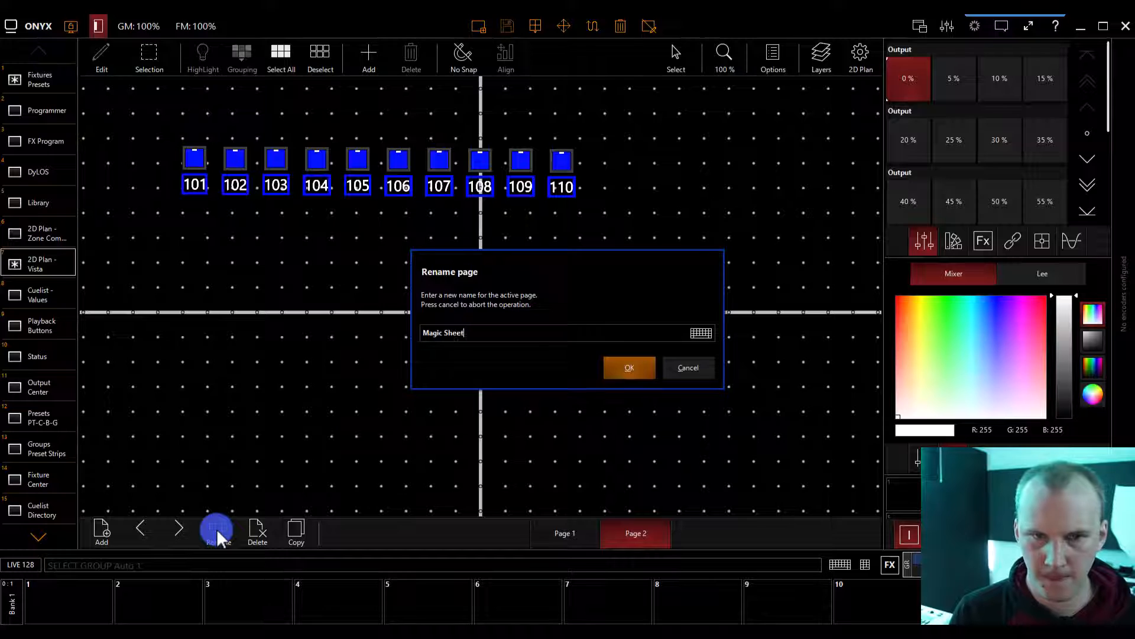
key("Return")
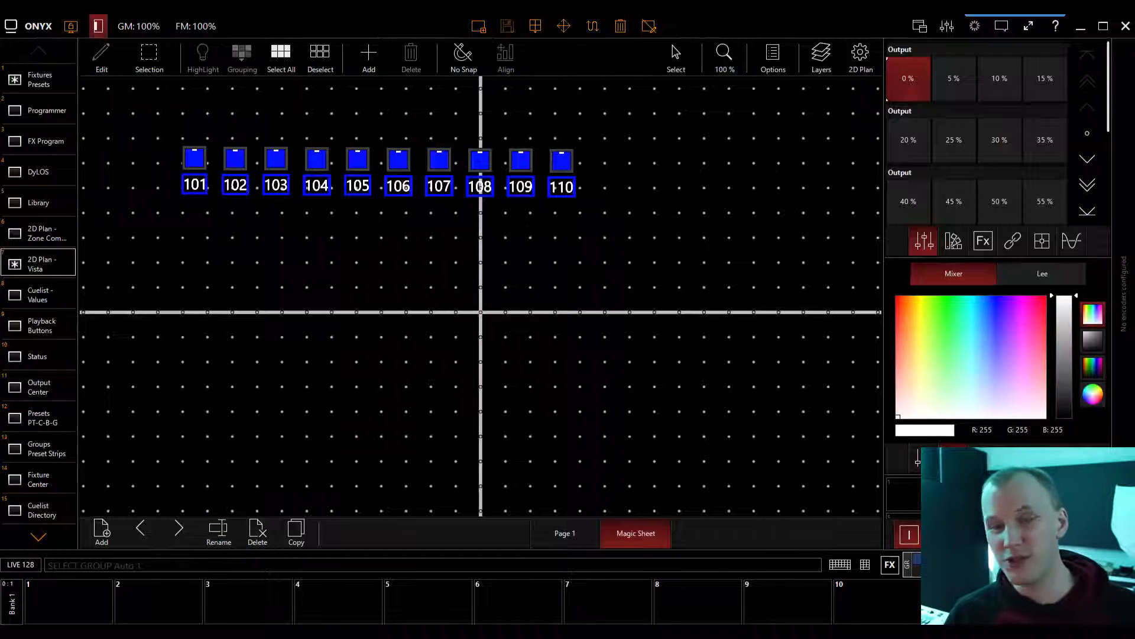
Rename Page 1 of the plan as Top View
left_click(540, 542)
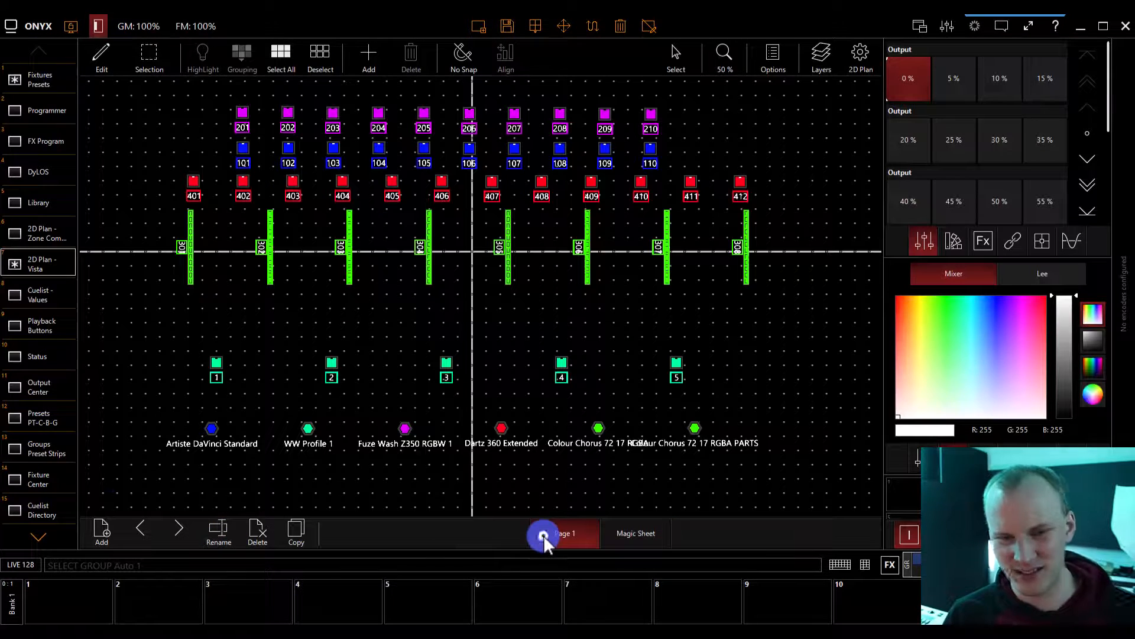
left_click(220, 528)
type("Page 1")
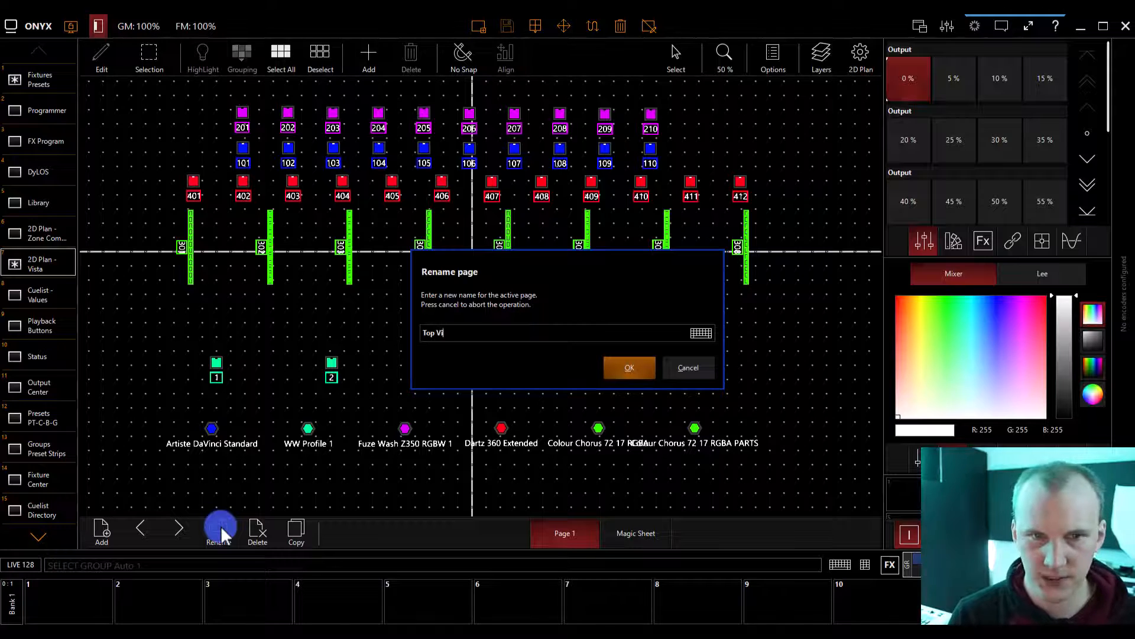
key("Return")
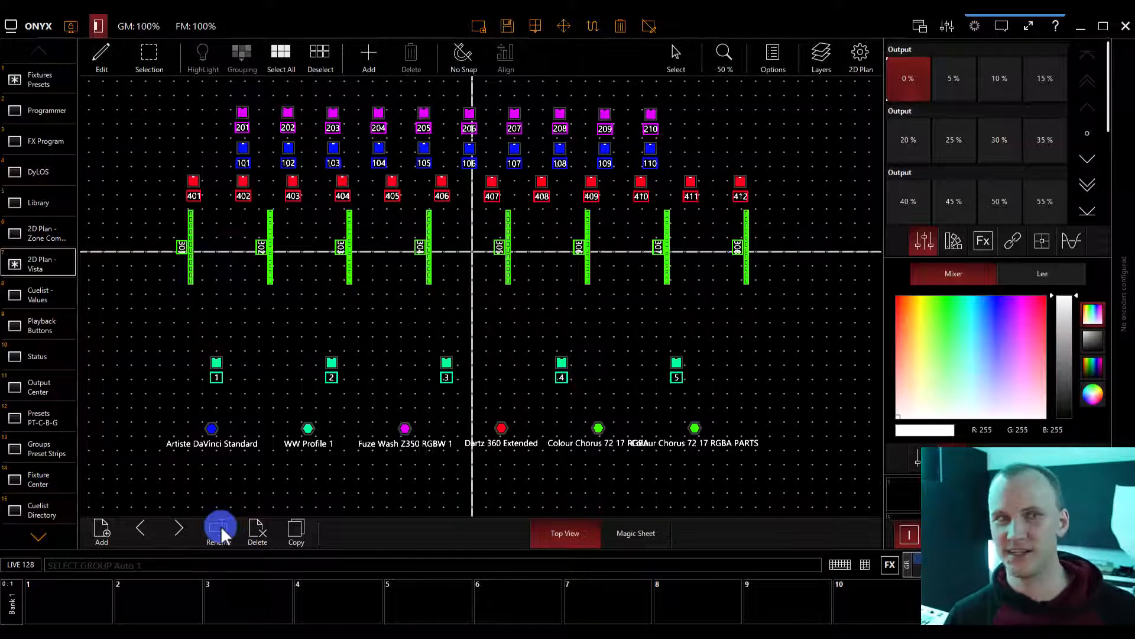
Switch the plan to live mode, recall the 2D Plan - Vista view, and select fixture 303 on the Top View page
left_click(101, 76)
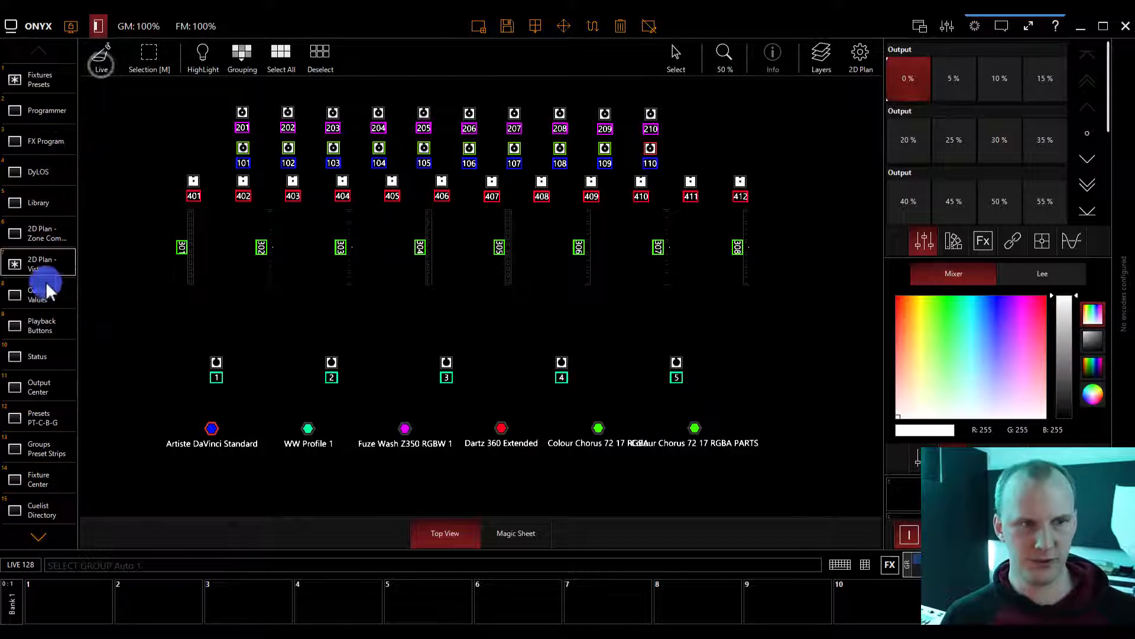
left_click(31, 259)
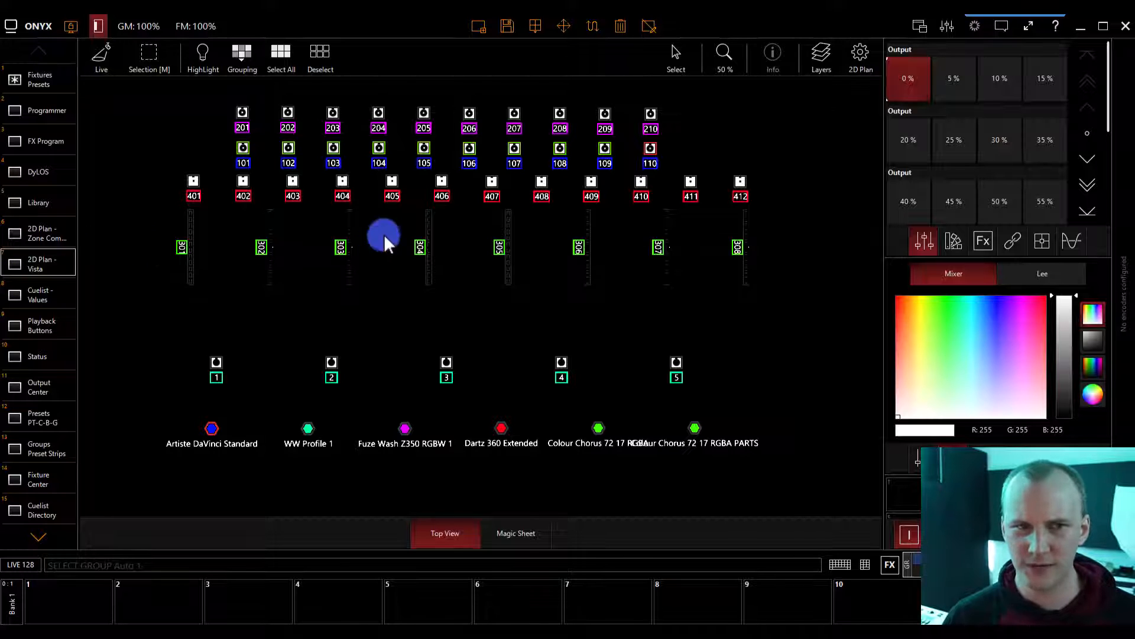
left_click(347, 225)
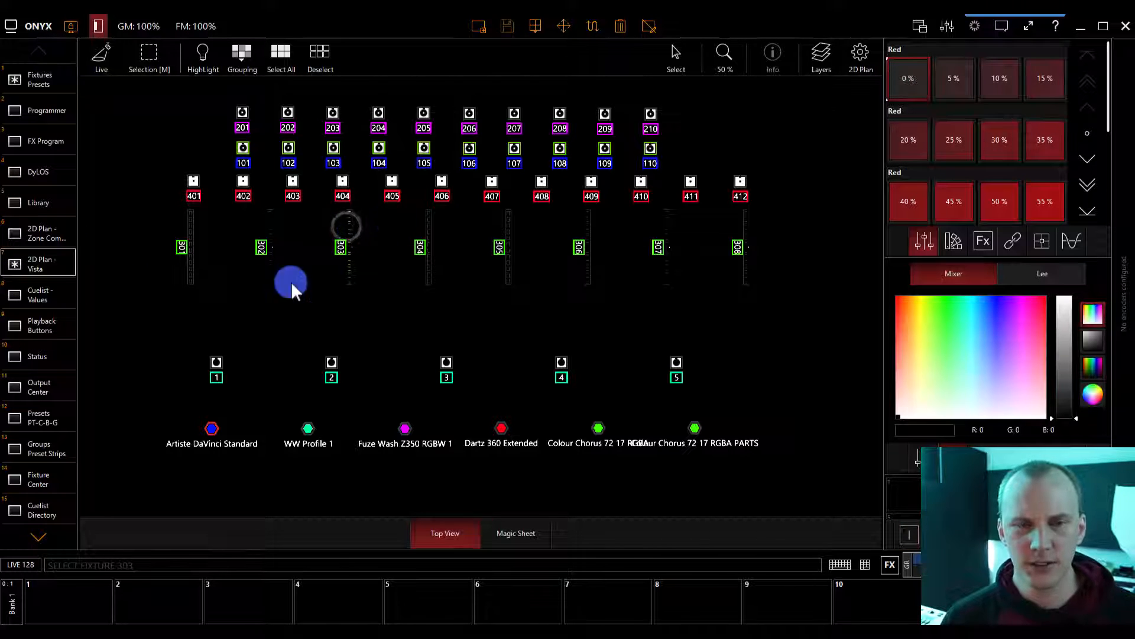
scroll(369, 218, "up", 4)
scroll(369, 220, "down", 2)
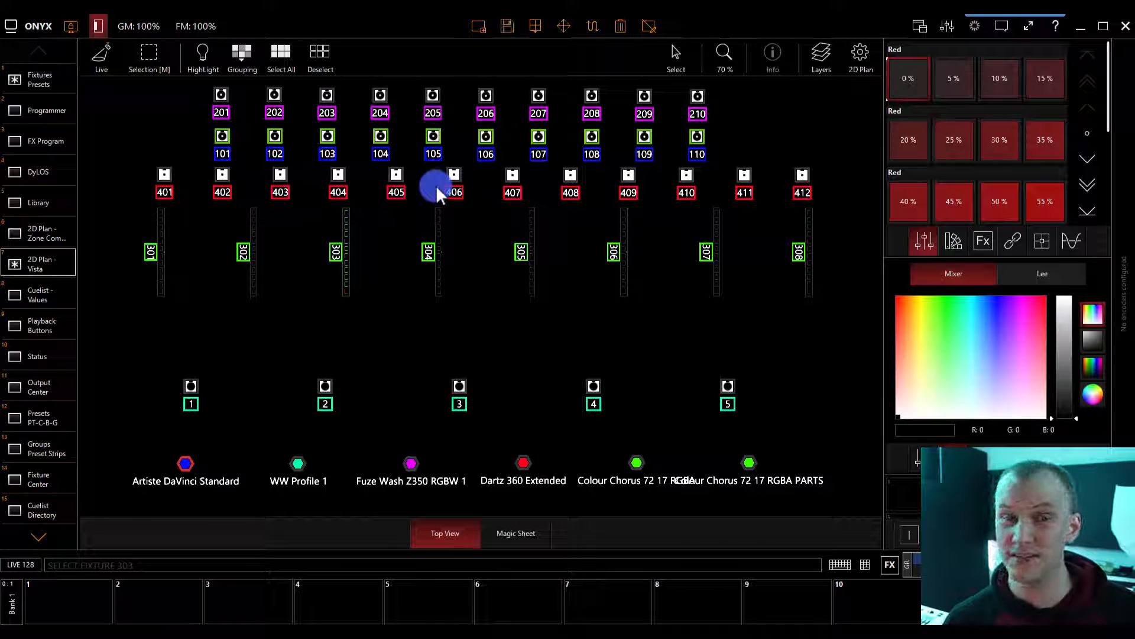
Put the plan back into edit mode and review the Top View page's options
left_click(98, 27)
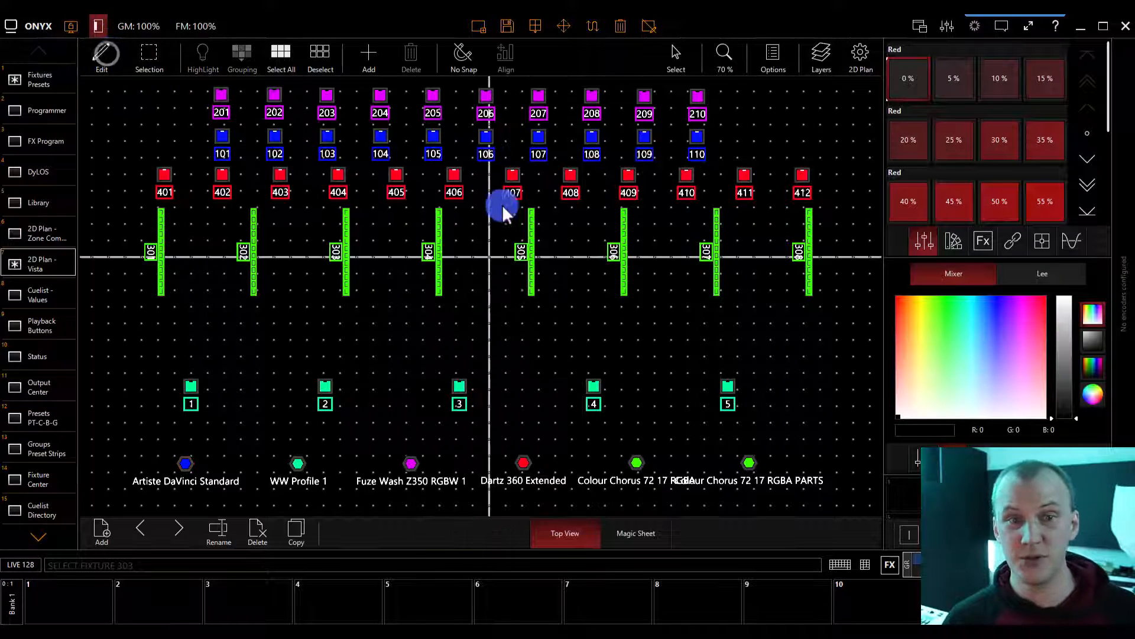
left_click(793, 54)
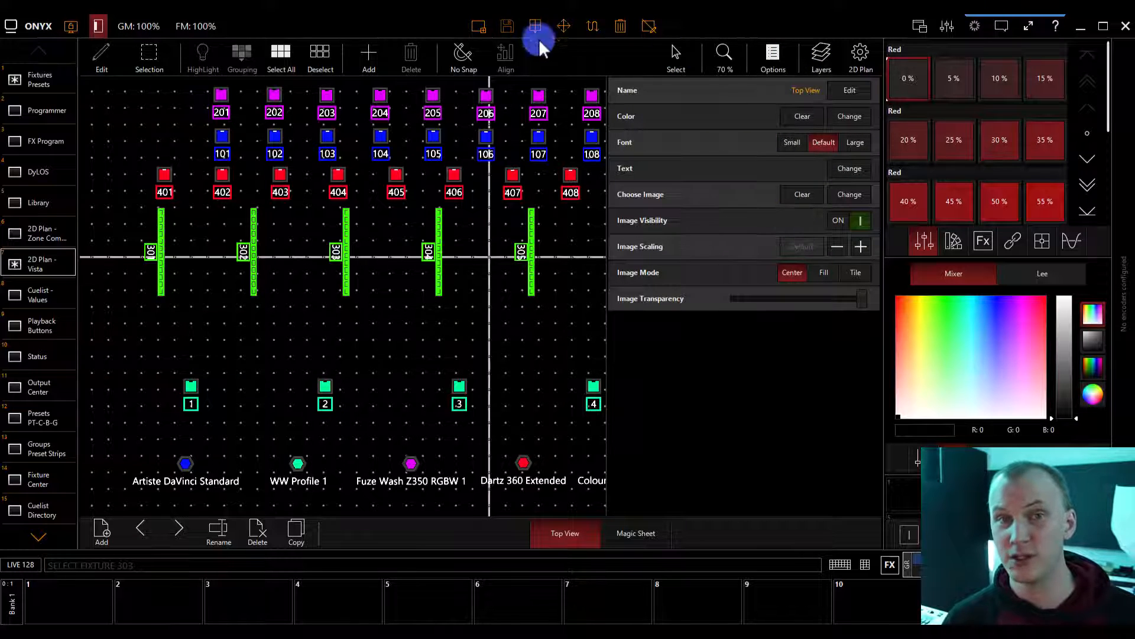
left_click(773, 54)
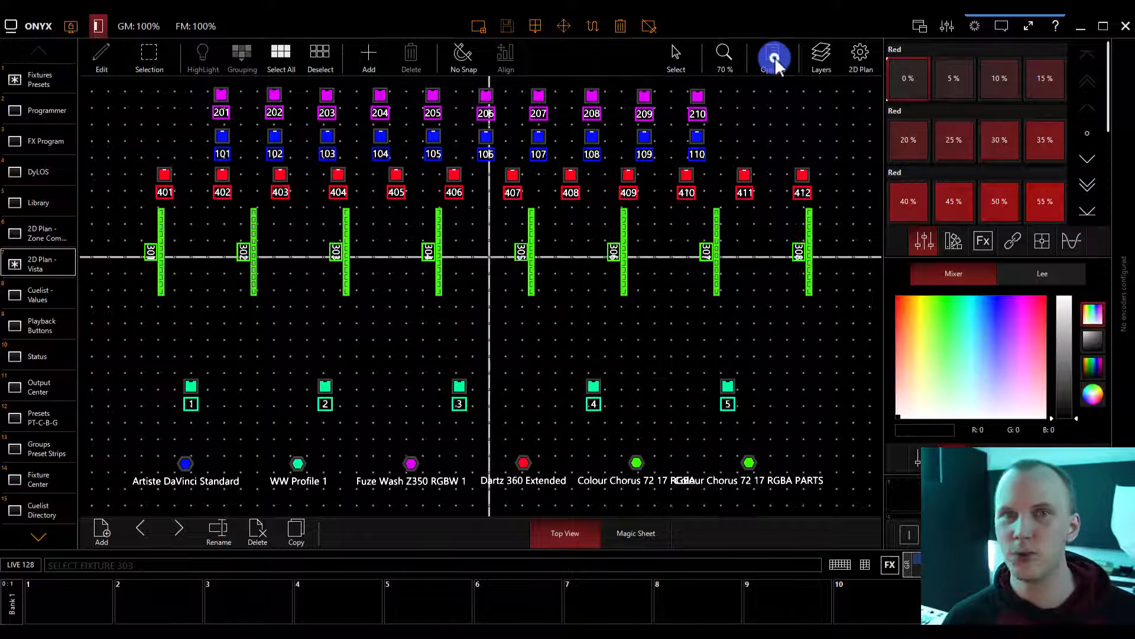
Open the fixture patch, filter it to Colour Chorus 72 17 RGBA, and look at the invert options for fixture 301
left_click(19, 24)
left_click(217, 73)
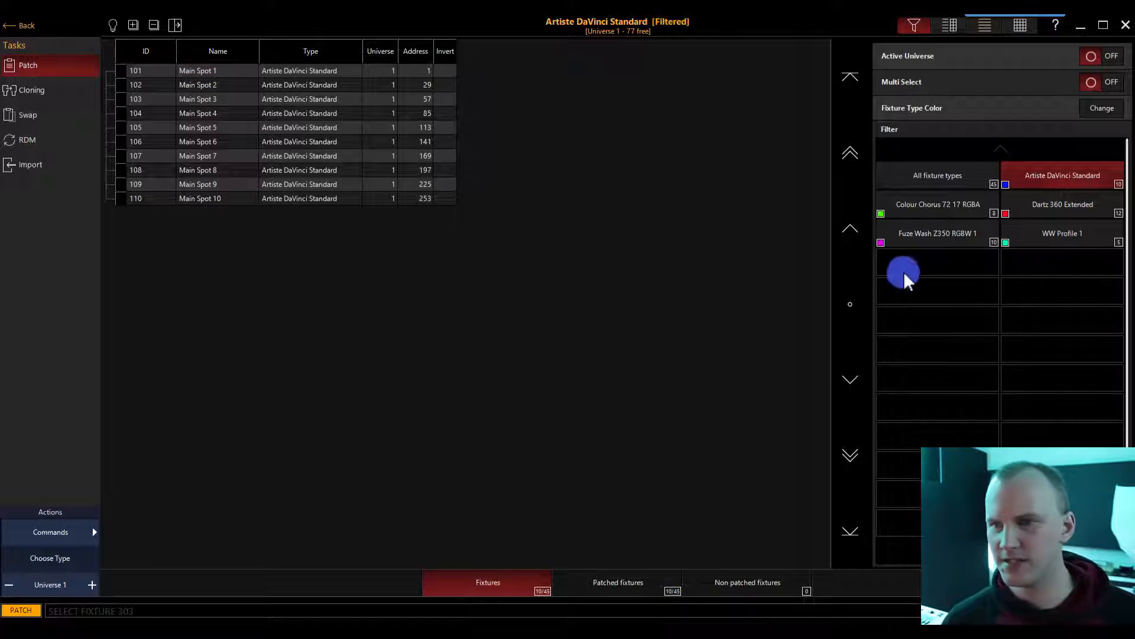
left_click(893, 208)
left_click(446, 75)
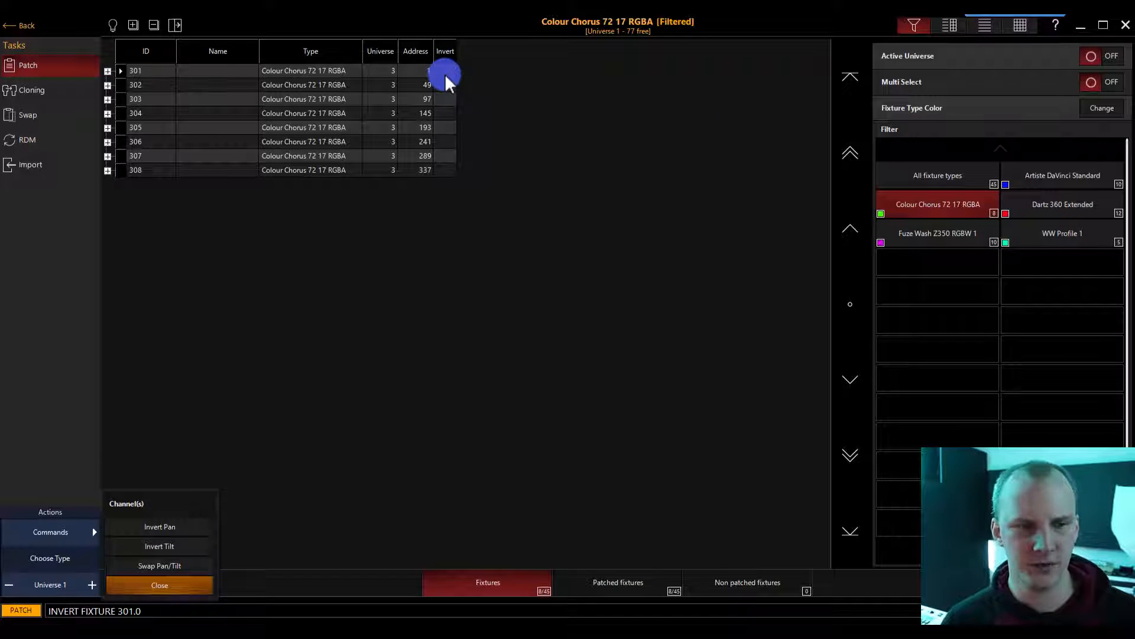
key("Escape")
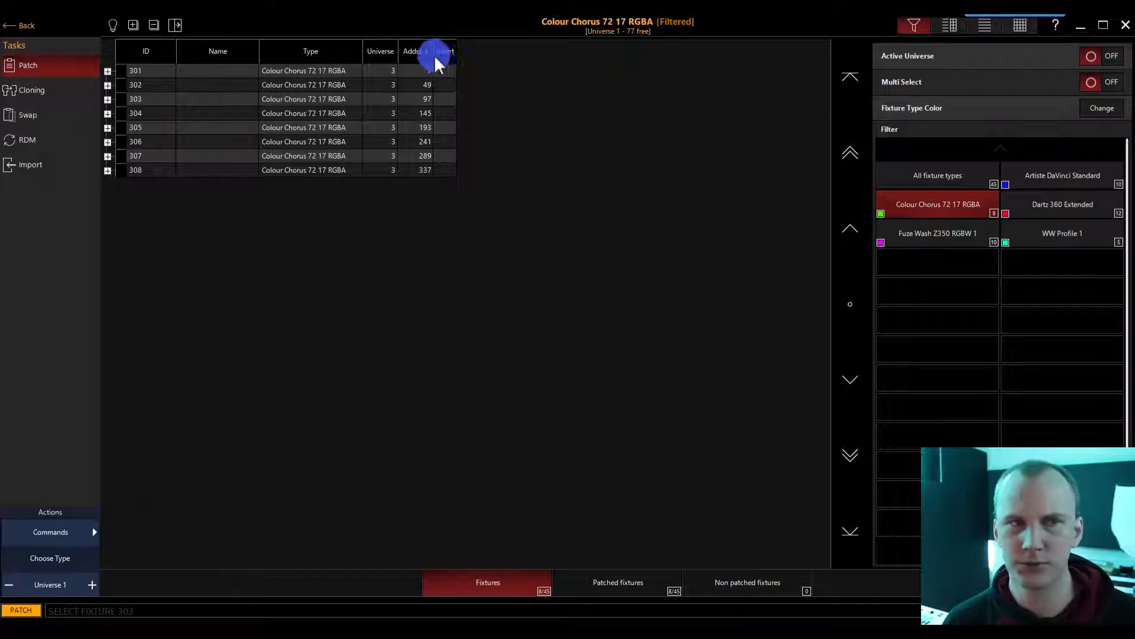
Show the additional patch columns, sort the fixtures by Rotated, and examine the Rotated setting of fixture 301
left_click(179, 26)
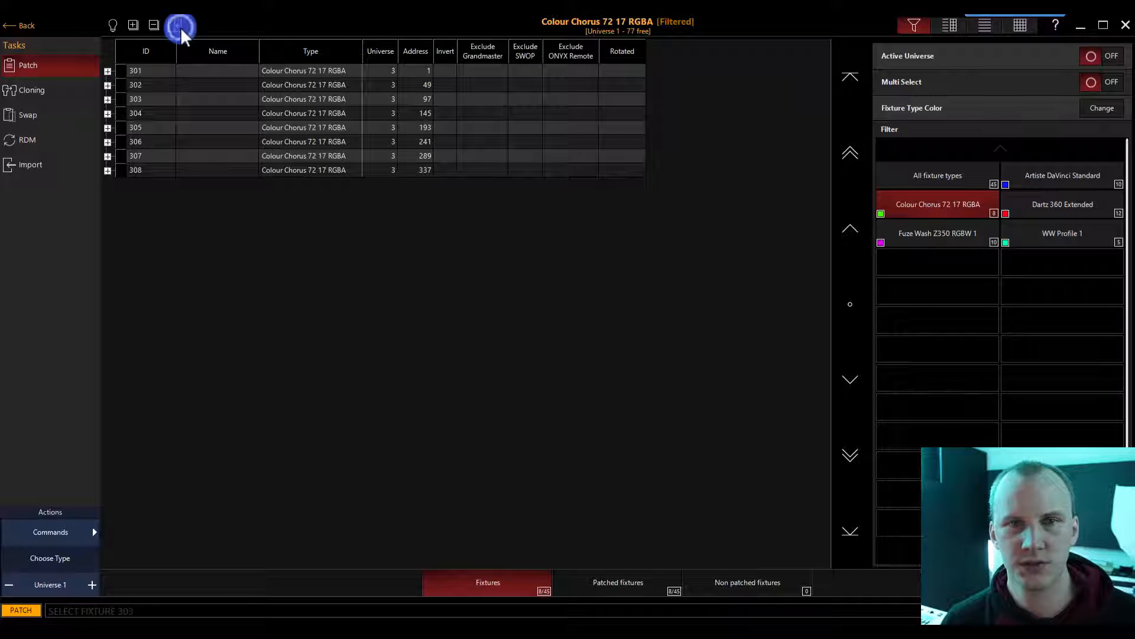
left_click(179, 27)
left_click(179, 27)
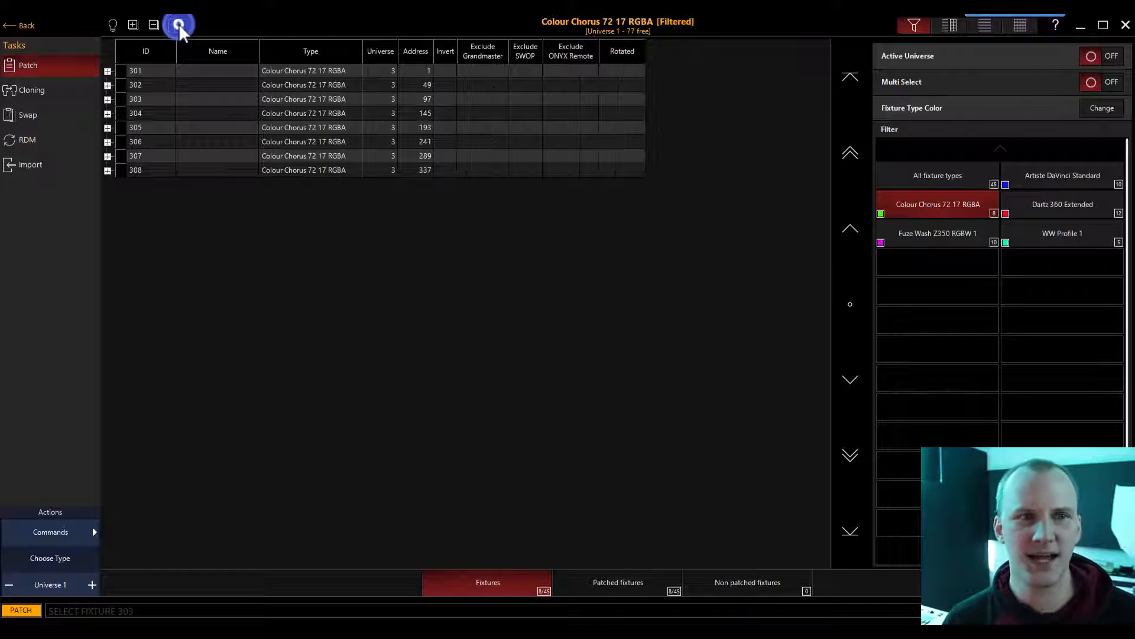
left_click(620, 51)
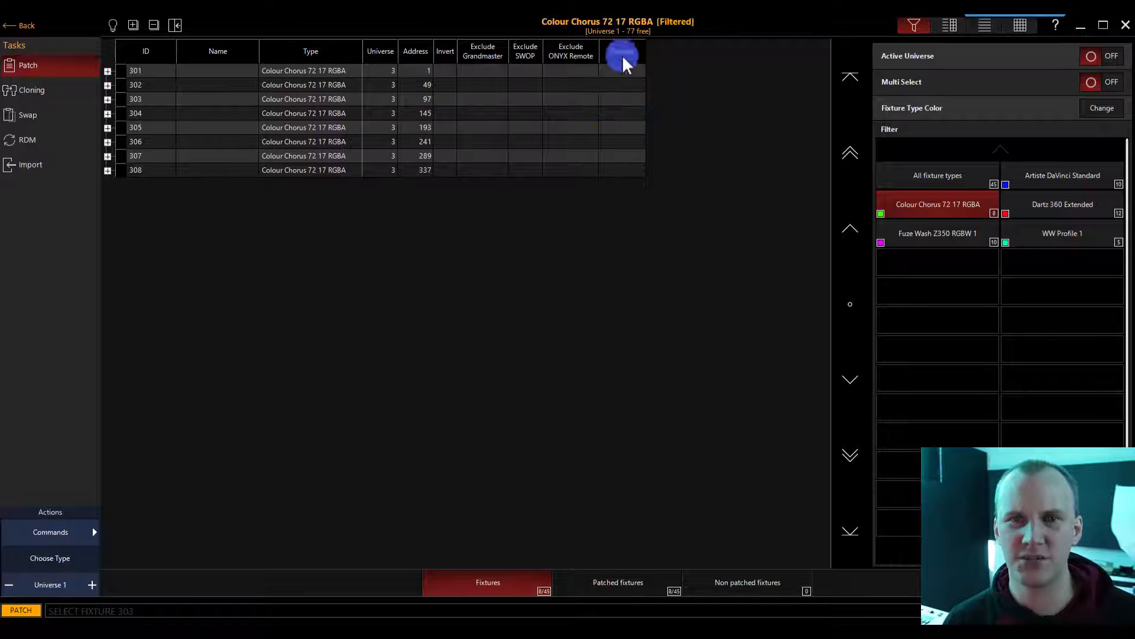
left_click(625, 70)
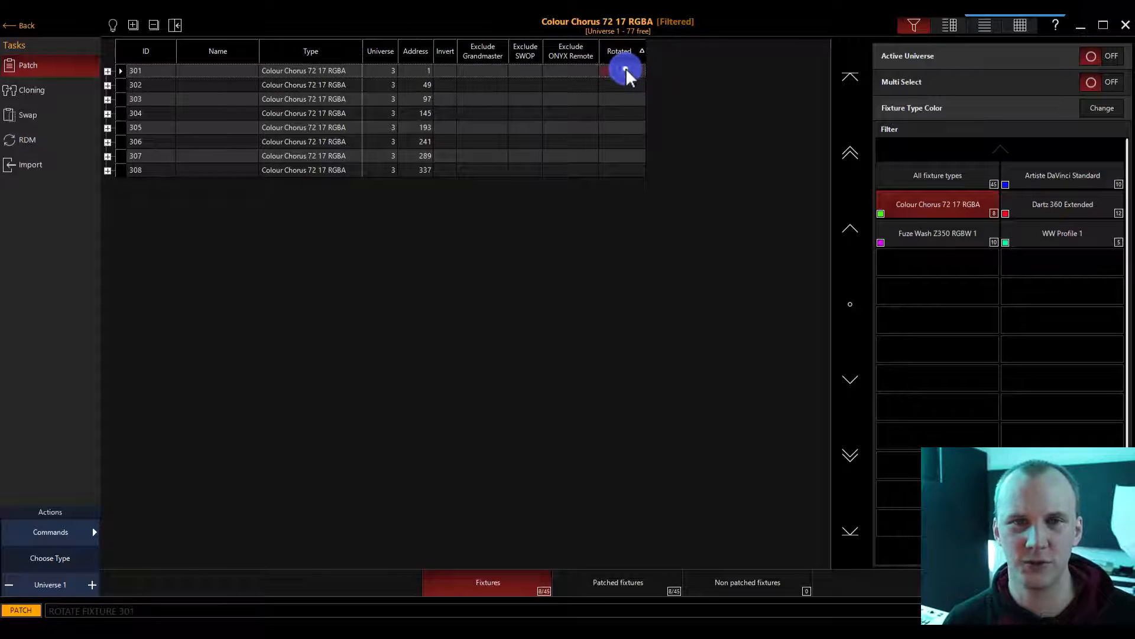
left_click(671, 73)
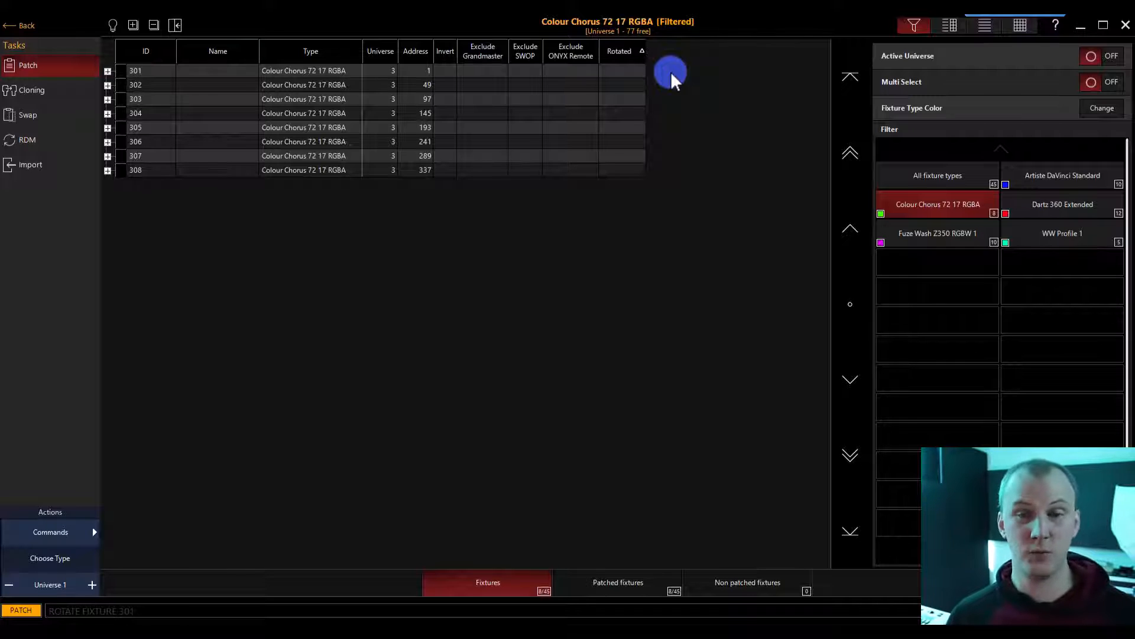
Filter the patch by Artiste DaVinci Standard, then by Colour Chorus 72 17 RGBA, and return to the 2D plan
left_click(1057, 173)
left_click(934, 216)
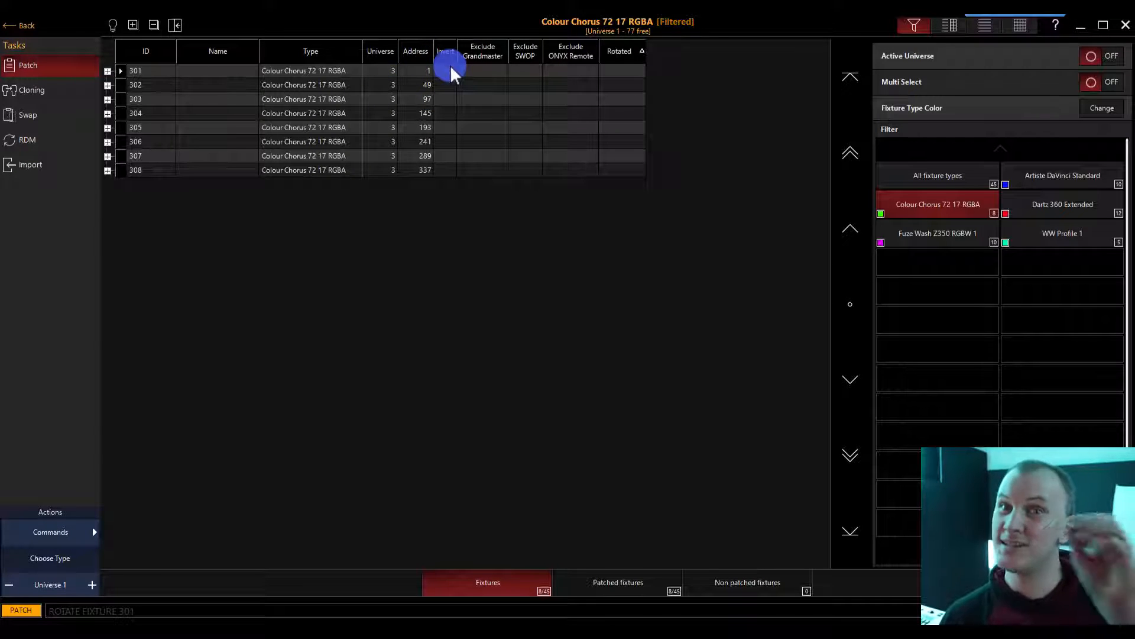
left_click(41, 26)
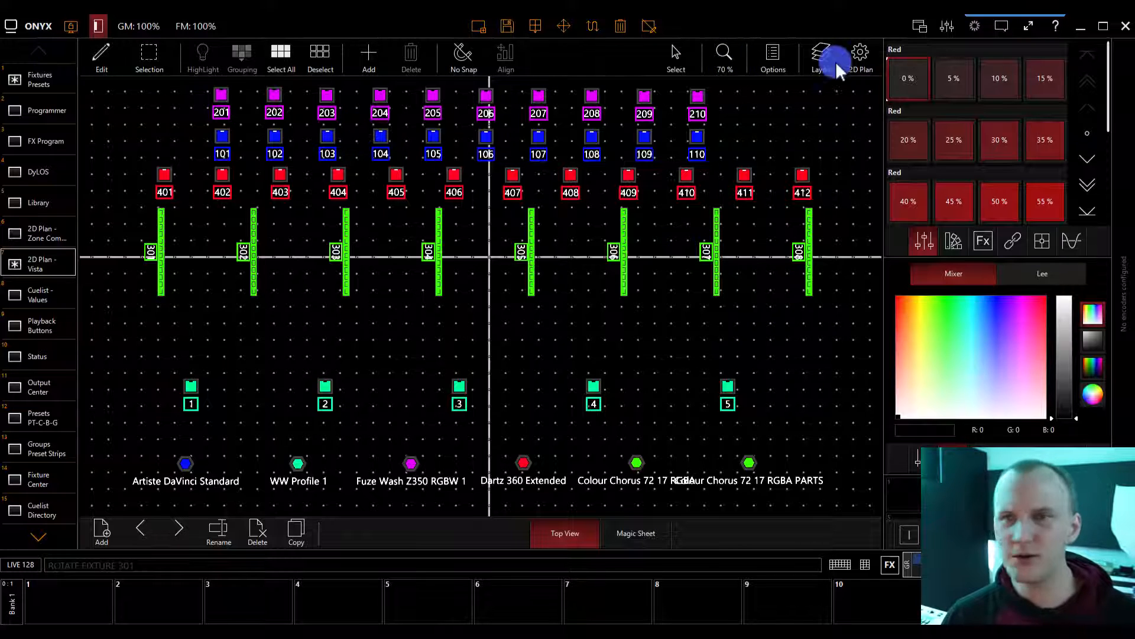
Set Obsidian.png from the Samples Background Images folder as the Top View page's background image
left_click(770, 56)
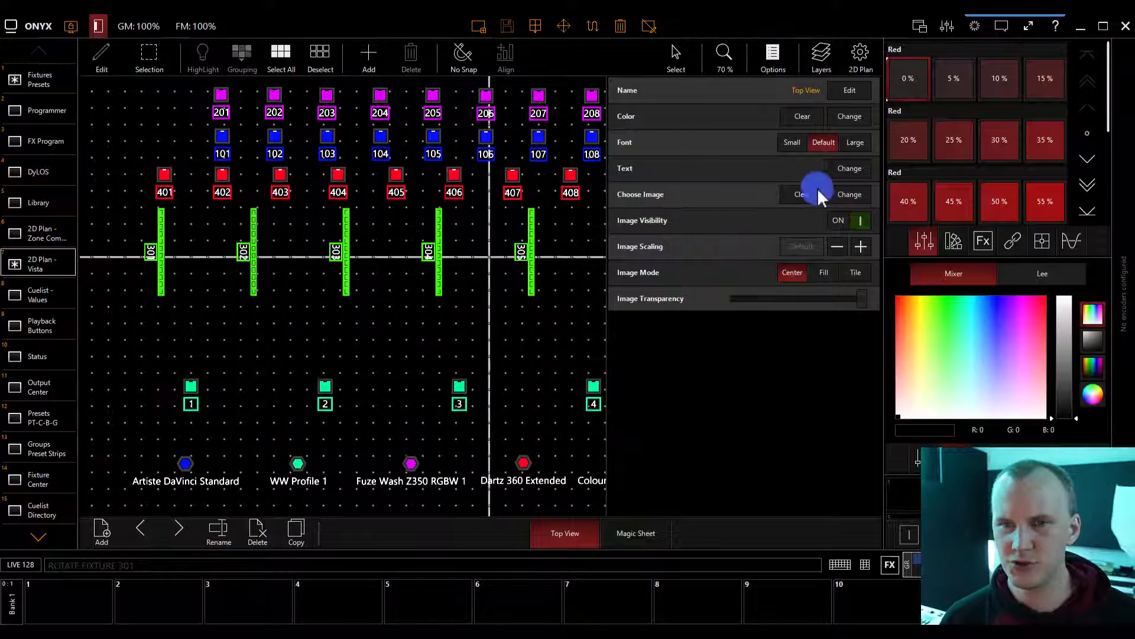
left_click(844, 190)
left_click(160, 114)
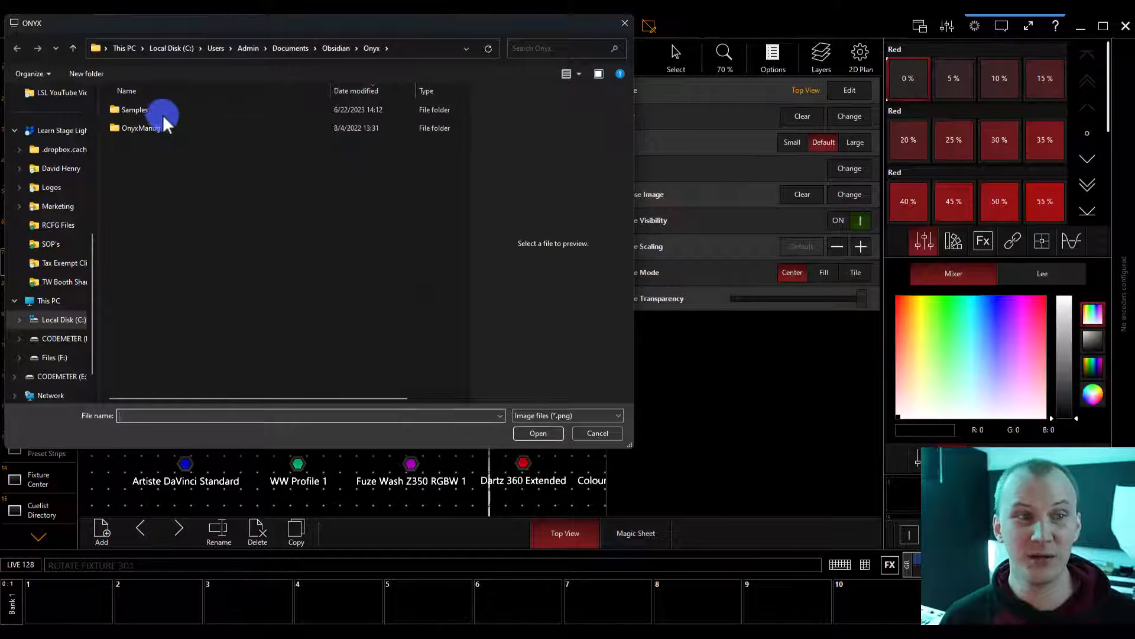
double_click(160, 114)
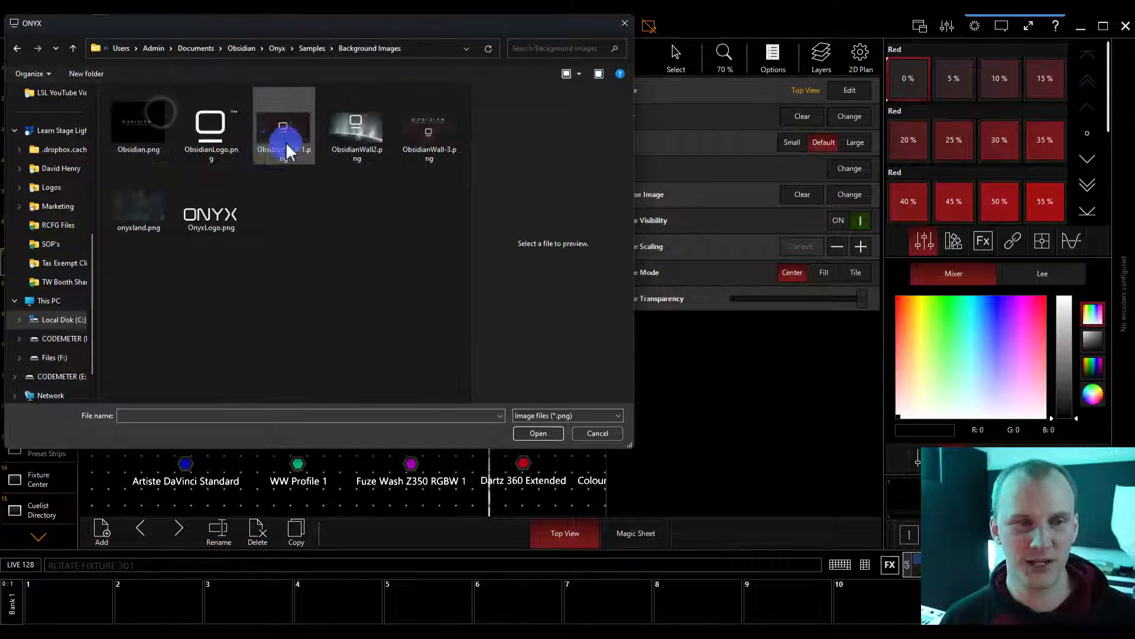
left_click(379, 160)
left_click(227, 214)
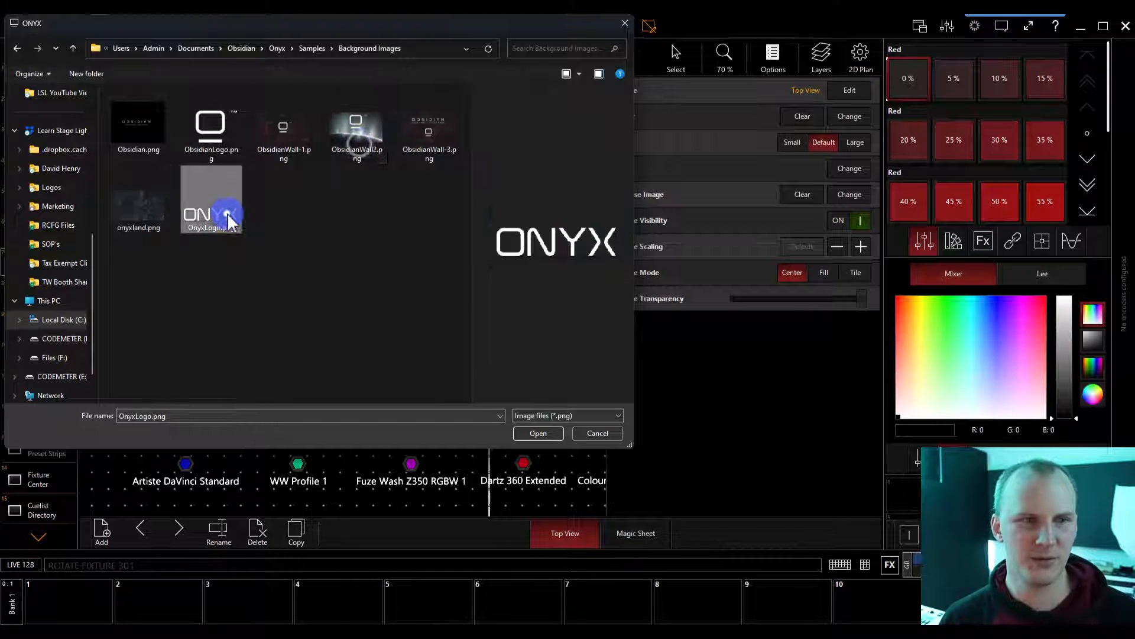
left_click(135, 124)
double_click(135, 124)
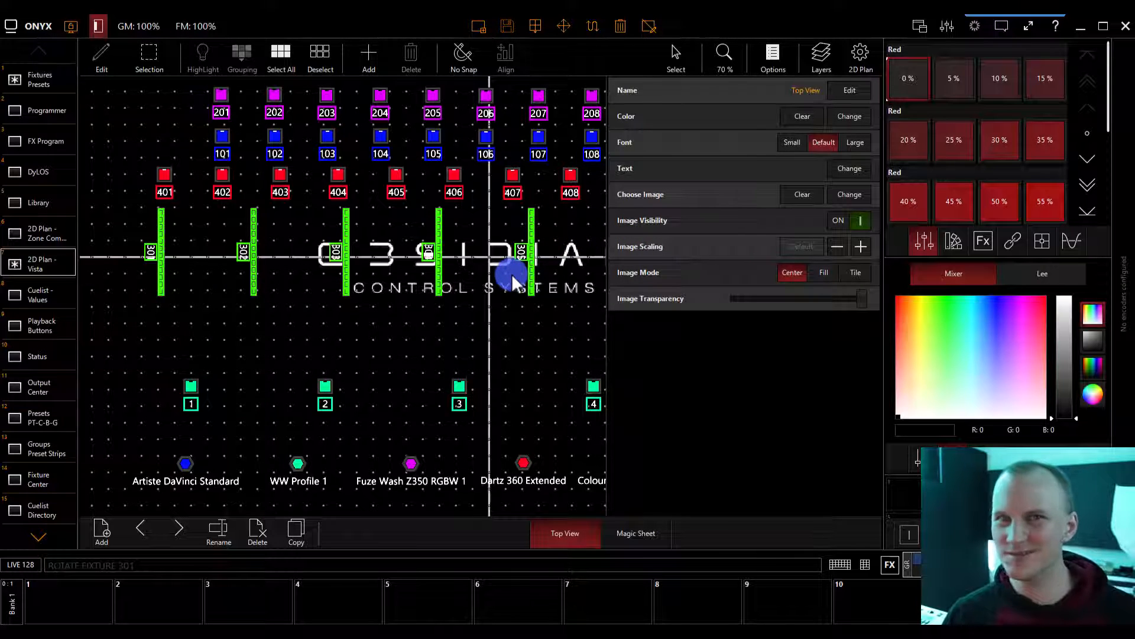
Try larger and smaller scaling plus the Fill and Tile modes on the background image, ending with default scaling and Center mode
left_click(862, 248)
left_click(835, 247)
left_click(836, 247)
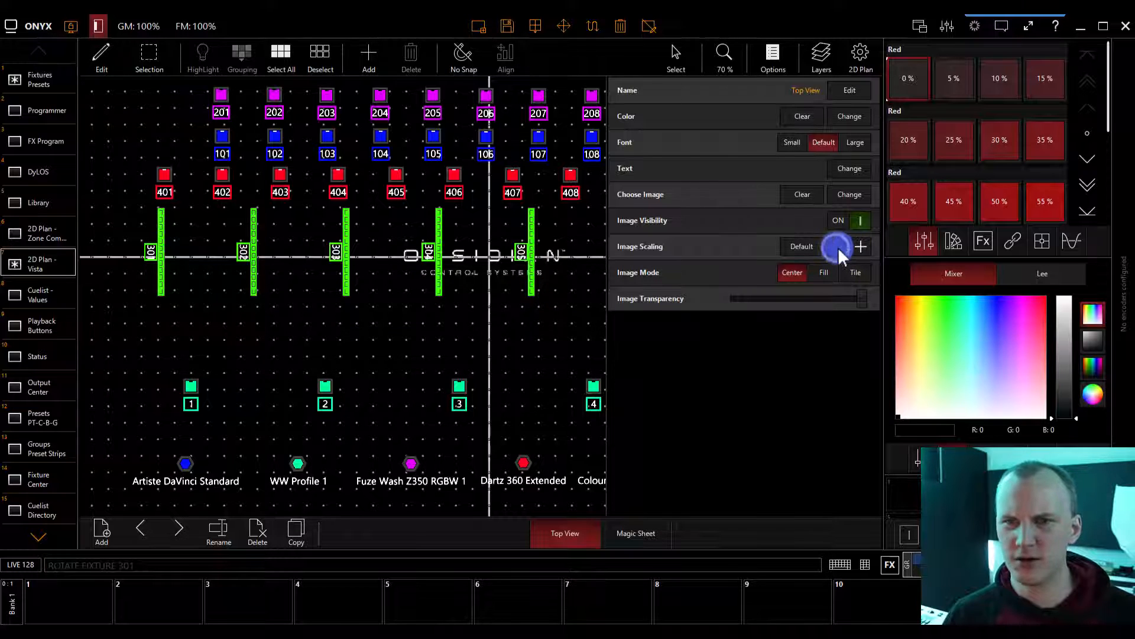
left_click(822, 272)
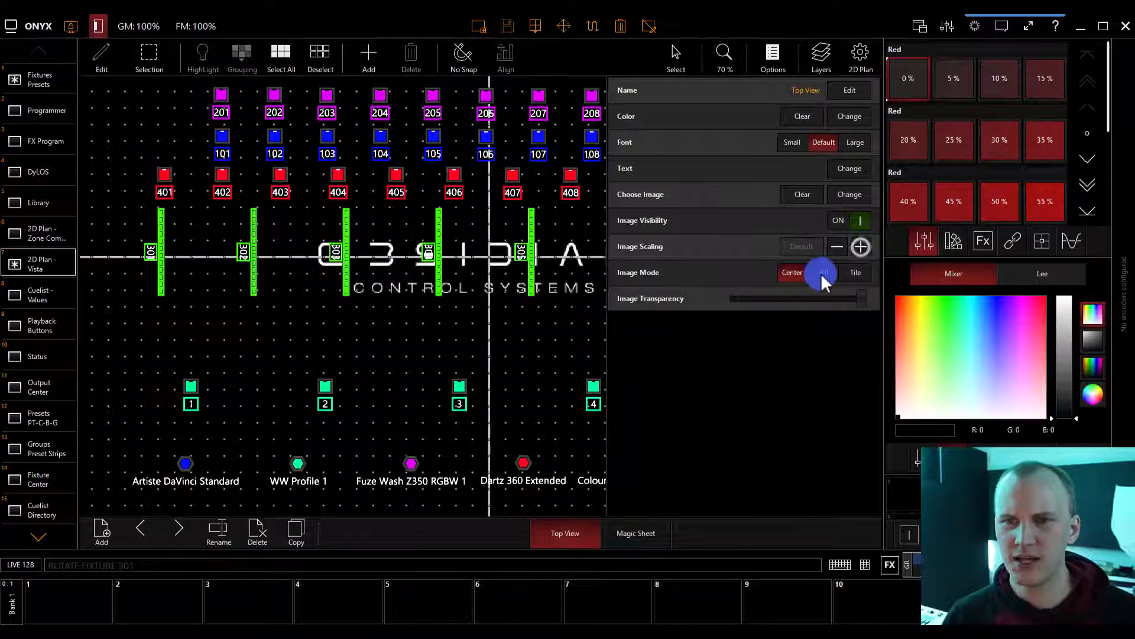
left_click(858, 272)
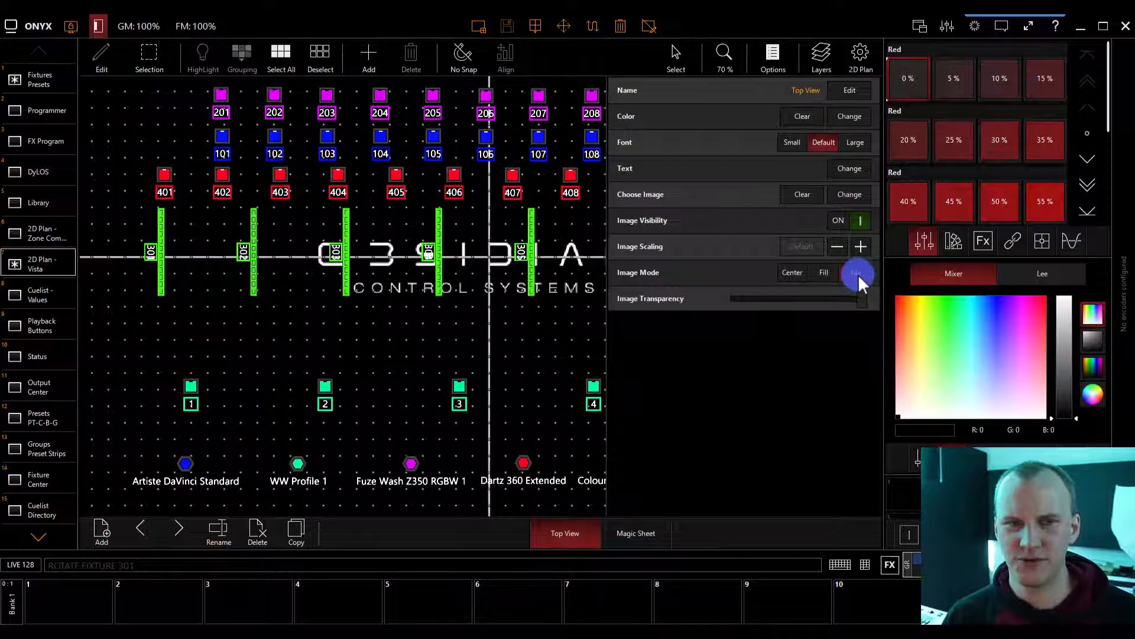
left_click(781, 272)
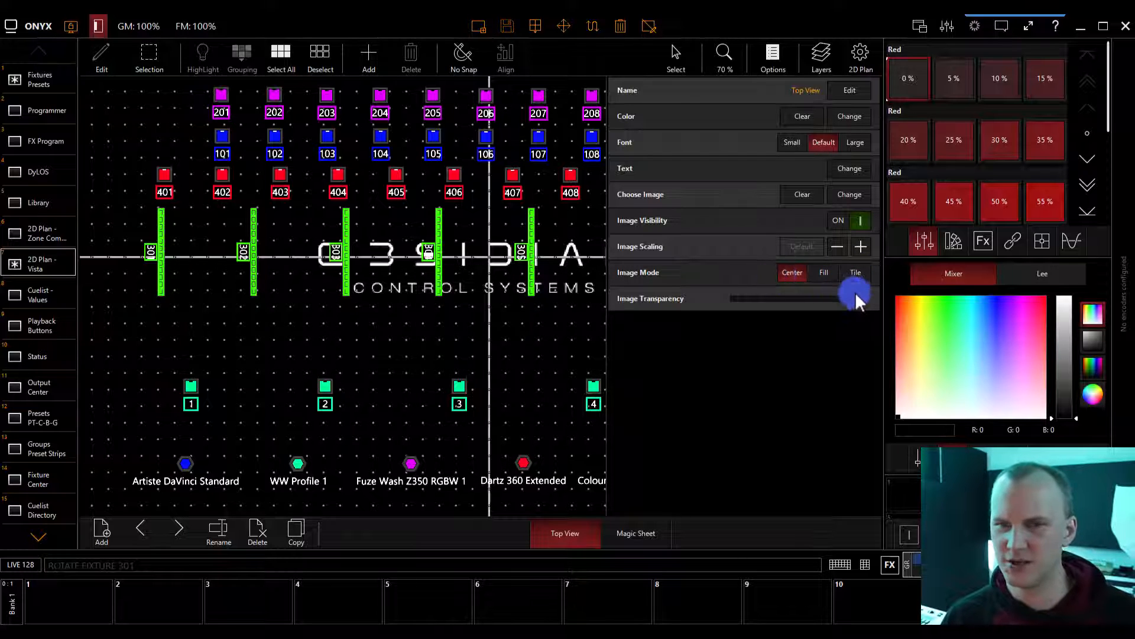
Fade the background image to about the middle of the Image Transparency range and close the page options
left_click_drag(855, 294, 730, 294)
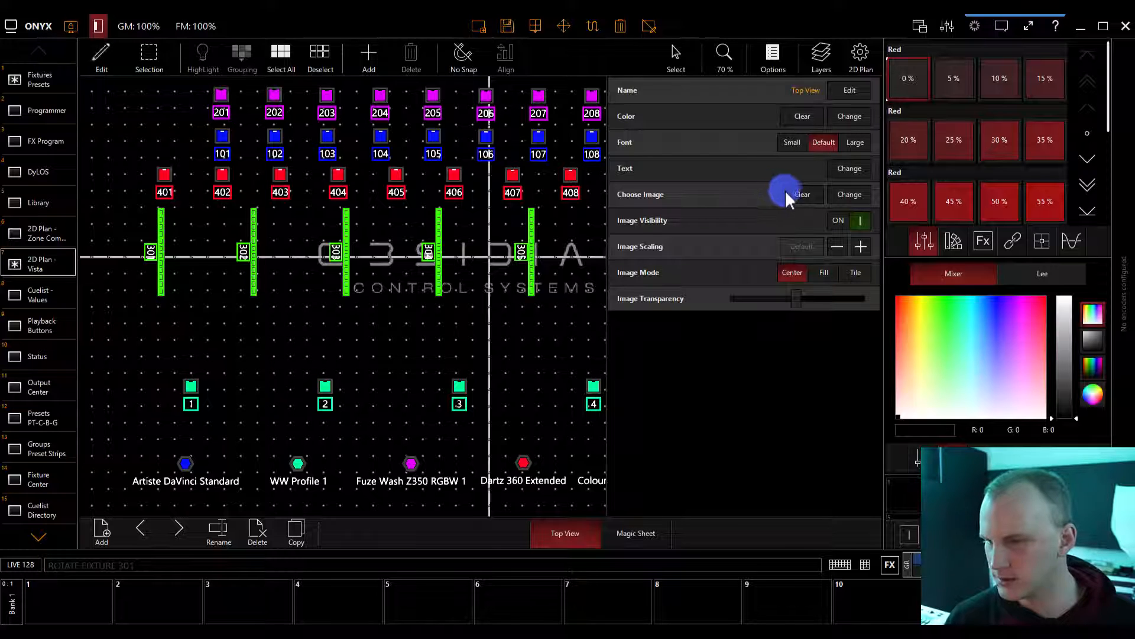
left_click(772, 56)
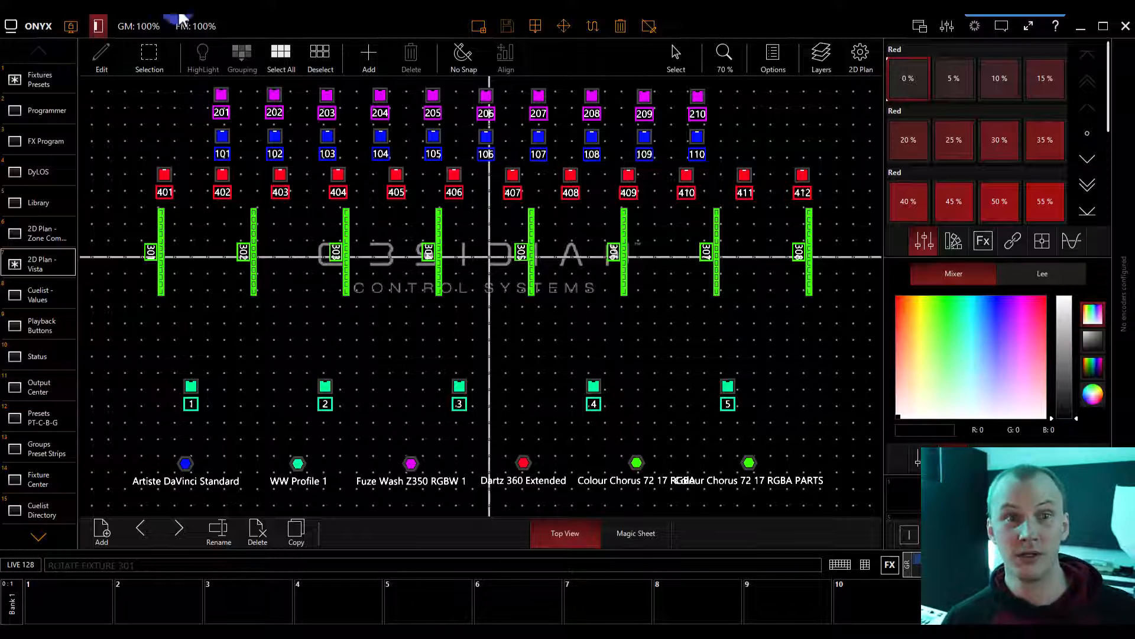
Recall the 2D Plan - Vista view in its live state and leave workspace editing mode
left_click(18, 263)
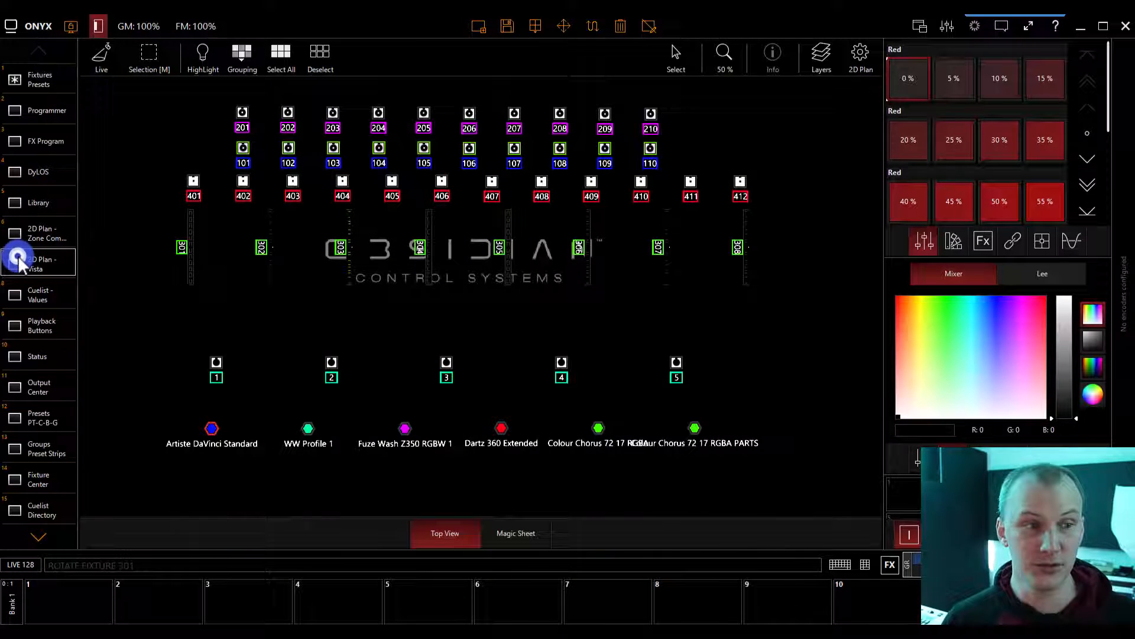
left_click(71, 26)
left_click(71, 26)
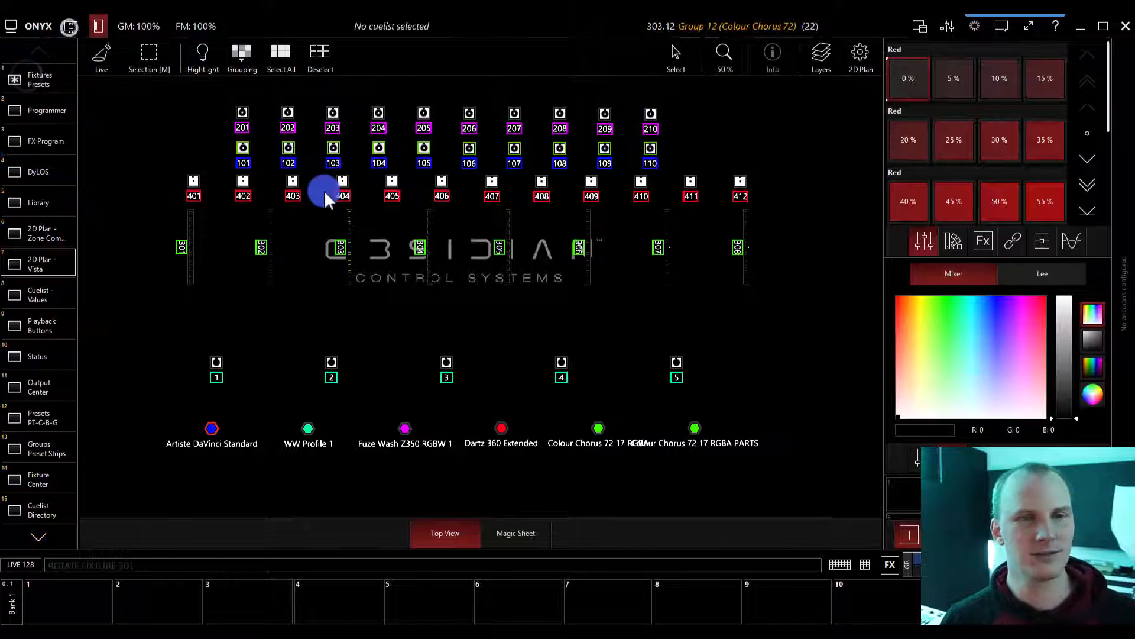